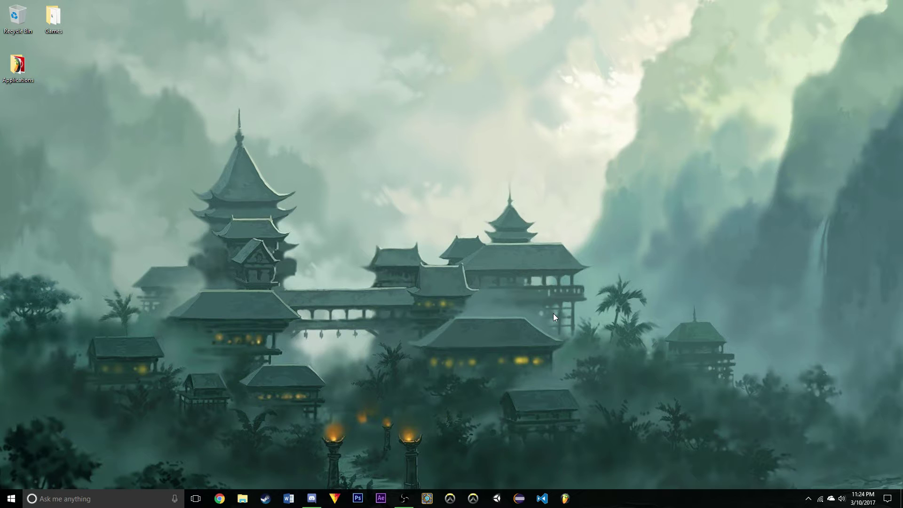
Launch After Effects and make a new project with a 20-second 1920×1080 composition named Visualizer.
{"action": "left_click", "coordinate": [381, 504]}
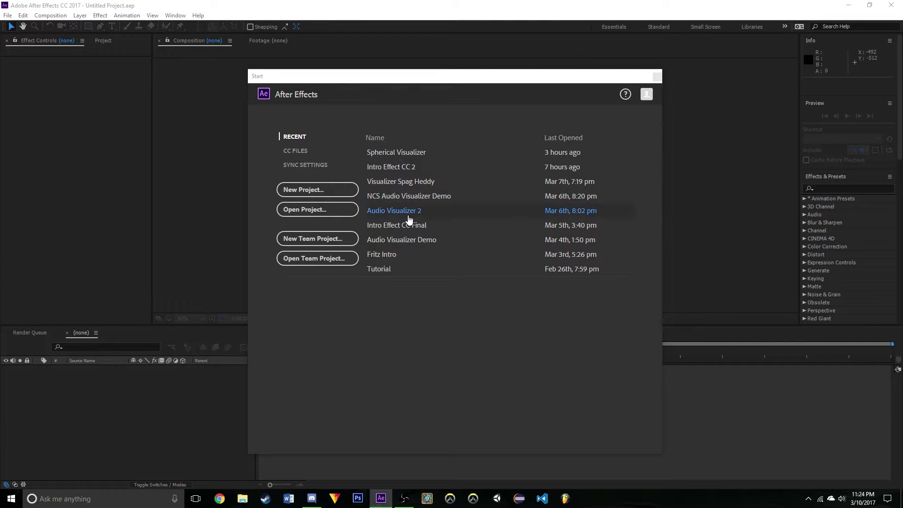
{"action": "left_click", "coordinate": [324, 192]}
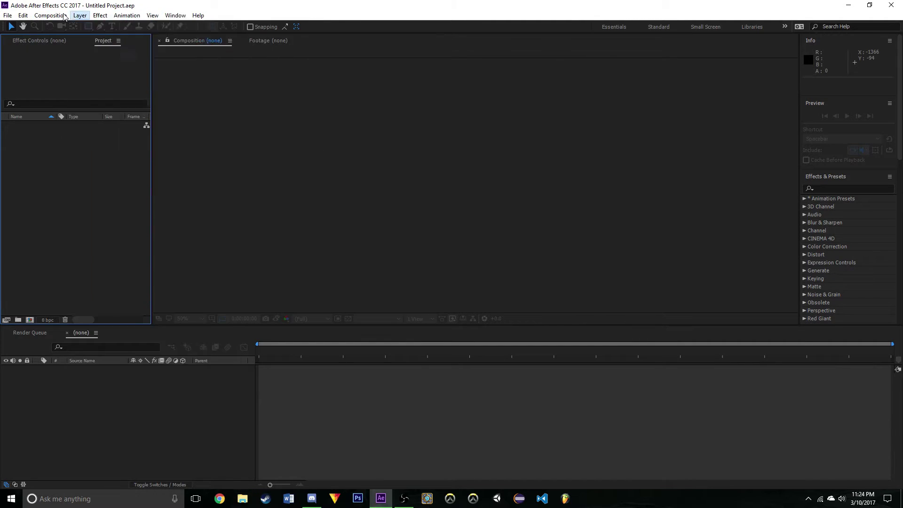
{"action": "left_click", "coordinate": [50, 15]}
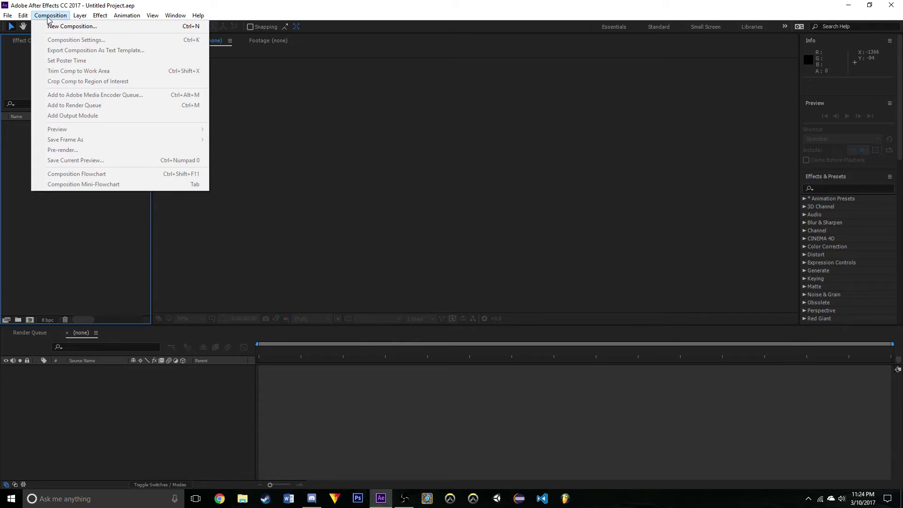
{"action": "left_click", "coordinate": [85, 27]}
{"action": "key", "text": "BackSpace"}
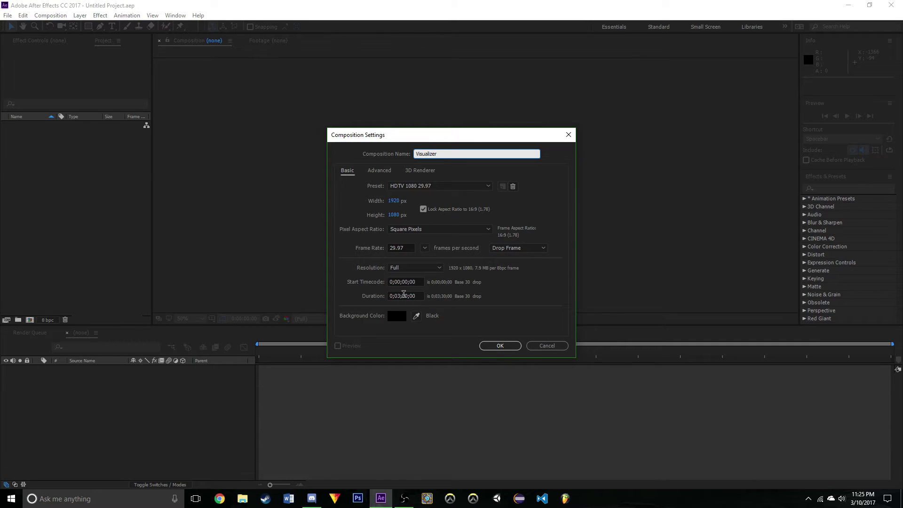
{"action": "left_click", "coordinate": [402, 296]}
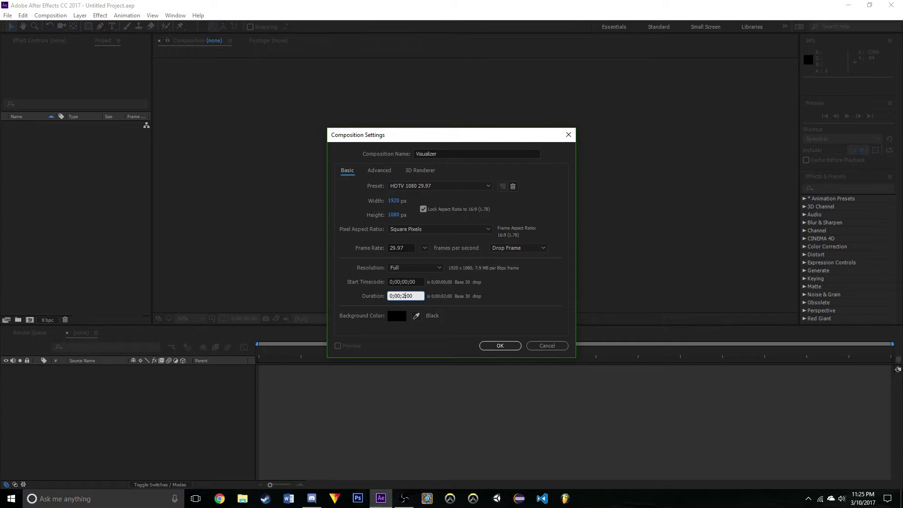
{"action": "left_click", "coordinate": [499, 345]}
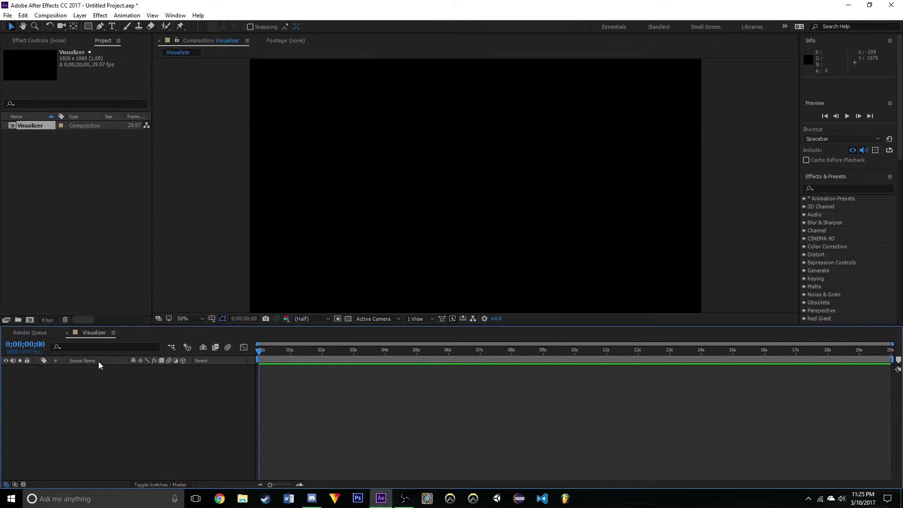
{"action": "double_click", "coordinate": [60, 161]}
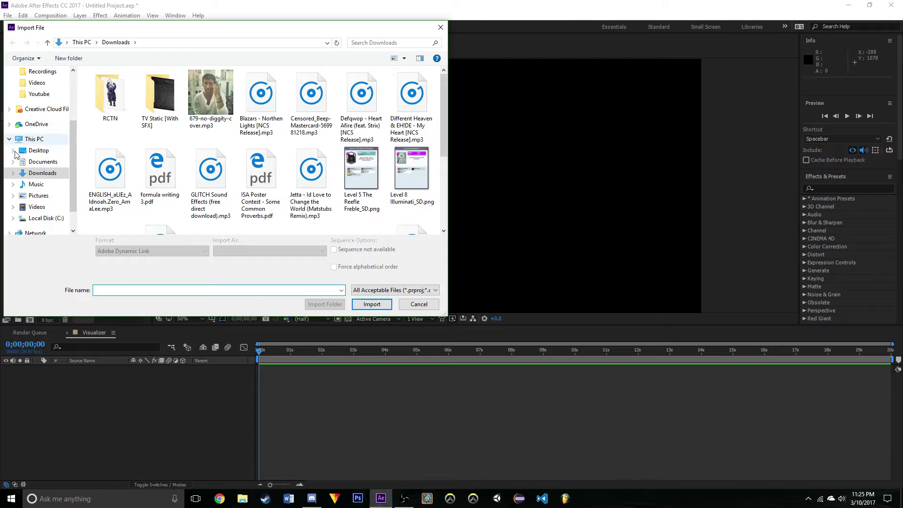
Import the Spectre MP3 from the Music folder into the project.
{"action": "left_click", "coordinate": [37, 184]}
{"action": "double_click", "coordinate": [104, 87]}
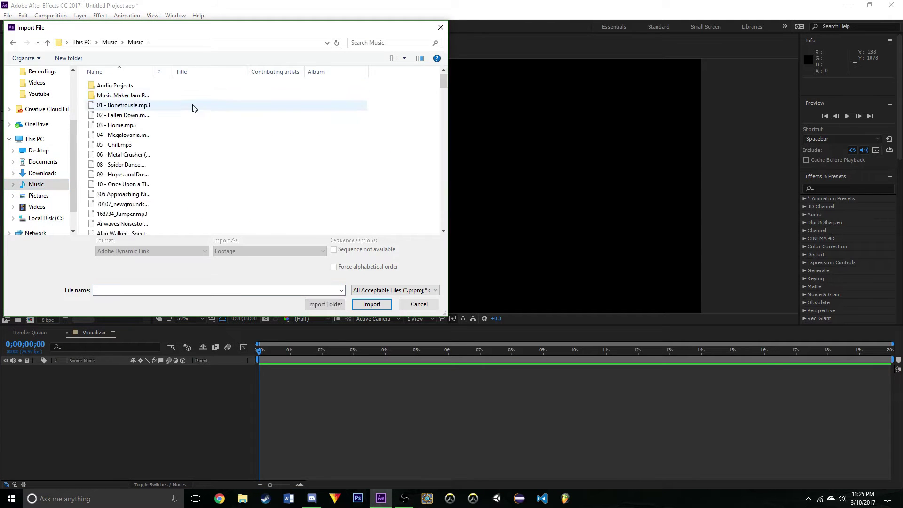
{"action": "scroll", "coordinate": [197, 132], "scroll_direction": "down", "scroll_amount": 4}
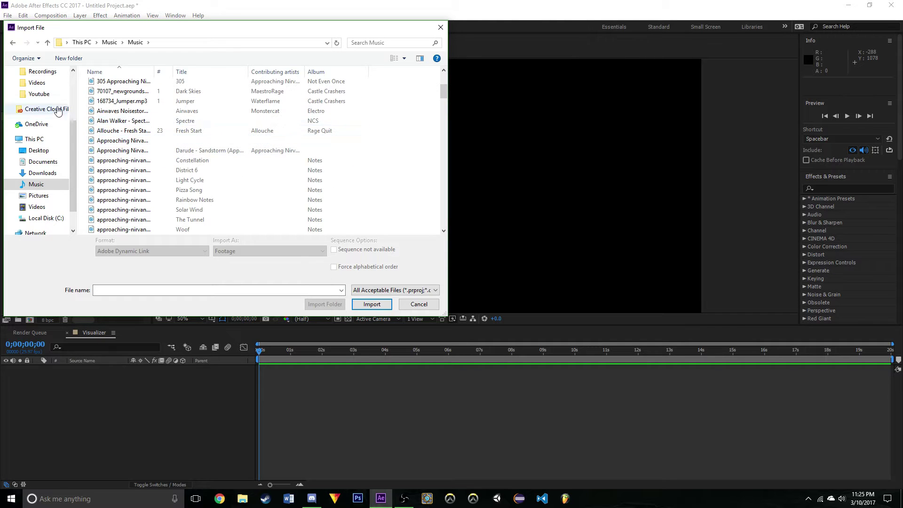
{"action": "left_click", "coordinate": [140, 120]}
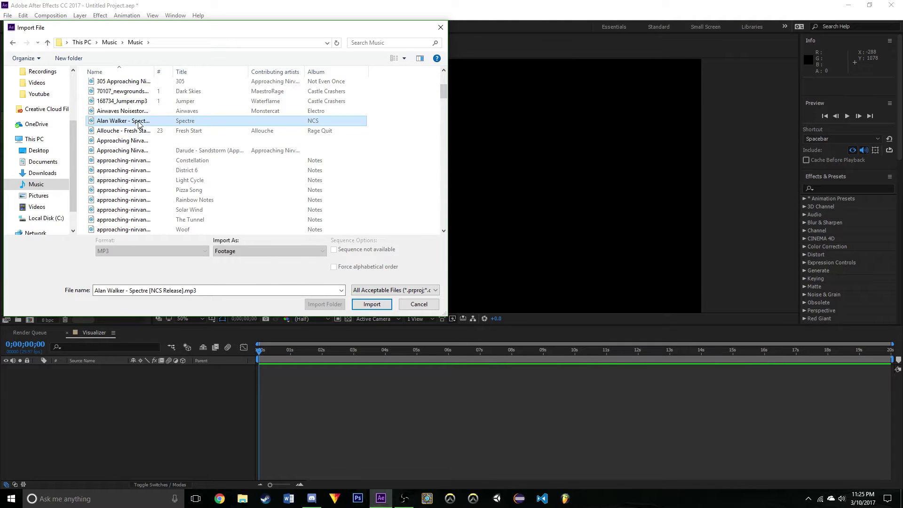
{"action": "left_click", "coordinate": [371, 305]}
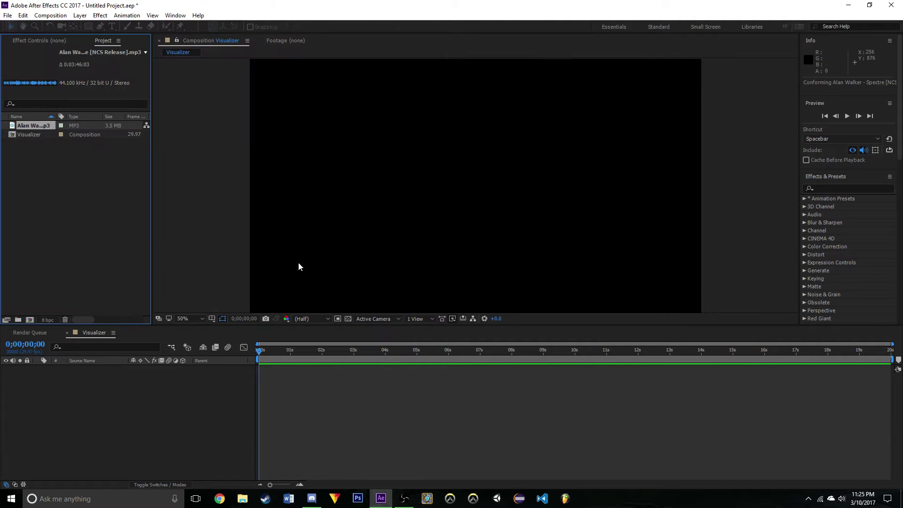
{"action": "left_click", "coordinate": [33, 125], "text": "ctrl"}
Import the Pastanistan Express MP3 and add it to the Visualizer timeline.
{"action": "double_click", "coordinate": [67, 178]}
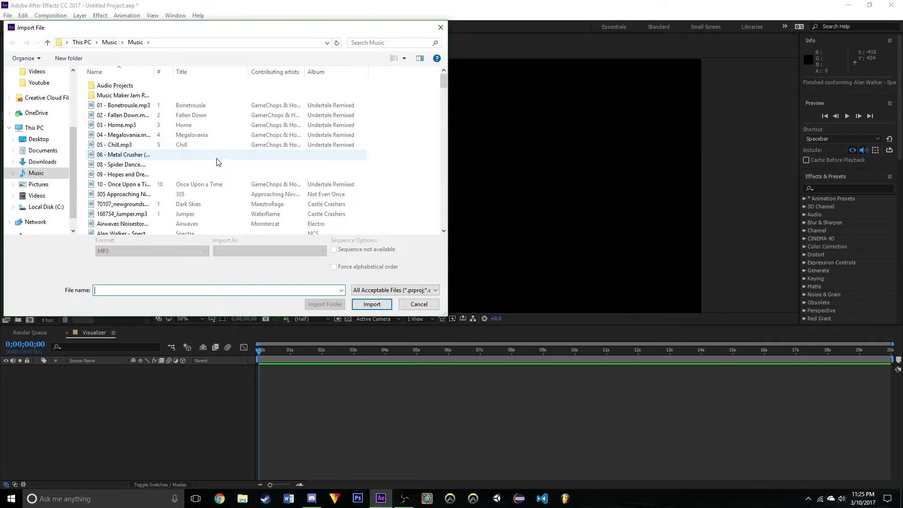
{"action": "scroll", "coordinate": [218, 162], "scroll_direction": "down", "scroll_amount": 10}
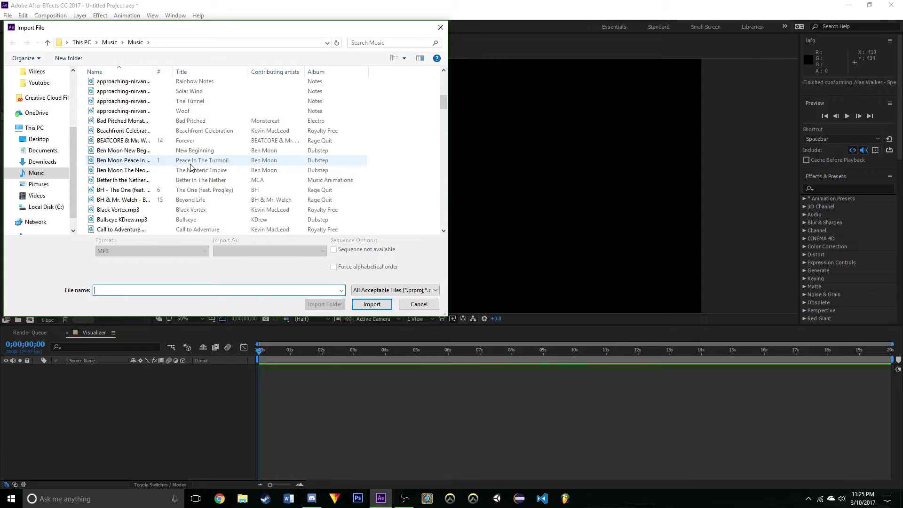
{"action": "scroll", "coordinate": [190, 167], "scroll_direction": "down", "scroll_amount": 10}
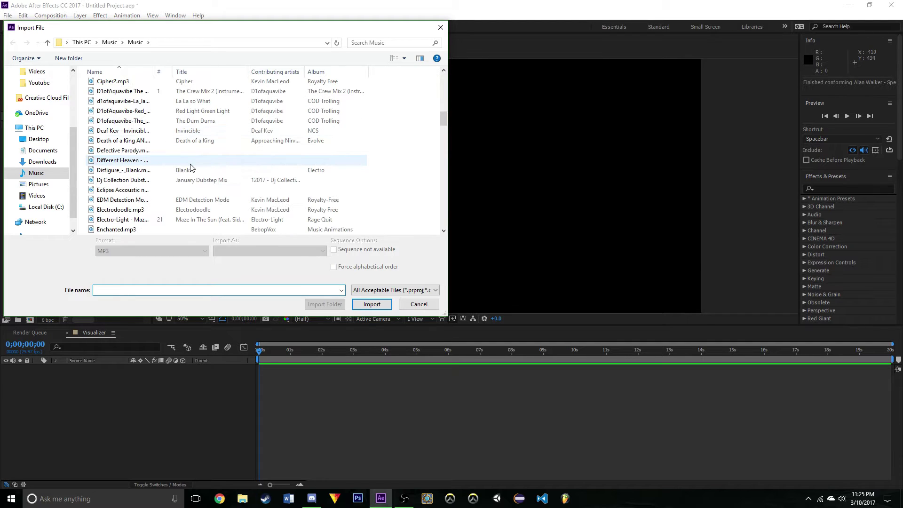
{"action": "scroll", "coordinate": [193, 174], "scroll_direction": "down", "scroll_amount": 3}
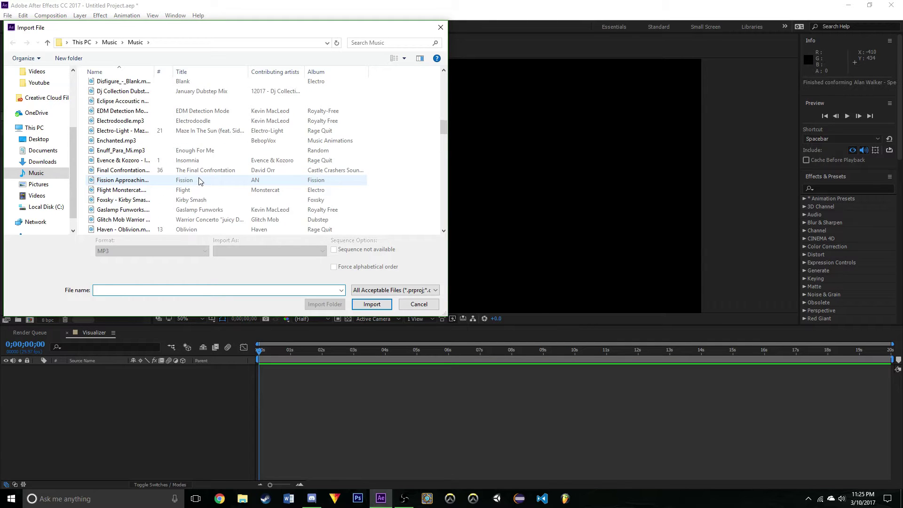
{"action": "scroll", "coordinate": [198, 181], "scroll_direction": "down", "scroll_amount": 3}
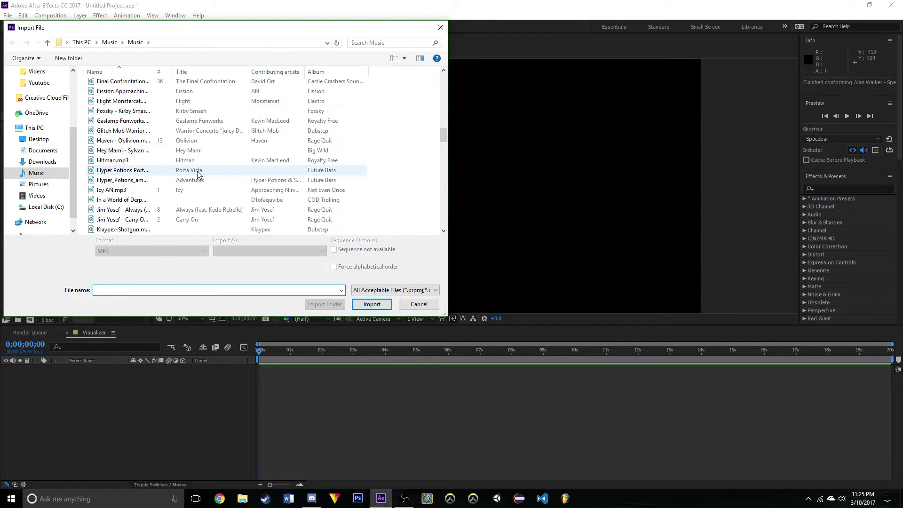
{"action": "scroll", "coordinate": [198, 174], "scroll_direction": "down", "scroll_amount": 12}
{"action": "left_click", "coordinate": [197, 174]}
{"action": "left_click", "coordinate": [369, 304]}
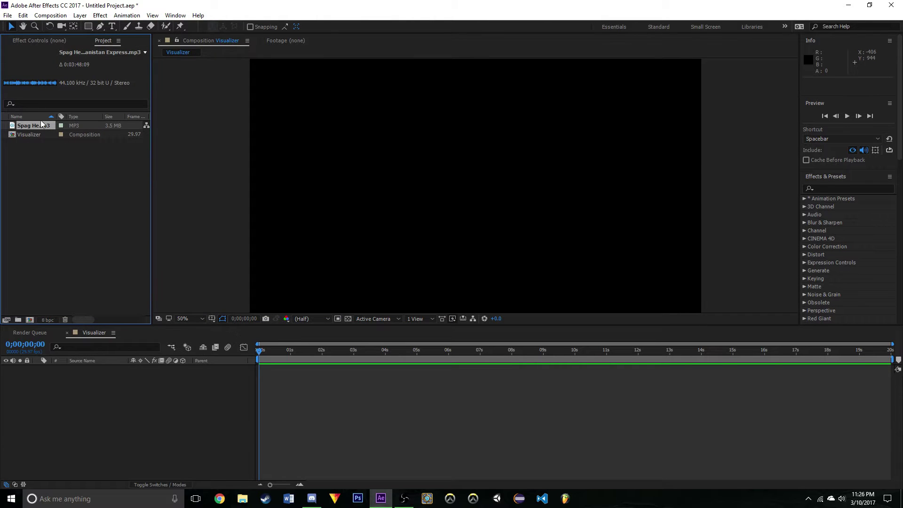
{"action": "left_click_drag", "start_coordinate": [41, 123], "coordinate": [197, 397]}
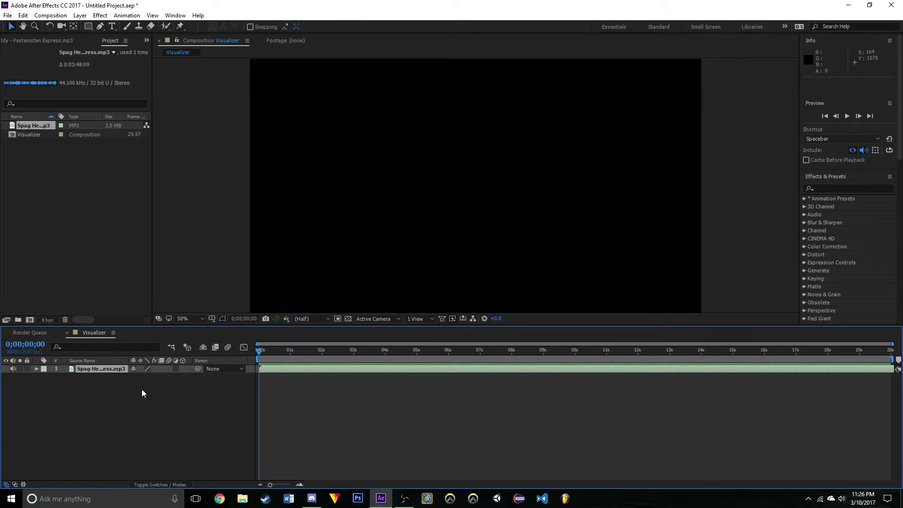
Import the Snowy-Forest wallpaper image from Pictures > Pics.
{"action": "left_click", "coordinate": [19, 168]}
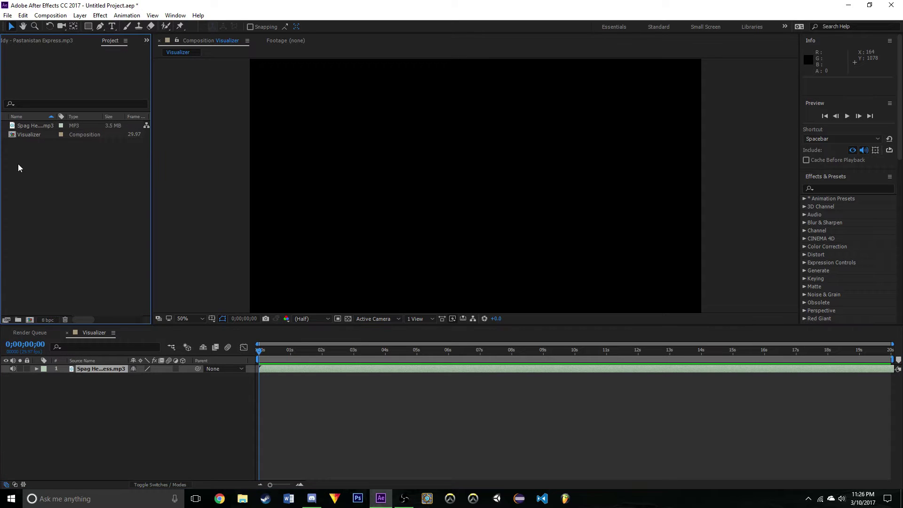
{"action": "double_click", "coordinate": [19, 168]}
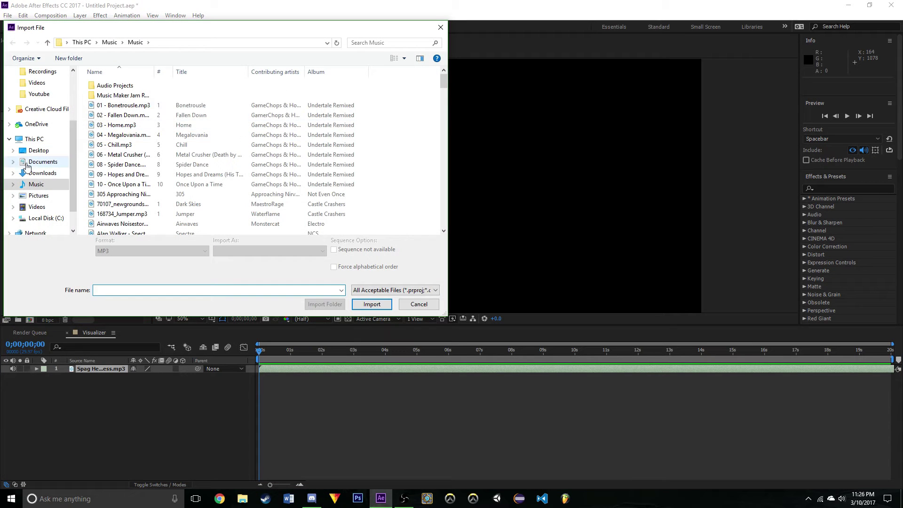
{"action": "left_click", "coordinate": [40, 195]}
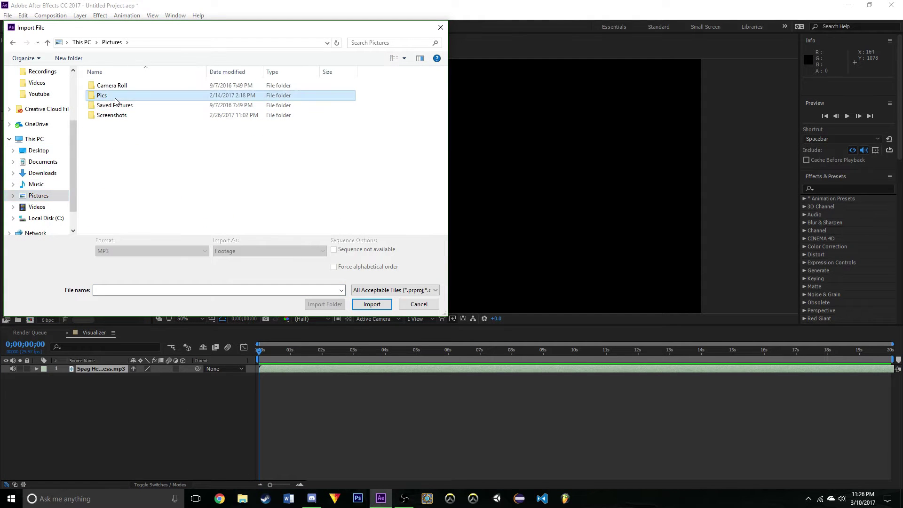
{"action": "double_click", "coordinate": [108, 95]}
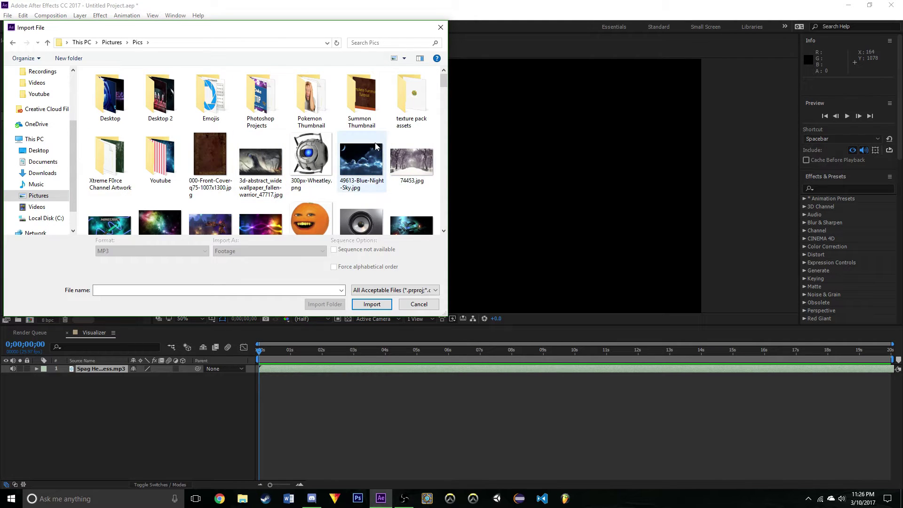
{"action": "scroll", "coordinate": [376, 150], "scroll_direction": "down", "scroll_amount": 1}
{"action": "scroll", "coordinate": [303, 218], "scroll_direction": "down", "scroll_amount": 8}
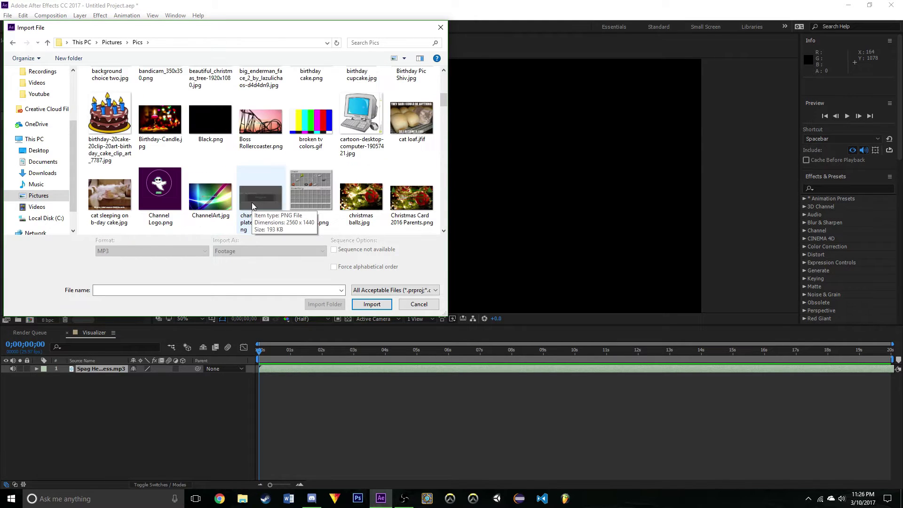
{"action": "scroll", "coordinate": [332, 208], "scroll_direction": "down", "scroll_amount": 4}
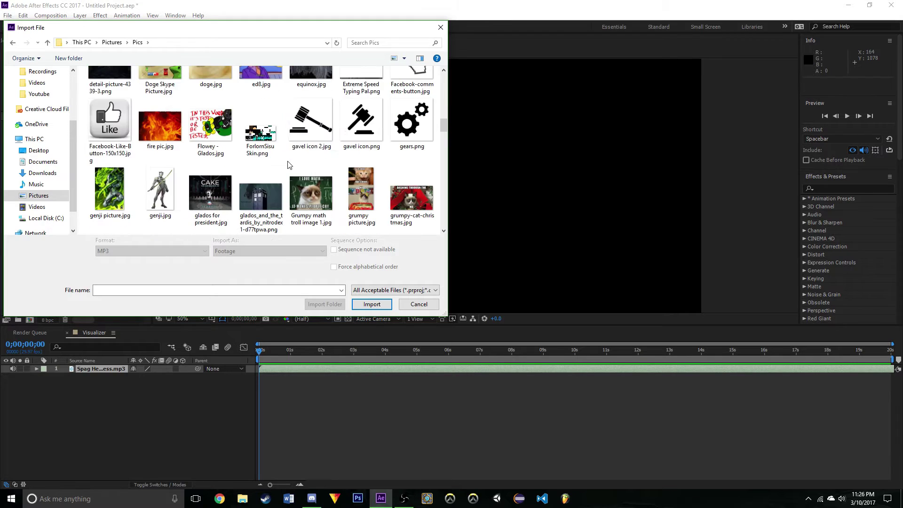
{"action": "scroll", "coordinate": [370, 139], "scroll_direction": "down", "scroll_amount": 10}
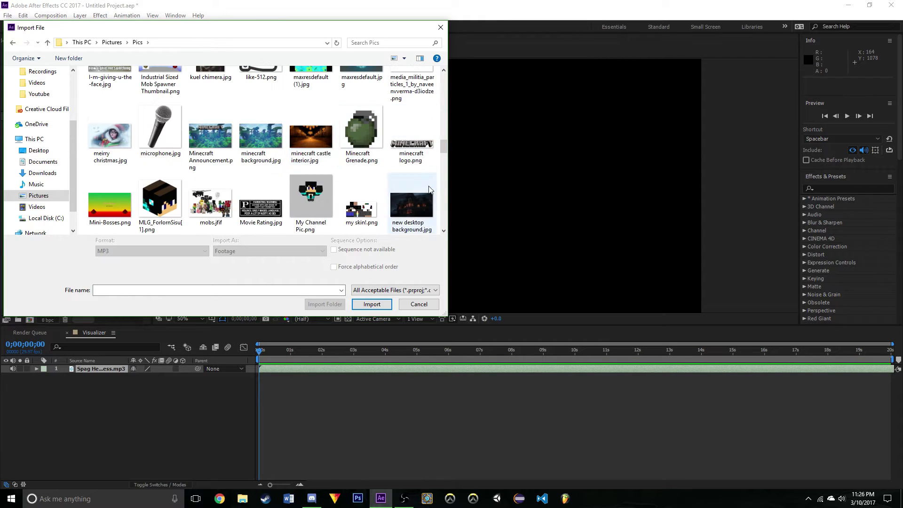
{"action": "scroll", "coordinate": [370, 139], "scroll_direction": "down", "scroll_amount": 3}
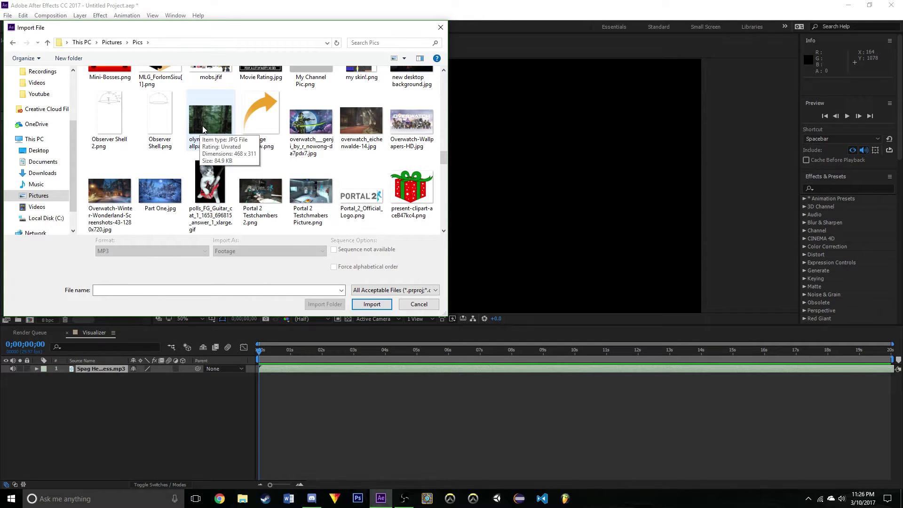
{"action": "scroll", "coordinate": [379, 122], "scroll_direction": "down", "scroll_amount": 3}
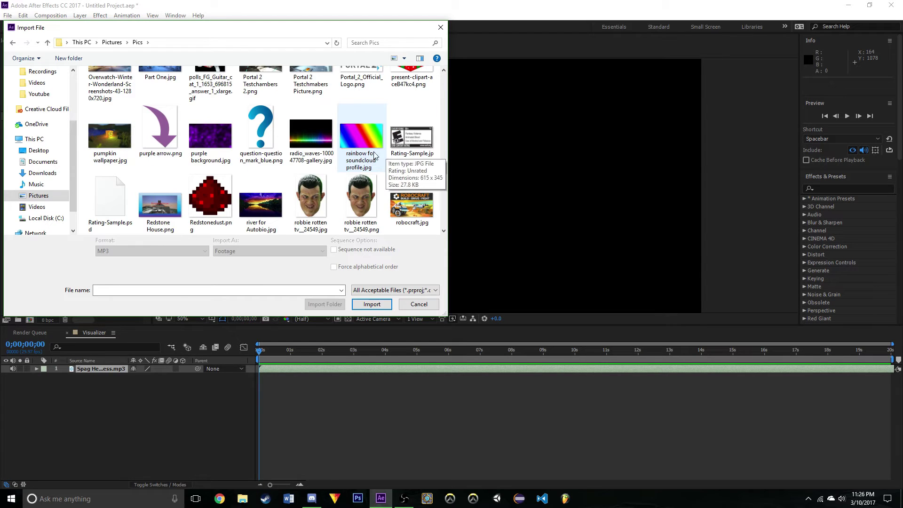
{"action": "scroll", "coordinate": [366, 145], "scroll_direction": "down", "scroll_amount": 3}
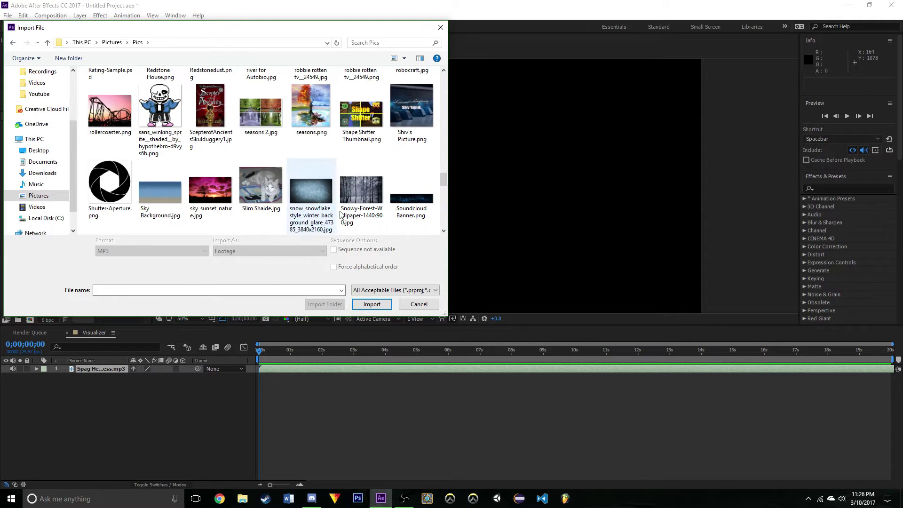
{"action": "double_click", "coordinate": [360, 193]}
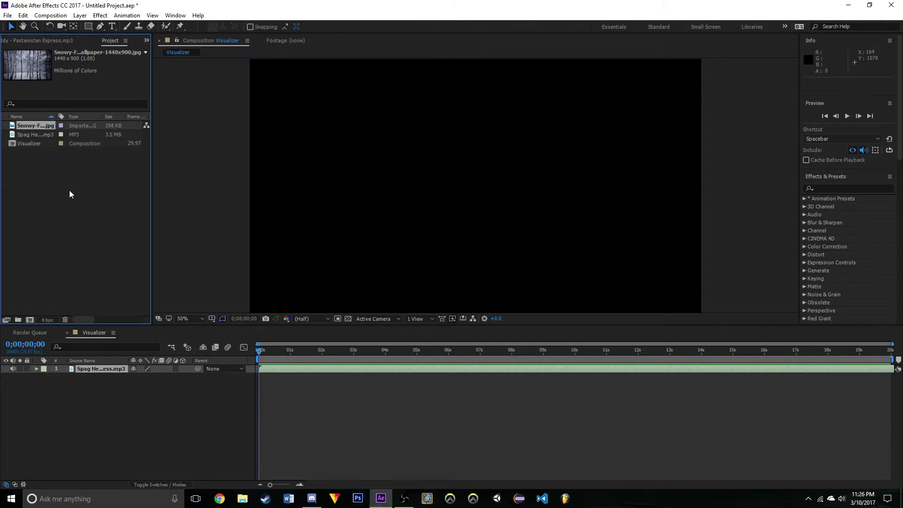
Import Logo for After Effects.png from the Youtube folder.
{"action": "double_click", "coordinate": [72, 194]}
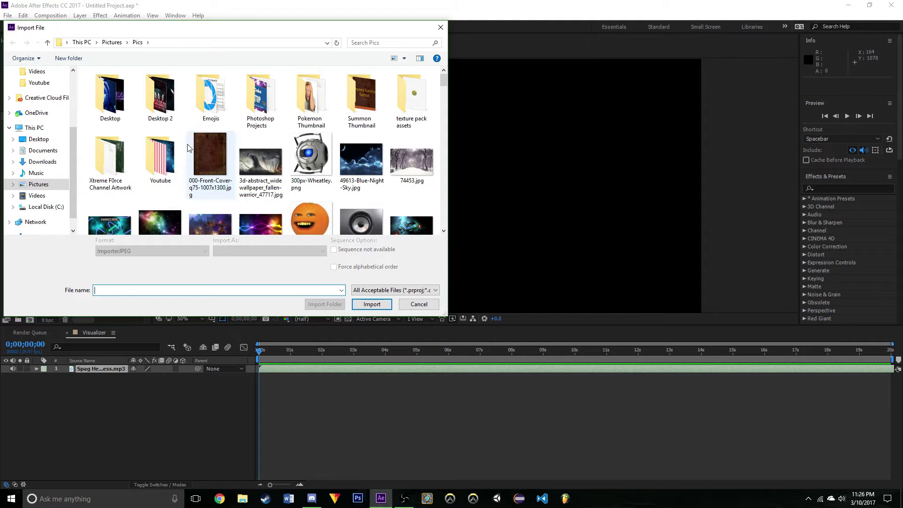
{"action": "left_click", "coordinate": [160, 149]}
{"action": "double_click", "coordinate": [159, 150]}
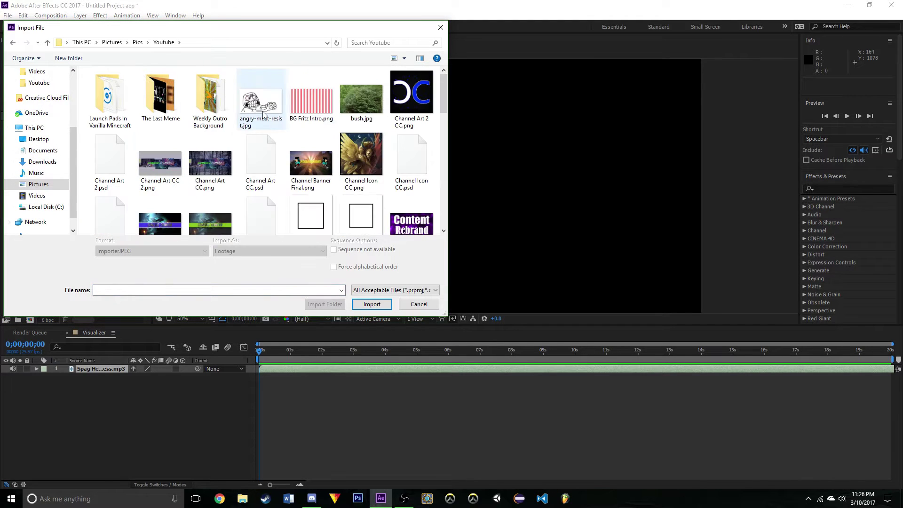
{"action": "scroll", "coordinate": [254, 161], "scroll_direction": "down", "scroll_amount": 3}
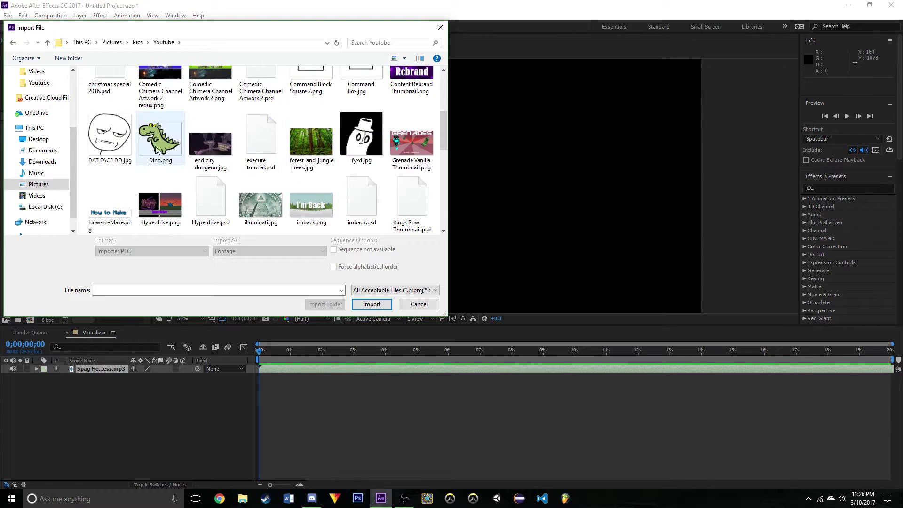
{"action": "scroll", "coordinate": [140, 144], "scroll_direction": "down", "scroll_amount": 5}
{"action": "scroll", "coordinate": [140, 145], "scroll_direction": "up", "scroll_amount": 3}
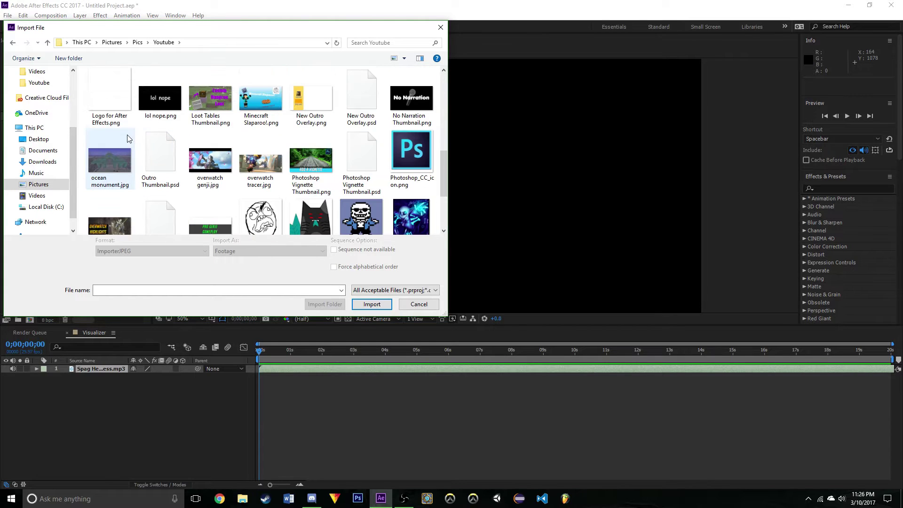
{"action": "left_click", "coordinate": [109, 96]}
{"action": "left_click", "coordinate": [371, 296]}
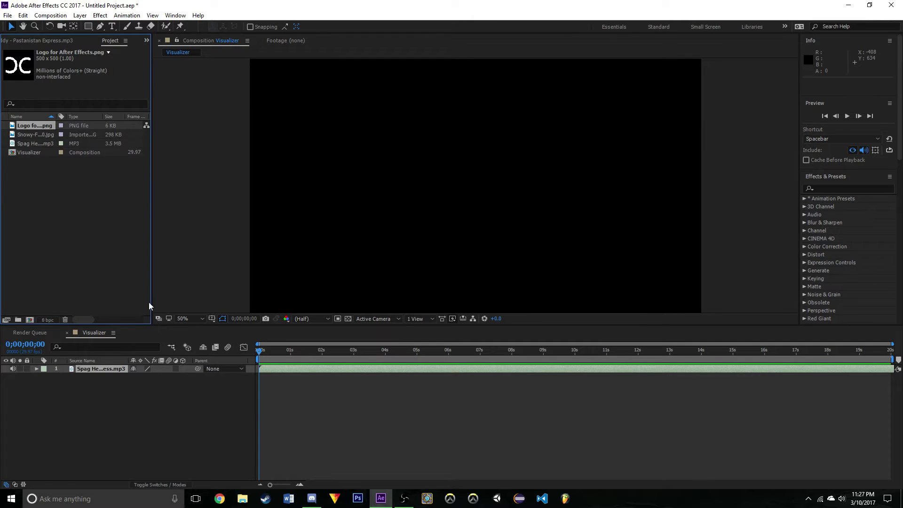
{"action": "right_click", "coordinate": [196, 408]}
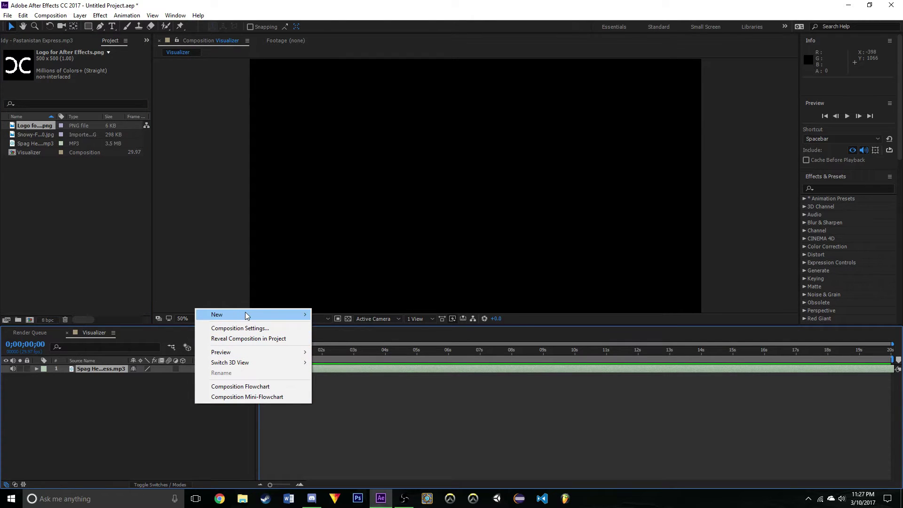
Create a new solid layer named Spectrum.
{"action": "mouse_move", "coordinate": [247, 314]}
{"action": "left_click", "coordinate": [348, 338]}
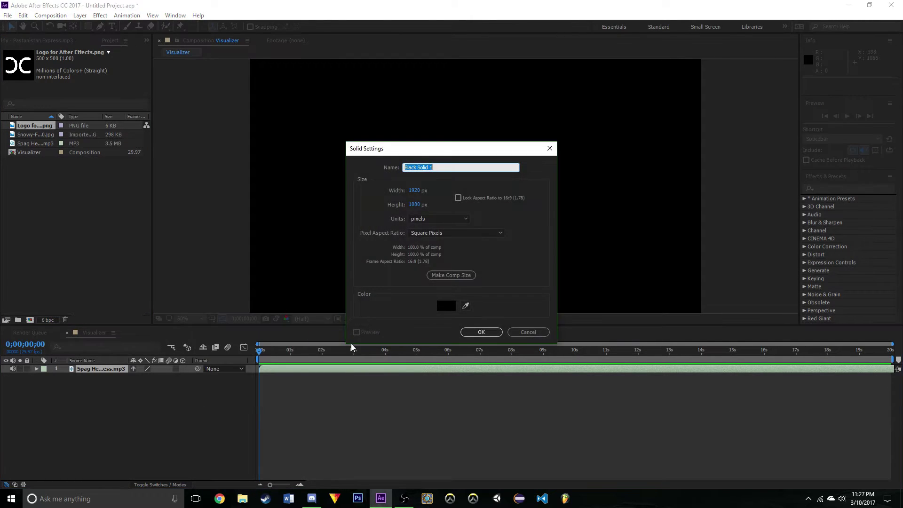
{"action": "type", "text": "Spectrum"}
{"action": "left_click", "coordinate": [500, 331]}
Apply Audio Spectrum to the Spectrum layer, driven by the song track.
{"action": "left_click", "coordinate": [843, 188]}
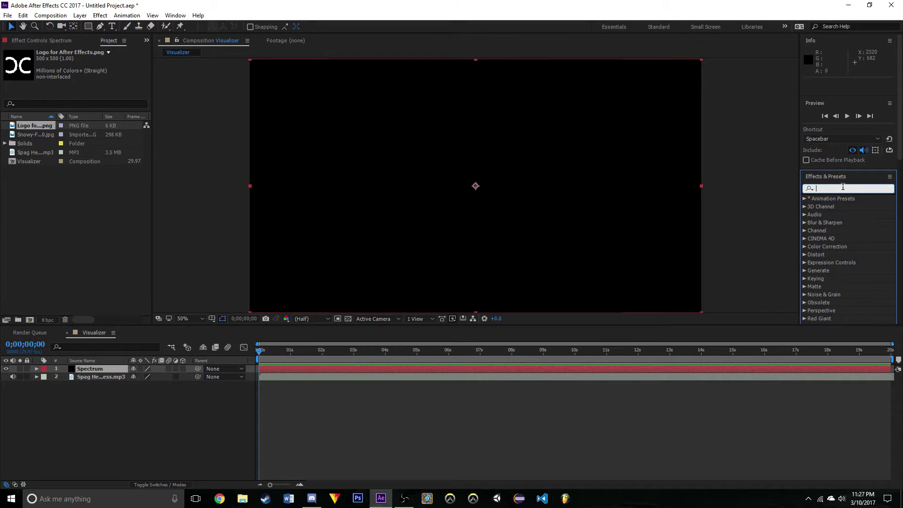
{"action": "type", "text": "audio"}
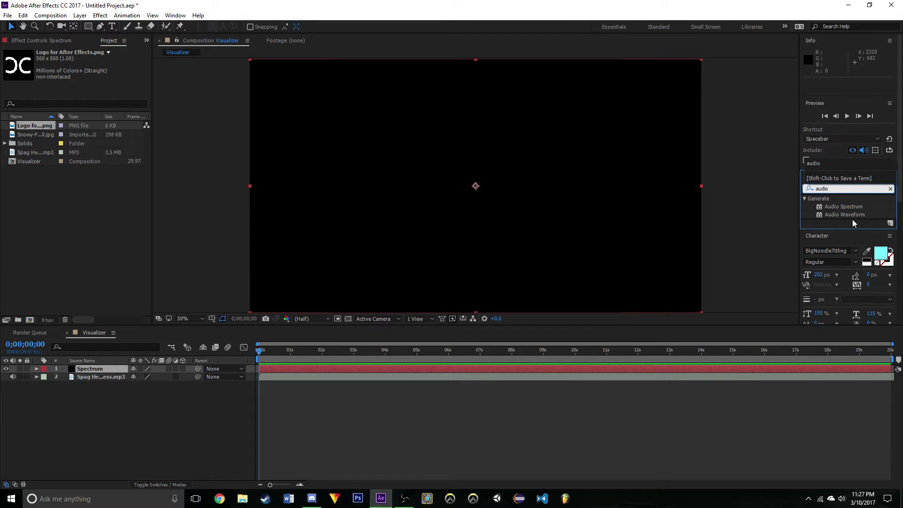
{"action": "left_click_drag", "start_coordinate": [858, 206], "coordinate": [117, 373]}
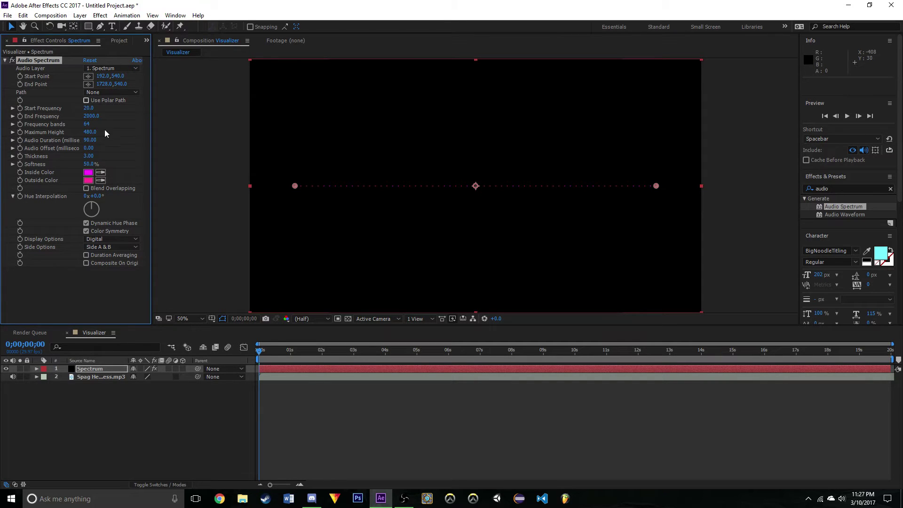
{"action": "left_click", "coordinate": [121, 69]}
{"action": "left_click", "coordinate": [141, 103]}
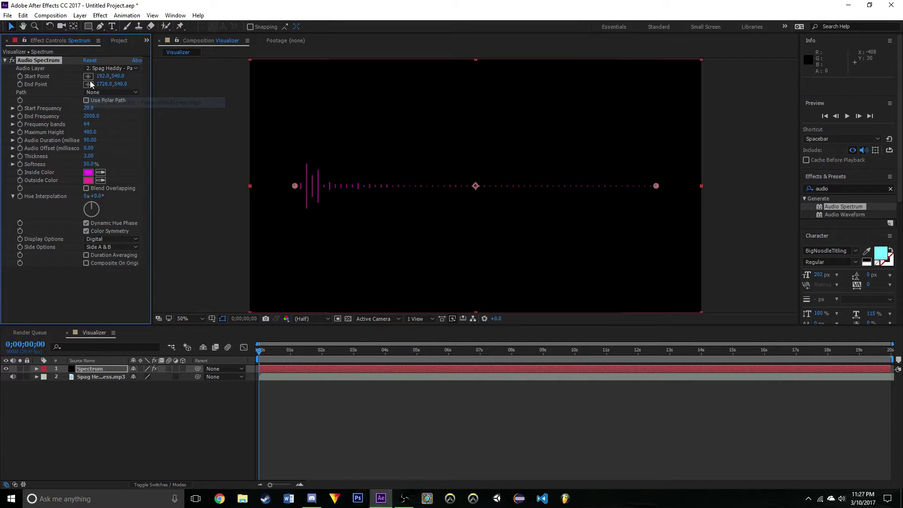
{"action": "mouse_move", "coordinate": [259, 350]}
{"action": "left_mouse_down"}
{"action": "mouse_move", "coordinate": [328, 365]}
{"action": "mouse_move", "coordinate": [259, 366]}
{"action": "left_mouse_up"}
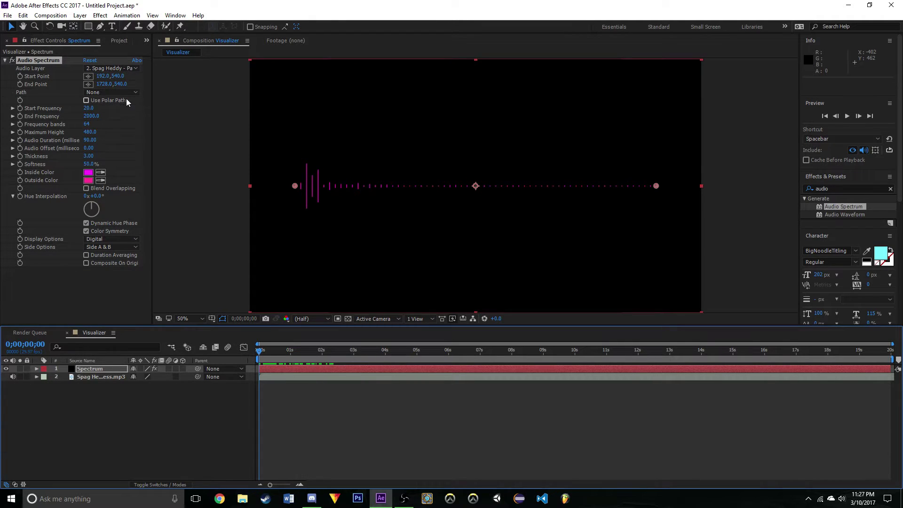
Set the Audio Spectrum End Frequency to 250 and preview the result.
{"action": "left_click", "coordinate": [97, 115]}
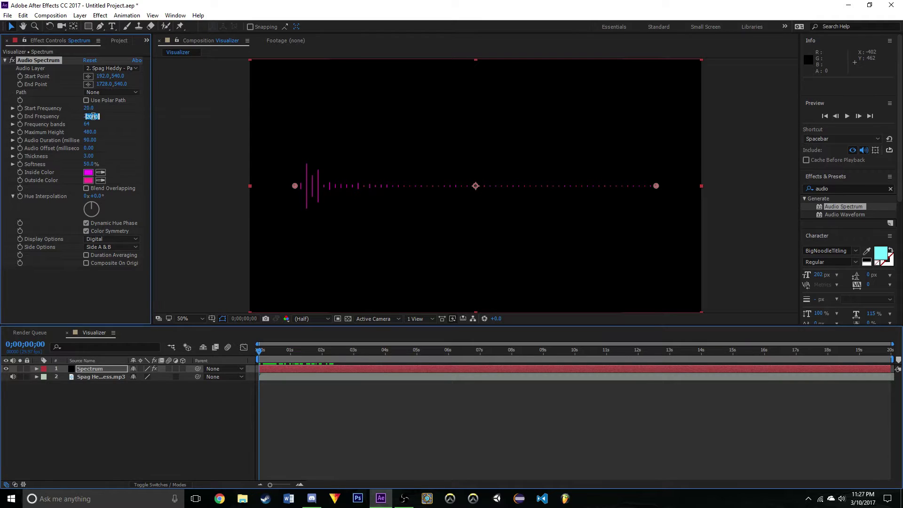
{"action": "key", "text": "BackSpace"}
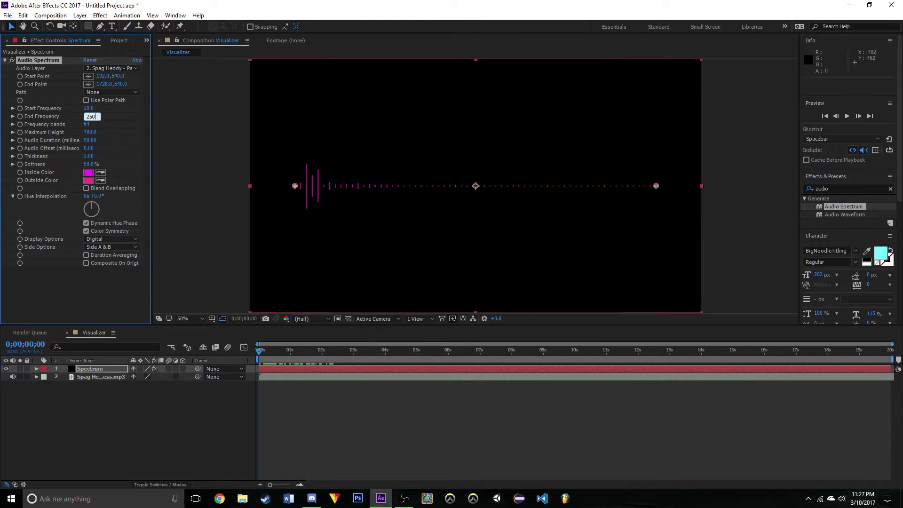
{"action": "type", "text": "250"}
{"action": "key", "text": "Return"}
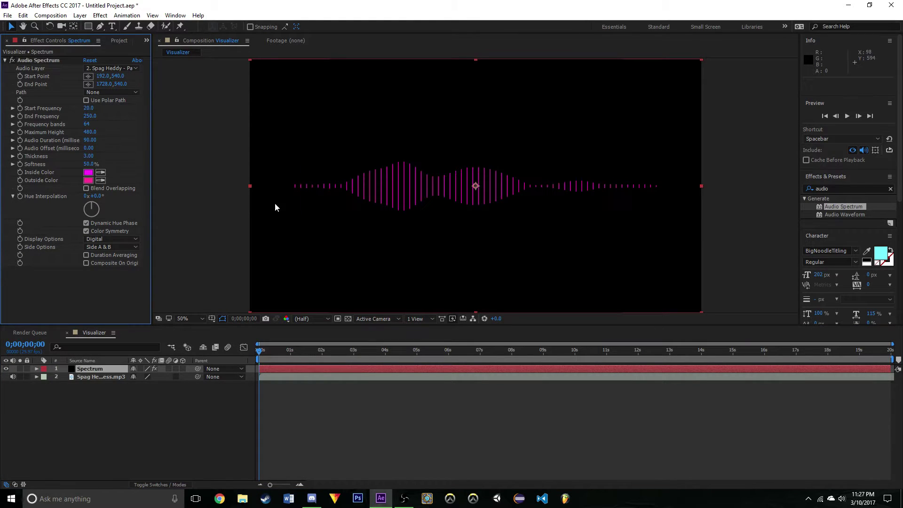
{"action": "left_click", "coordinate": [263, 356]}
{"action": "key", "text": "space"}
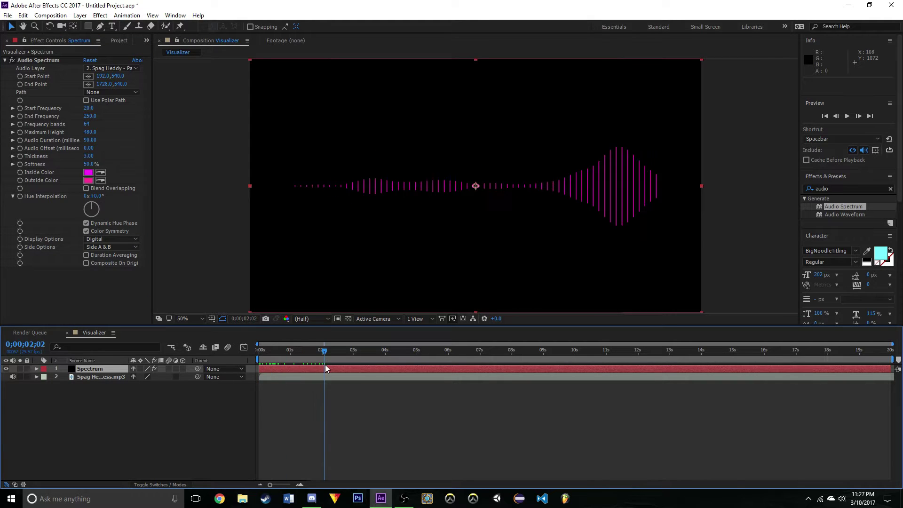
{"action": "key", "text": "space"}
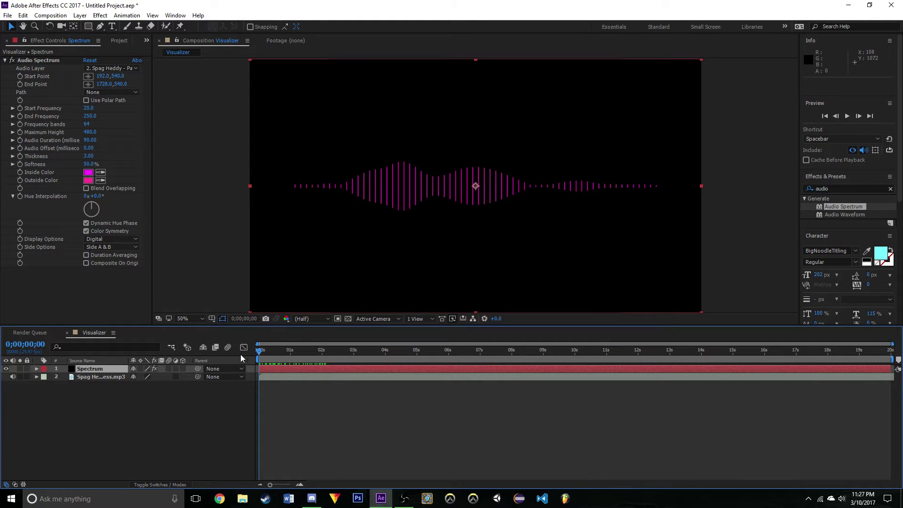
Set the Audio Spectrum Frequency bands to 2000.
{"action": "left_click", "coordinate": [86, 124]}
{"action": "type", "text": "2000"}
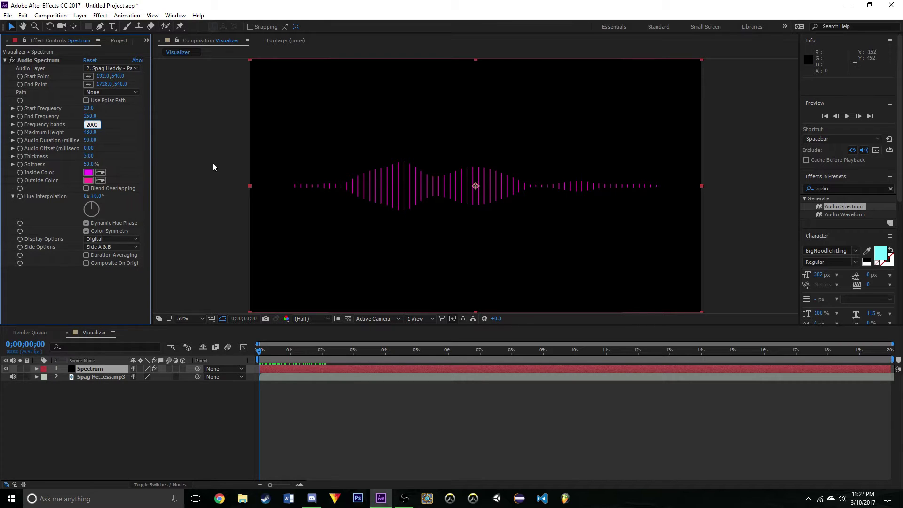
{"action": "key", "text": "Return"}
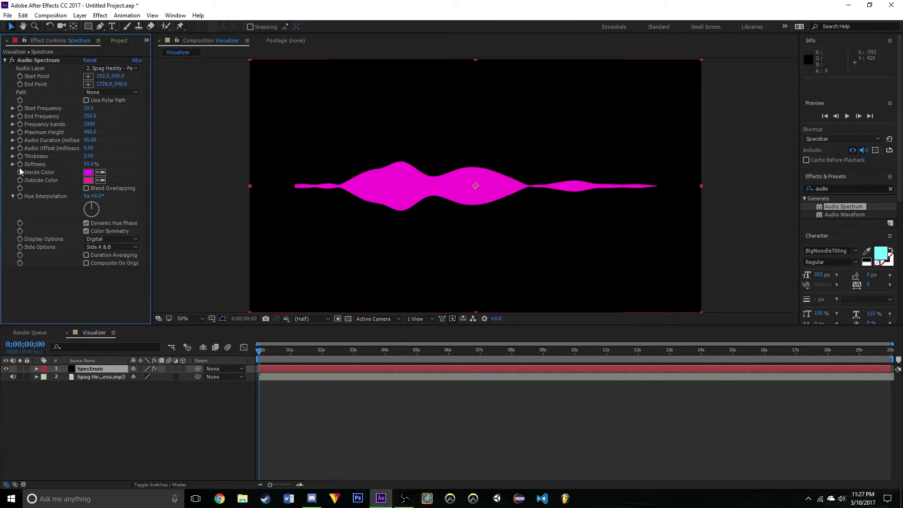
Set the Audio Spectrum Inside and Outside colours to white (FFFFFF), keeping Softness at 50%.
{"action": "left_click", "coordinate": [88, 172]}
{"action": "left_click", "coordinate": [438, 240]}
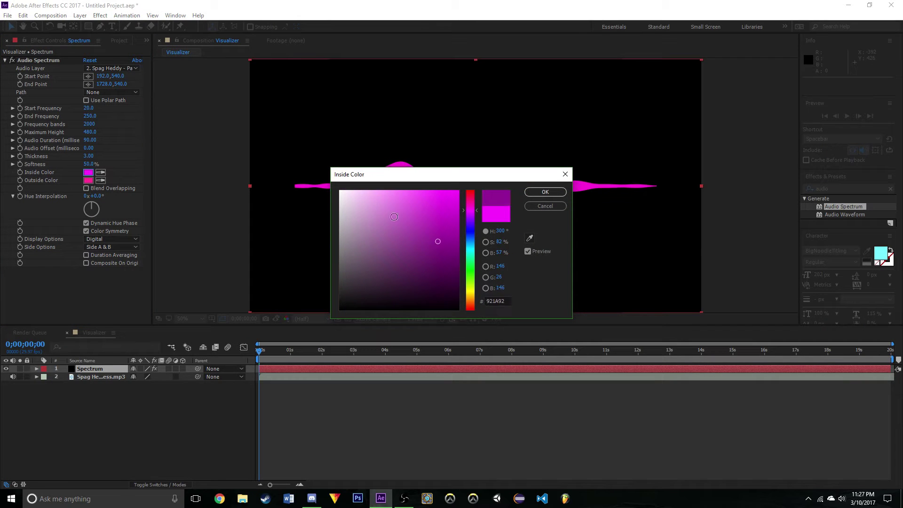
{"action": "left_click", "coordinate": [340, 191]}
{"action": "left_click", "coordinate": [545, 192]}
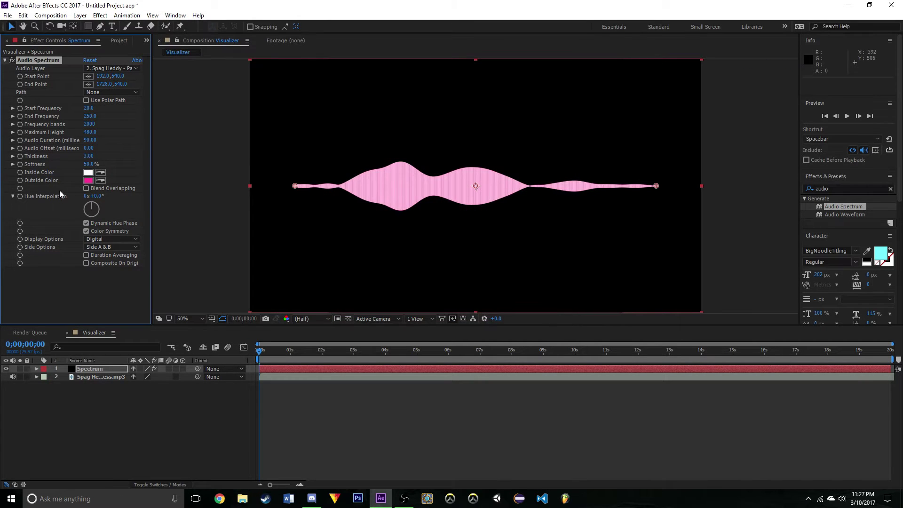
{"action": "left_click", "coordinate": [88, 180]}
{"action": "type", "text": "ffffff"}
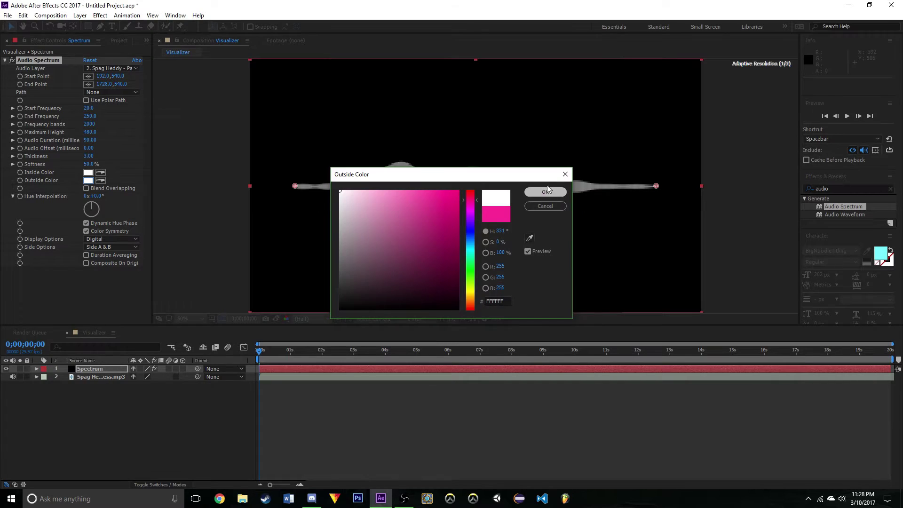
{"action": "left_click", "coordinate": [545, 192]}
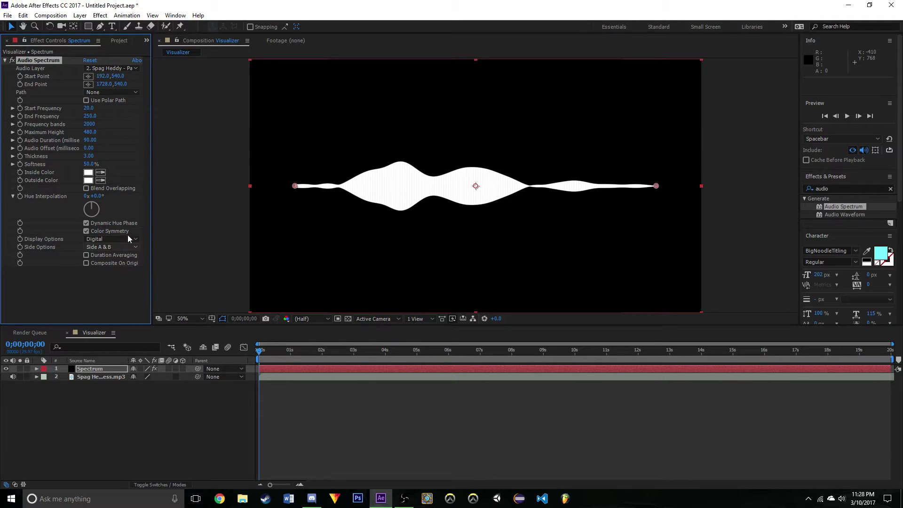
{"action": "left_click", "coordinate": [89, 164]}
{"action": "left_click", "coordinate": [68, 149]}
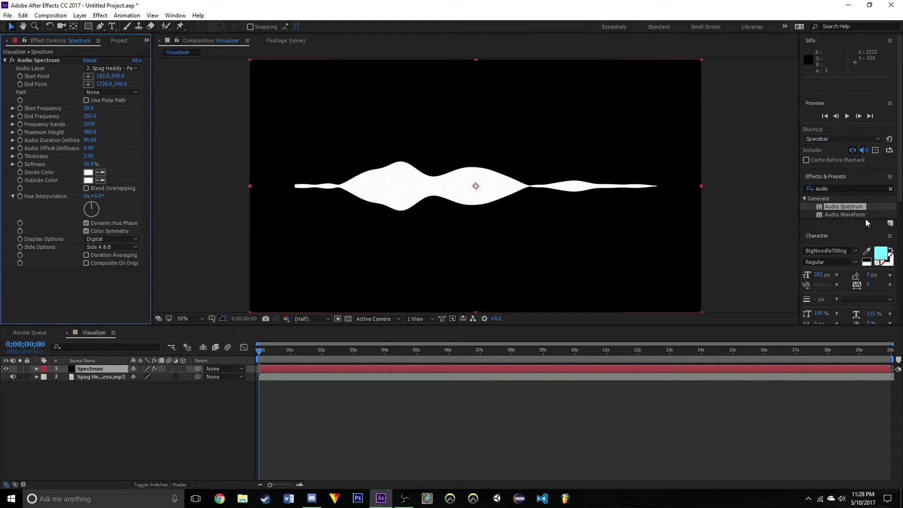
{"action": "left_click", "coordinate": [832, 189]}
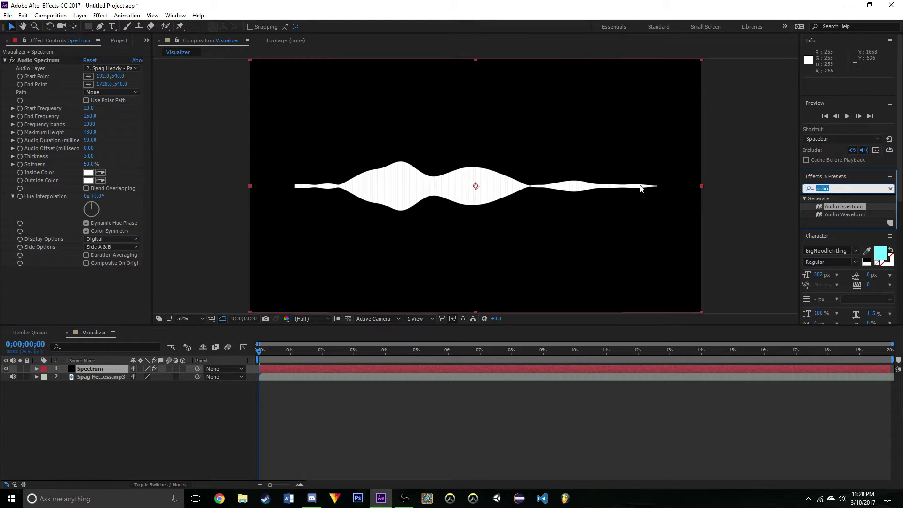
Apply Glow to the Spectrum layer with Glow Radius 15 and Glow Intensity 1.2.
{"action": "type", "text": "glow"}
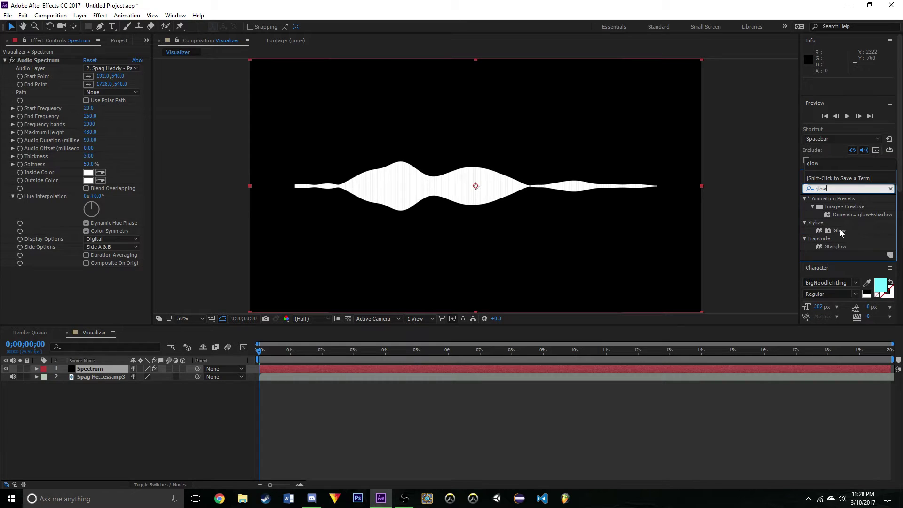
{"action": "left_click_drag", "start_coordinate": [840, 230], "coordinate": [101, 372]}
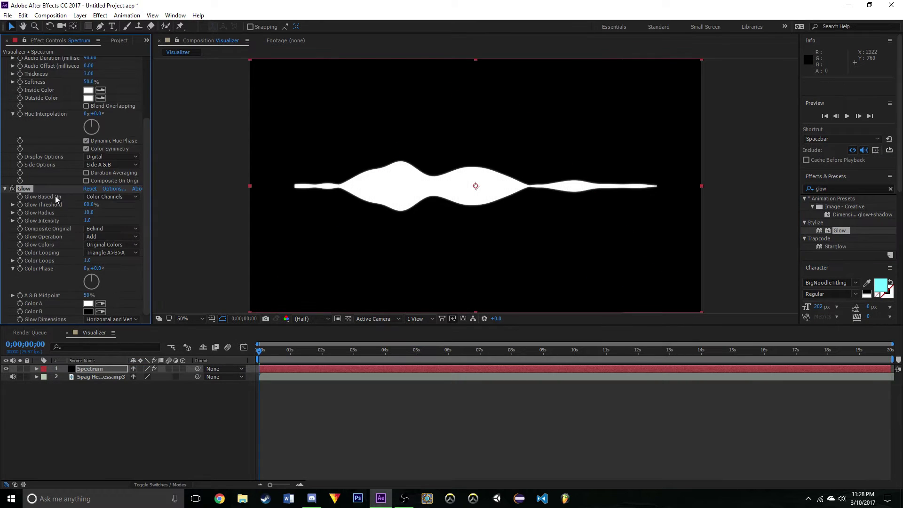
{"action": "left_click", "coordinate": [87, 213]}
{"action": "type", "text": "15"}
{"action": "key", "text": "Return"}
{"action": "left_click", "coordinate": [88, 219]}
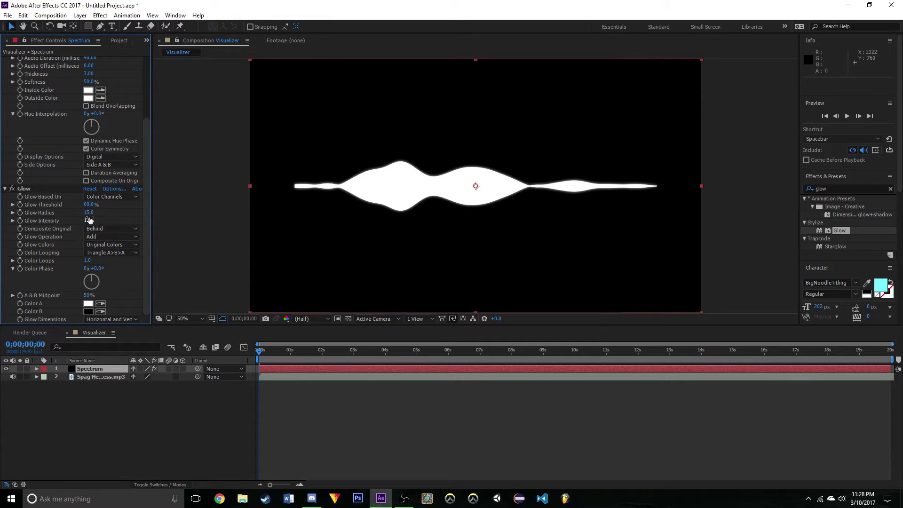
{"action": "type", "text": "1.2"}
{"action": "key", "text": "Return"}
Scrub through the song to inspect the glowing waveform, then collapse the Glow settings.
{"action": "left_click_drag", "start_coordinate": [259, 351], "coordinate": [272, 353]}
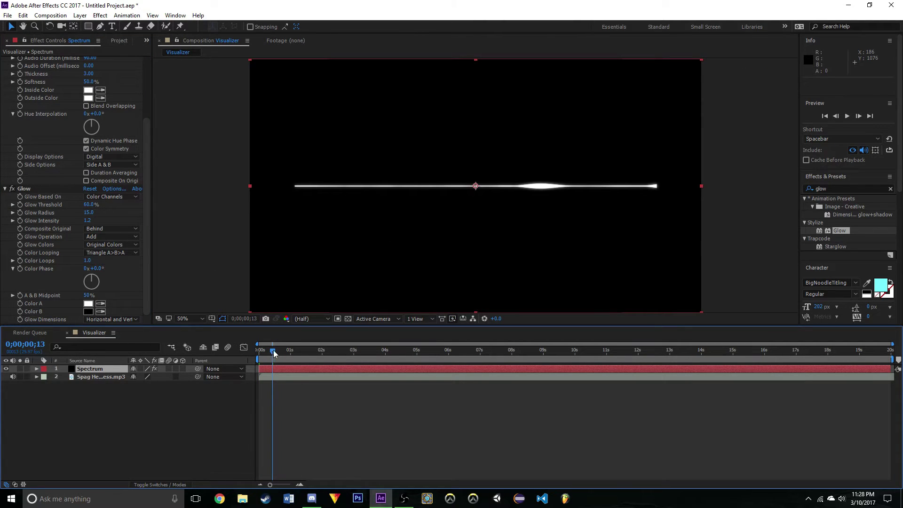
{"action": "left_click_drag", "start_coordinate": [277, 351], "coordinate": [464, 373]}
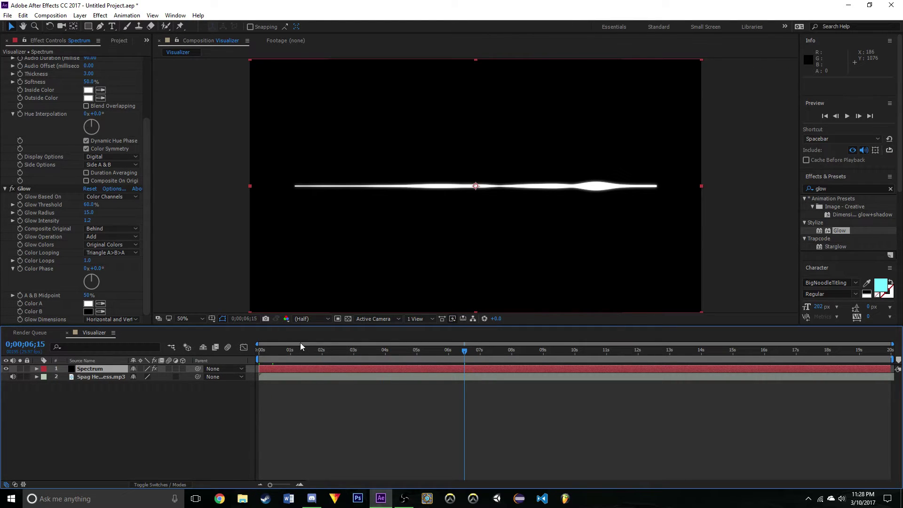
{"action": "left_click_drag", "start_coordinate": [284, 353], "coordinate": [258, 360]}
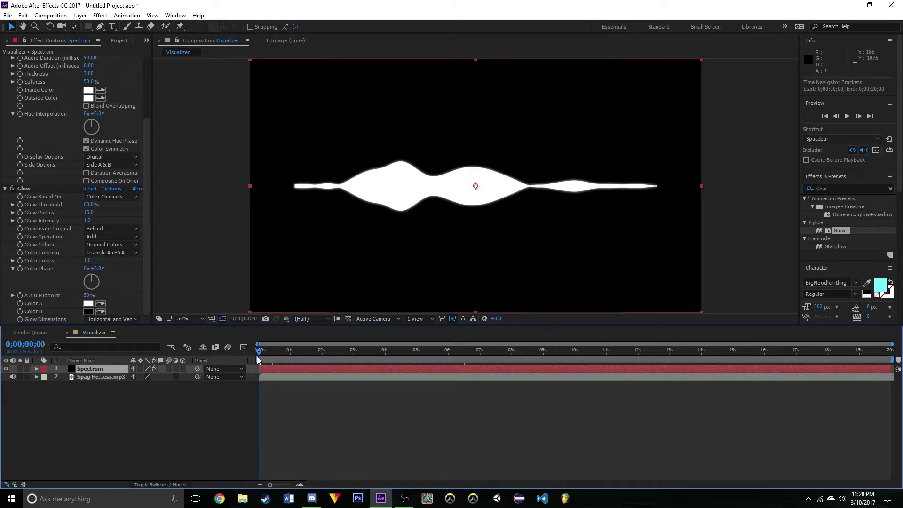
{"action": "left_click", "coordinate": [5, 189]}
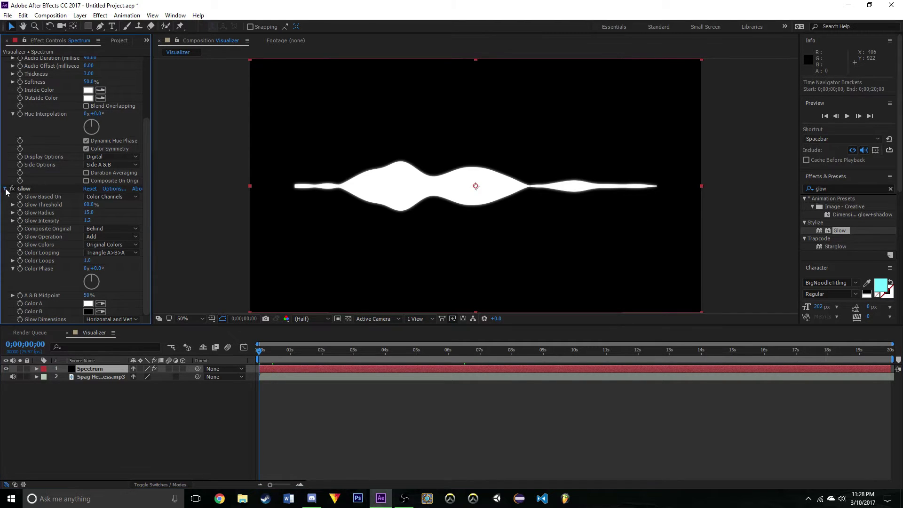
{"action": "left_click", "coordinate": [5, 61]}
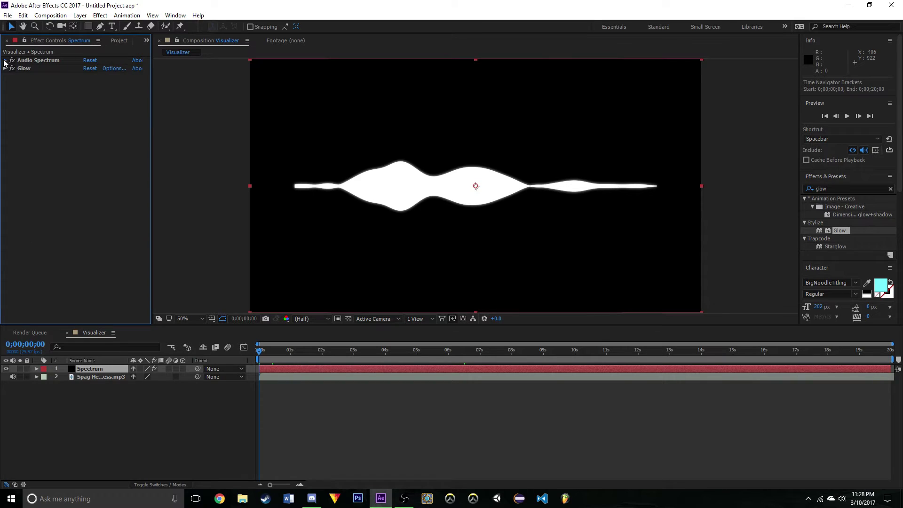
{"action": "left_click", "coordinate": [5, 62]}
{"action": "left_click", "coordinate": [834, 189]}
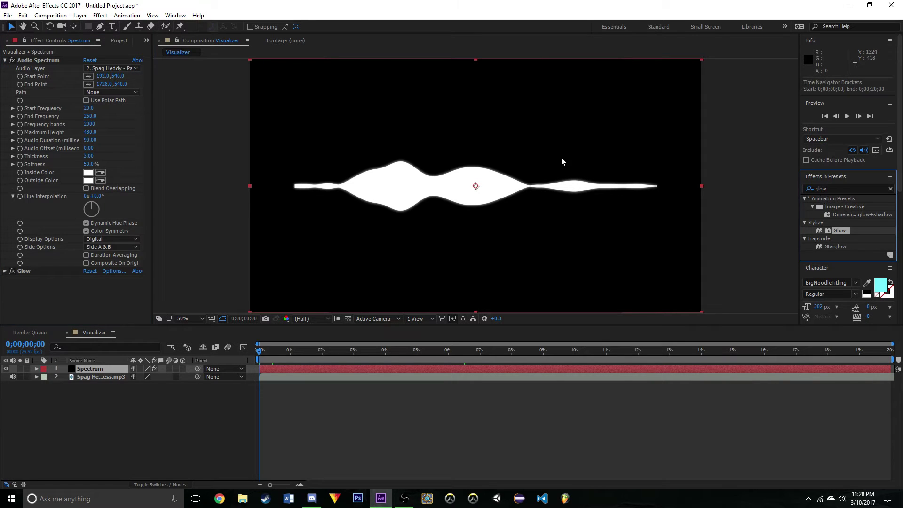
{"action": "key", "text": "ctrl+a"}
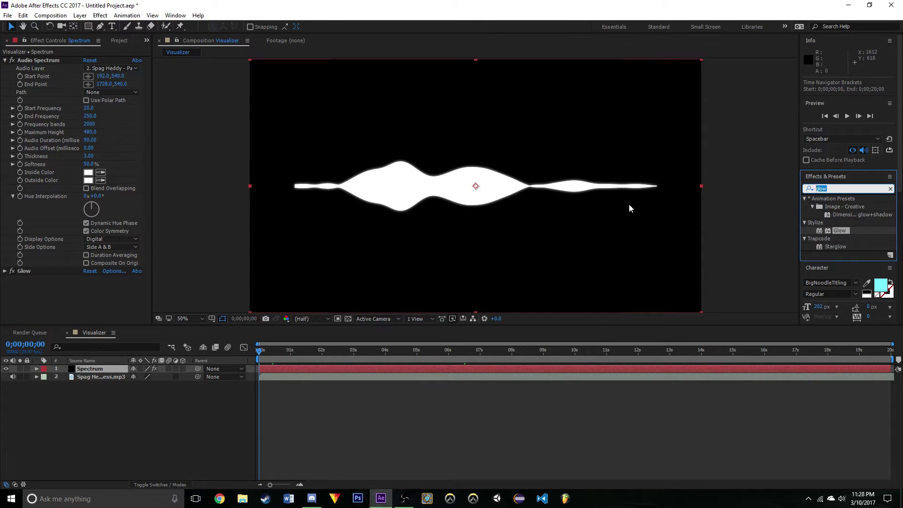
Apply Polar Coordinates to Spectrum, set to Rect to Polar with 100% interpolation.
{"action": "type", "text": "polar"}
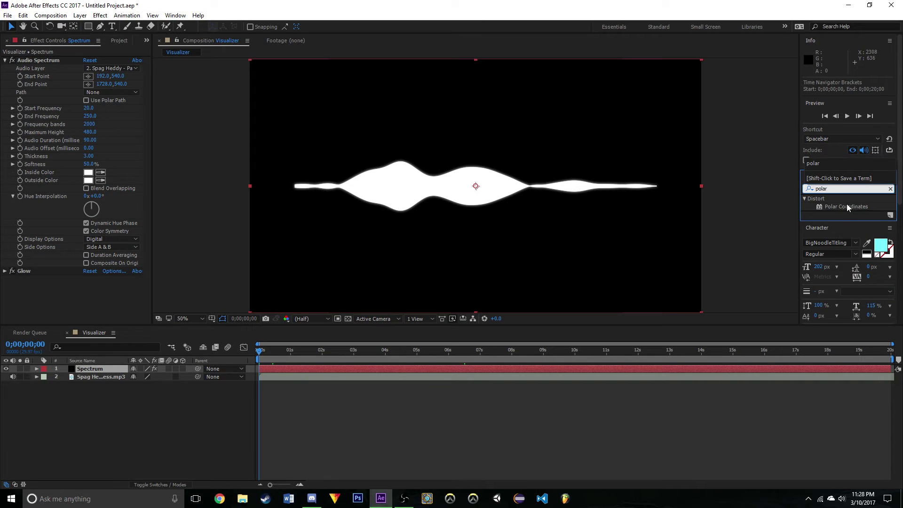
{"action": "left_click_drag", "start_coordinate": [846, 206], "coordinate": [45, 278]}
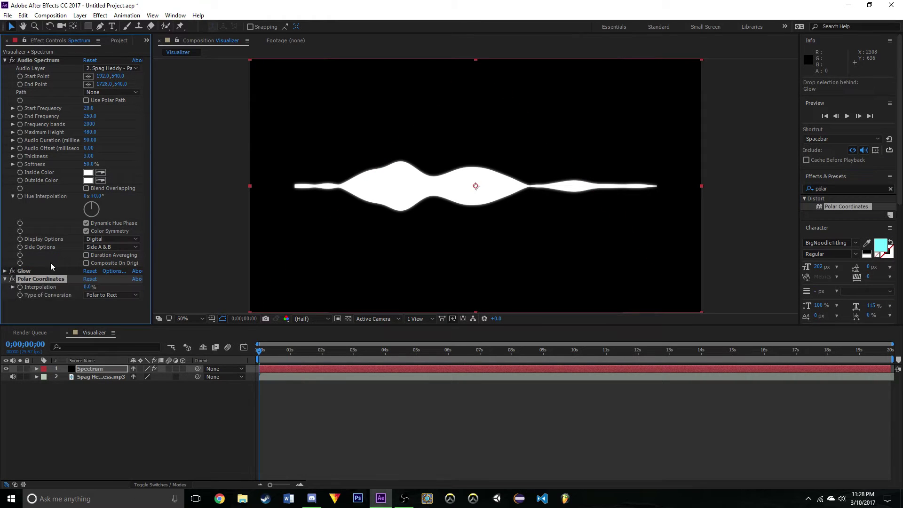
{"action": "left_click", "coordinate": [103, 295]}
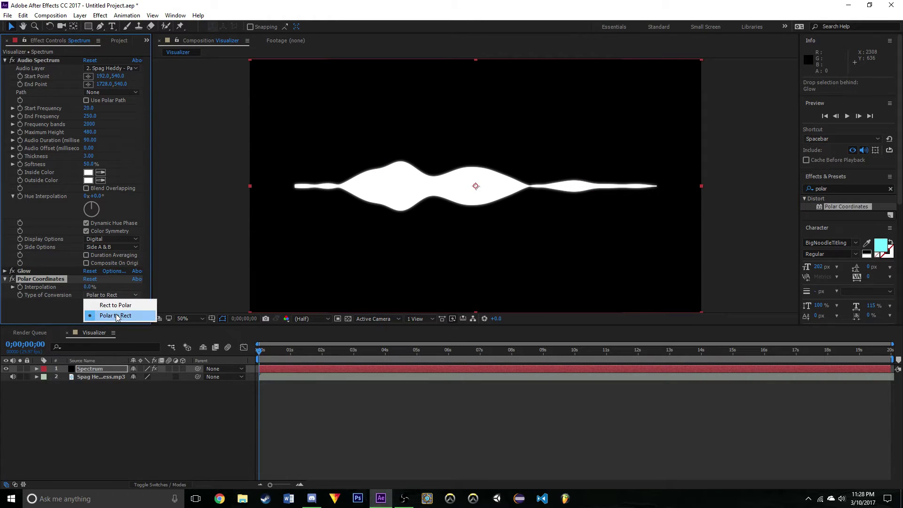
{"action": "left_click", "coordinate": [133, 305]}
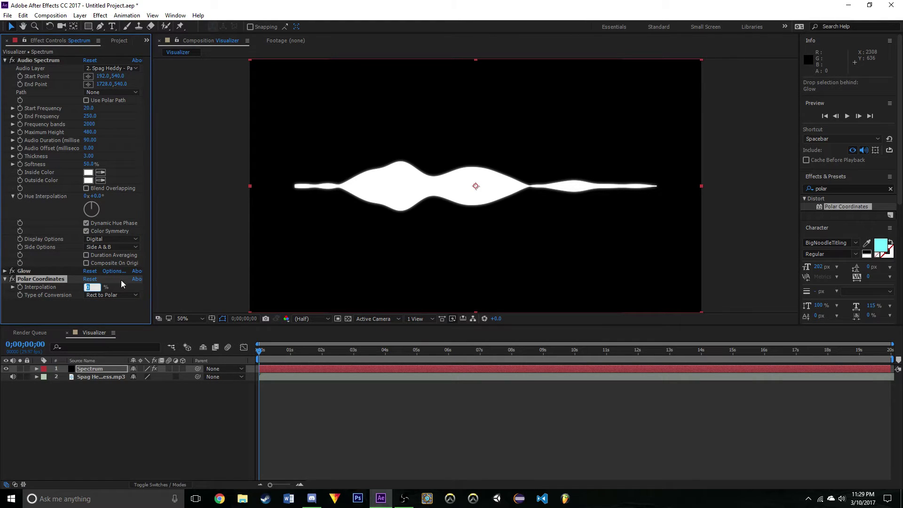
{"action": "left_click", "coordinate": [108, 289]}
{"action": "left_click_drag", "start_coordinate": [92, 290], "coordinate": [139, 290]}
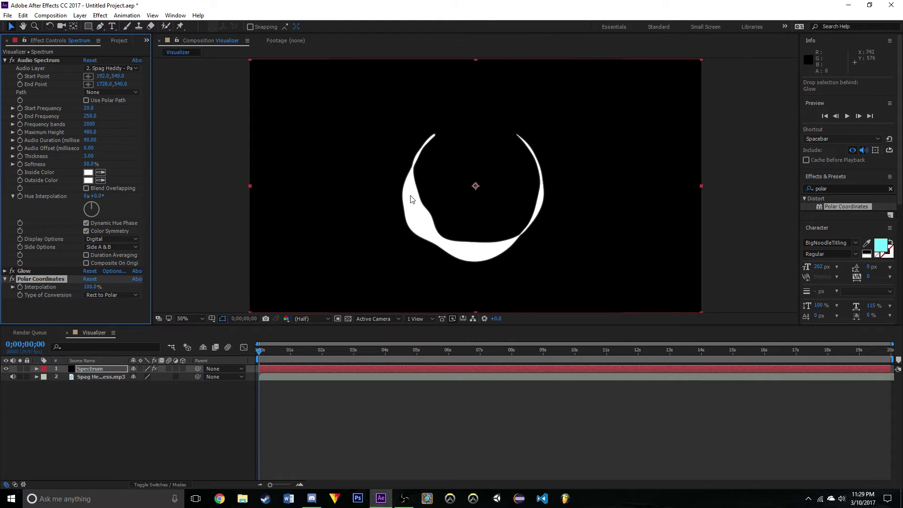
Set the Audio Spectrum Start Point X to 0.
{"action": "left_click", "coordinate": [103, 76]}
{"action": "type", "text": "0"}
{"action": "left_click", "coordinate": [108, 83]}
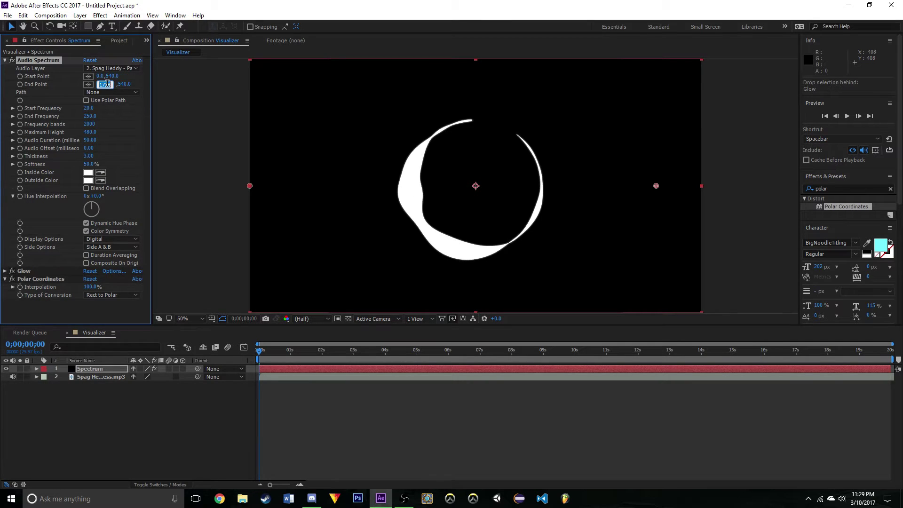
Set the Audio Spectrum End Point X to 1920 and check a later frame.
{"action": "type", "text": "1920"}
{"action": "left_click", "coordinate": [114, 118]}
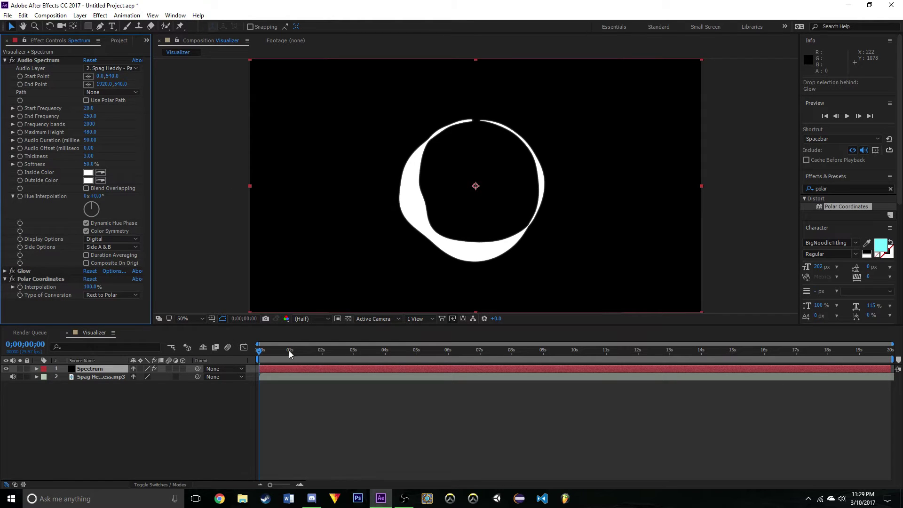
{"action": "mouse_move", "coordinate": [257, 353]}
{"action": "left_mouse_down"}
{"action": "mouse_move", "coordinate": [293, 353]}
{"action": "mouse_move", "coordinate": [259, 352]}
{"action": "left_mouse_up"}
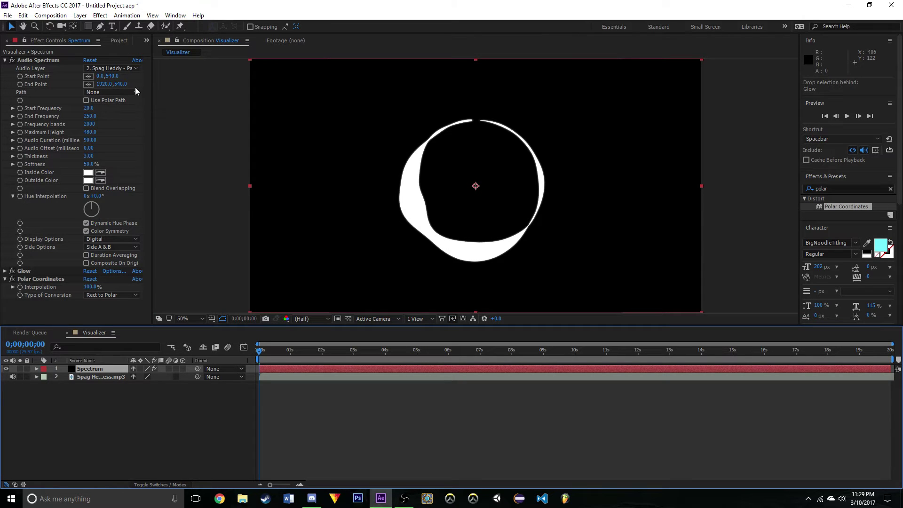
Try Side A, then set Side Options to show only Side B.
{"action": "left_click", "coordinate": [112, 247]}
{"action": "left_click", "coordinate": [134, 262]}
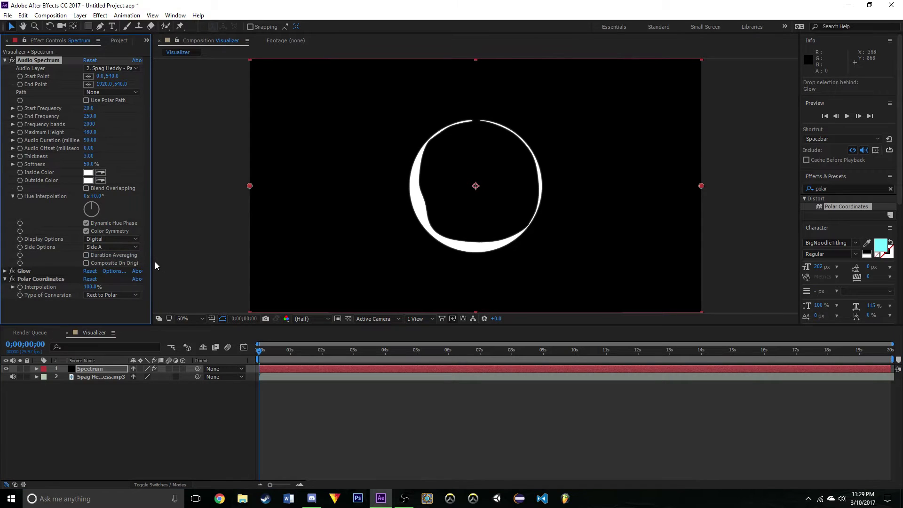
{"action": "left_click", "coordinate": [261, 353]}
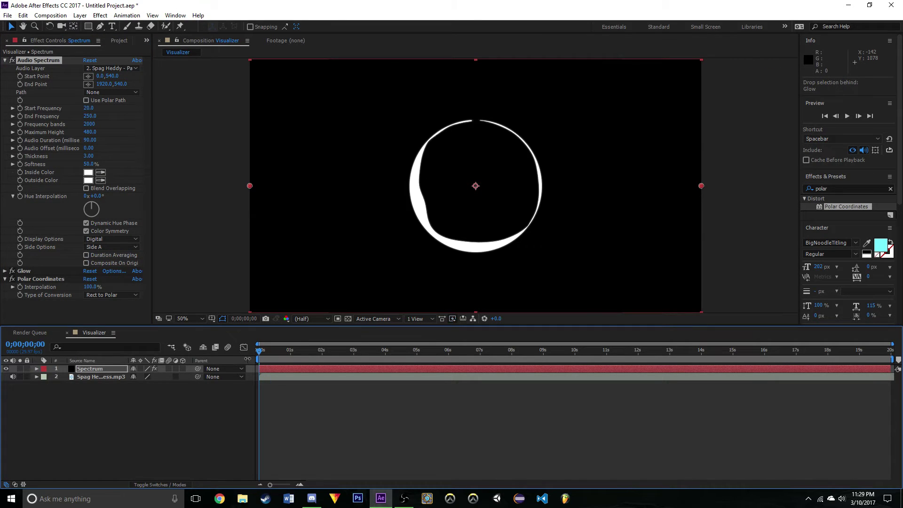
{"action": "left_click", "coordinate": [117, 246]}
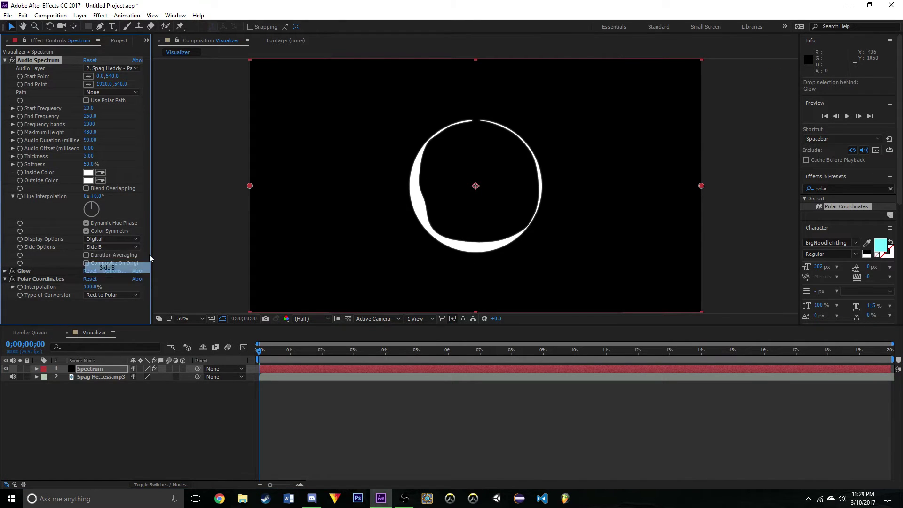
{"action": "left_click", "coordinate": [130, 266]}
{"action": "left_click", "coordinate": [262, 352]}
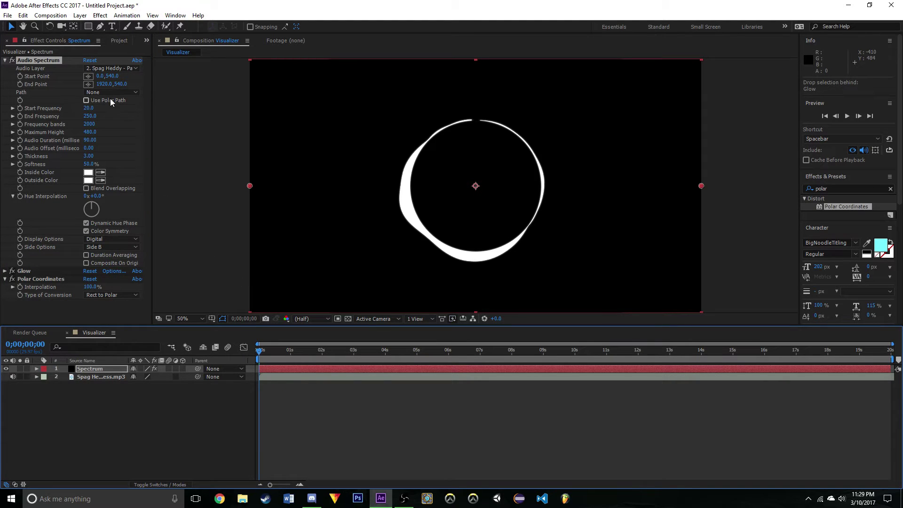
Set the spectrum's Maximum Height to 750.
{"action": "left_click", "coordinate": [101, 85]}
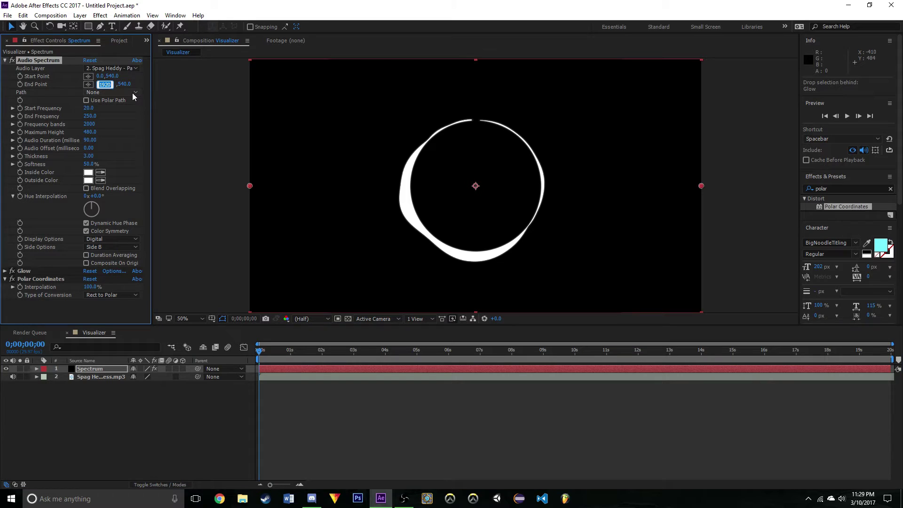
{"action": "key", "text": "Return"}
{"action": "left_click", "coordinate": [89, 132]}
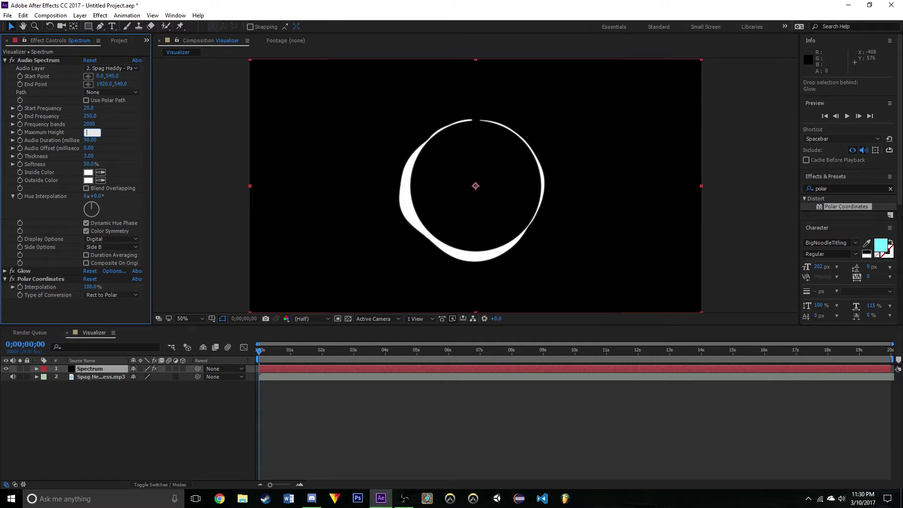
{"action": "type", "text": "750"}
{"action": "key", "text": "Return"}
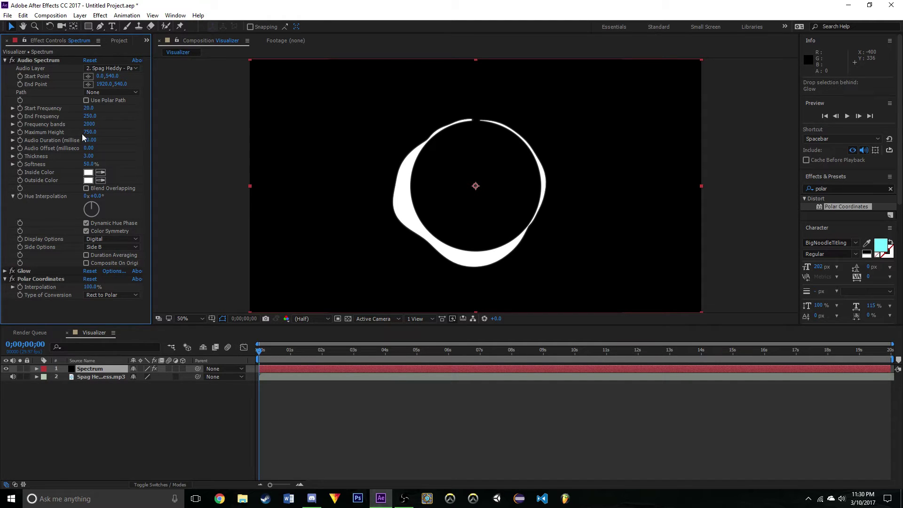
Switch the conversion to Polar to Rect and back to Rect to Polar.
{"action": "left_click", "coordinate": [112, 295]}
{"action": "left_click", "coordinate": [122, 305]}
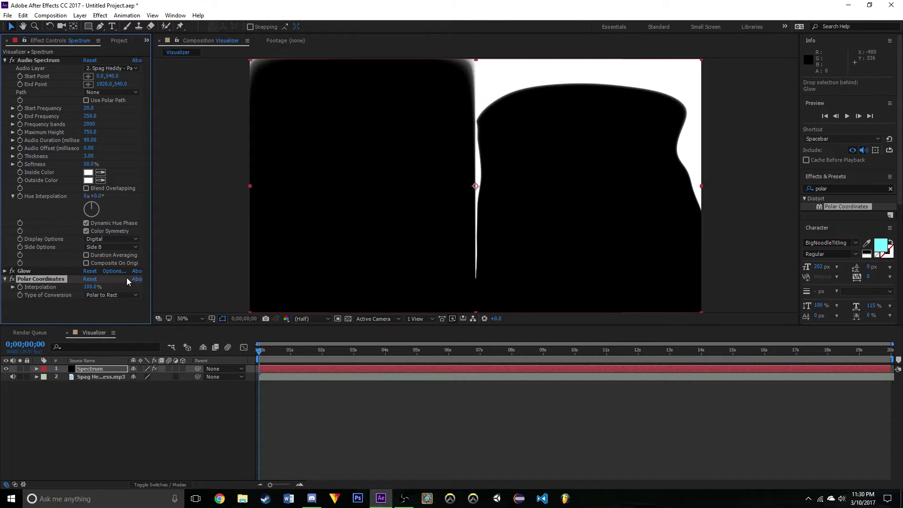
{"action": "left_click", "coordinate": [119, 295]}
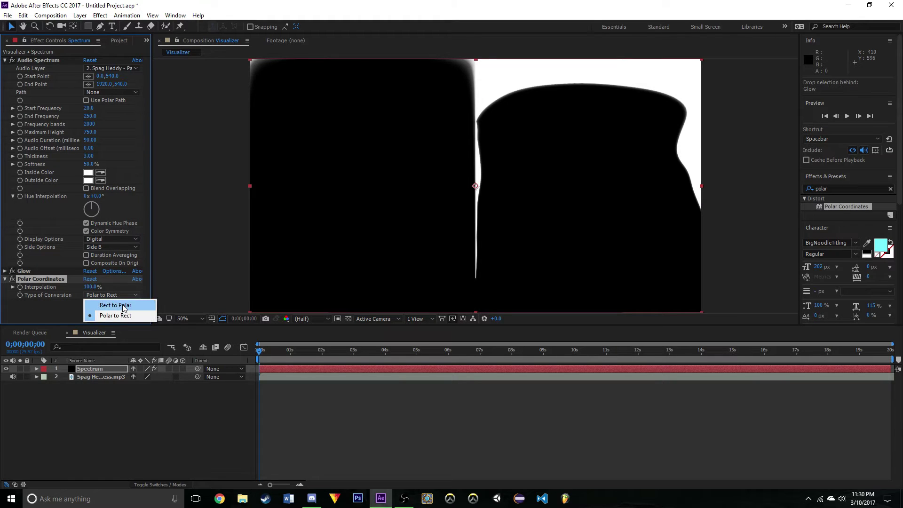
{"action": "left_click", "coordinate": [113, 304]}
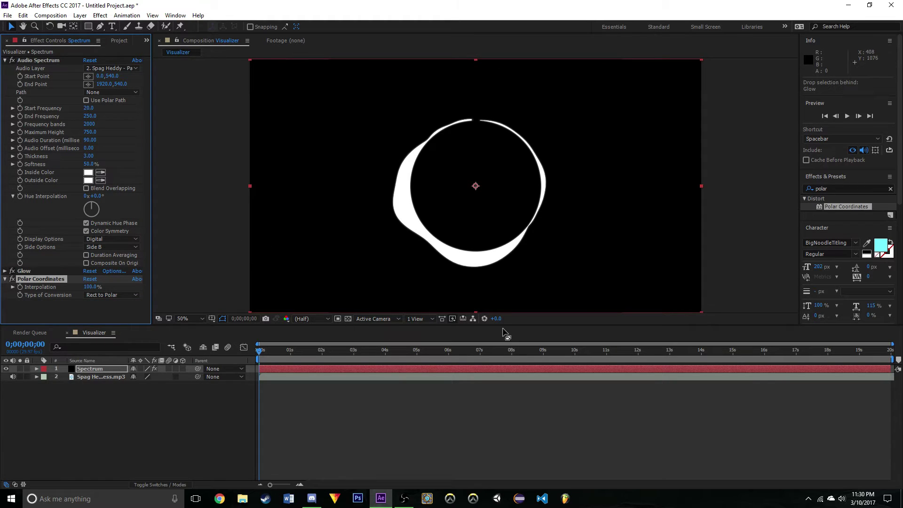
Start a new solid layer from the timeline and name it Circle.
{"action": "right_click", "coordinate": [207, 414]}
{"action": "mouse_move", "coordinate": [287, 331]}
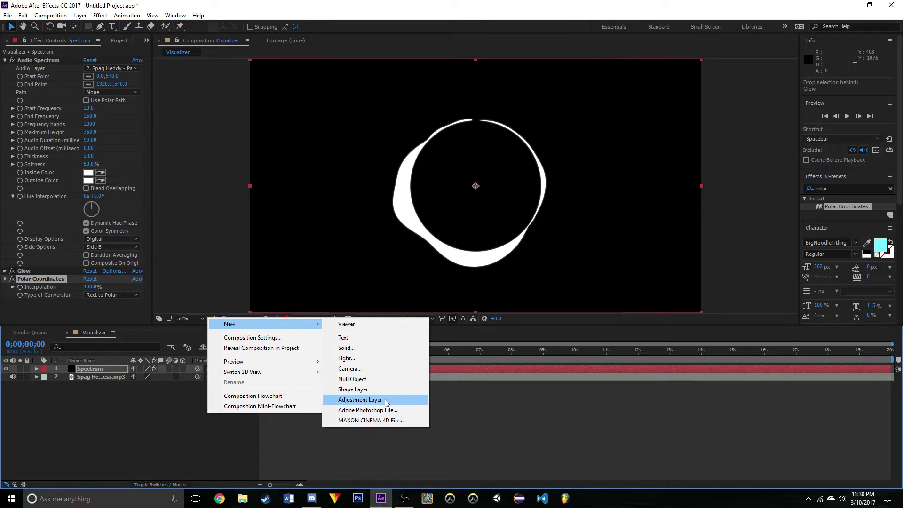
{"action": "left_click", "coordinate": [370, 349]}
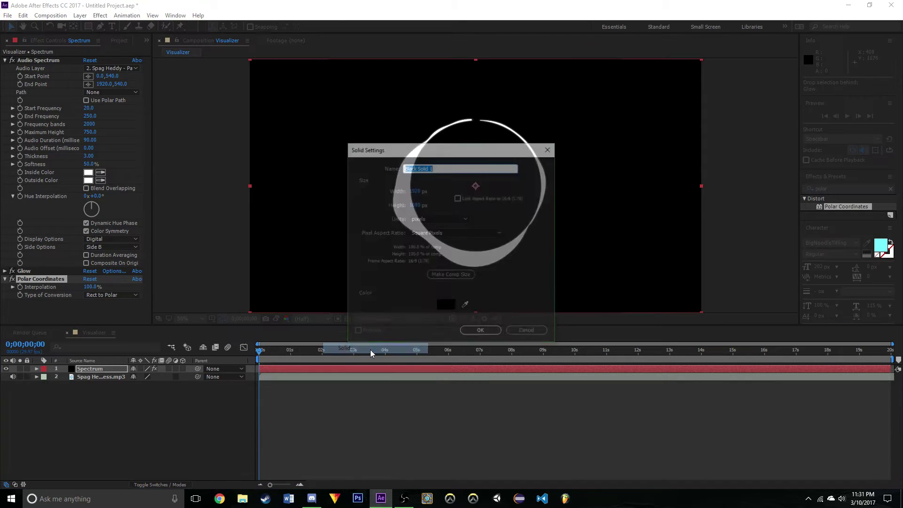
{"action": "key", "text": "BackSpace"}
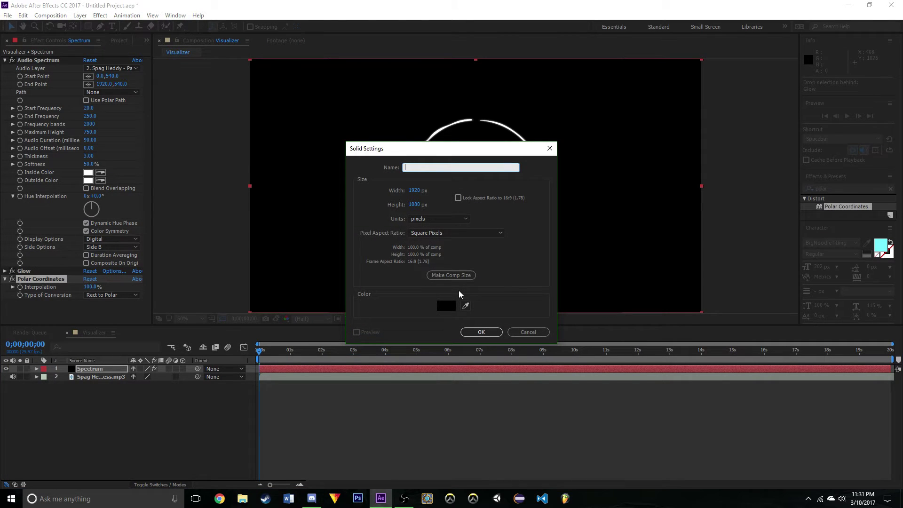
{"action": "type", "text": "Circle"}
Create the Circle solid, apply the Circle effect and enlarge its radius to about 284.
{"action": "left_click", "coordinate": [490, 332]}
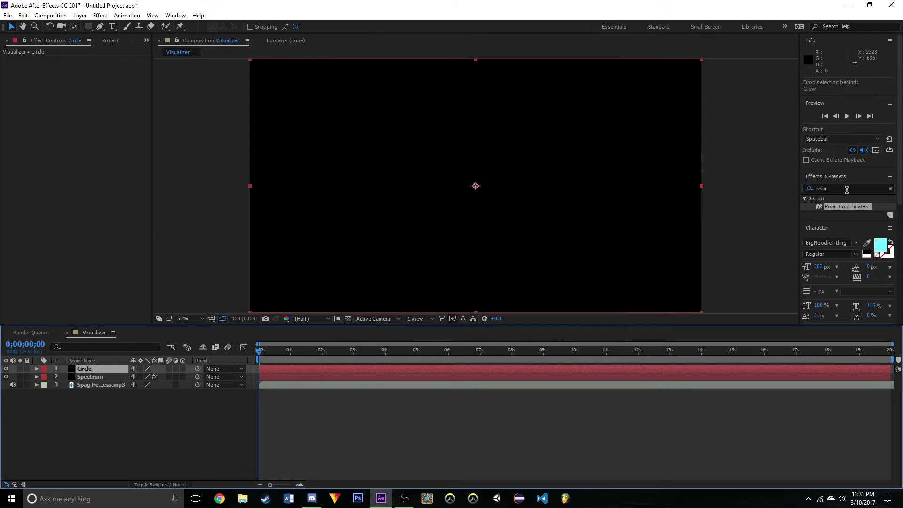
{"action": "left_click", "coordinate": [828, 188]}
{"action": "type", "text": "circle"}
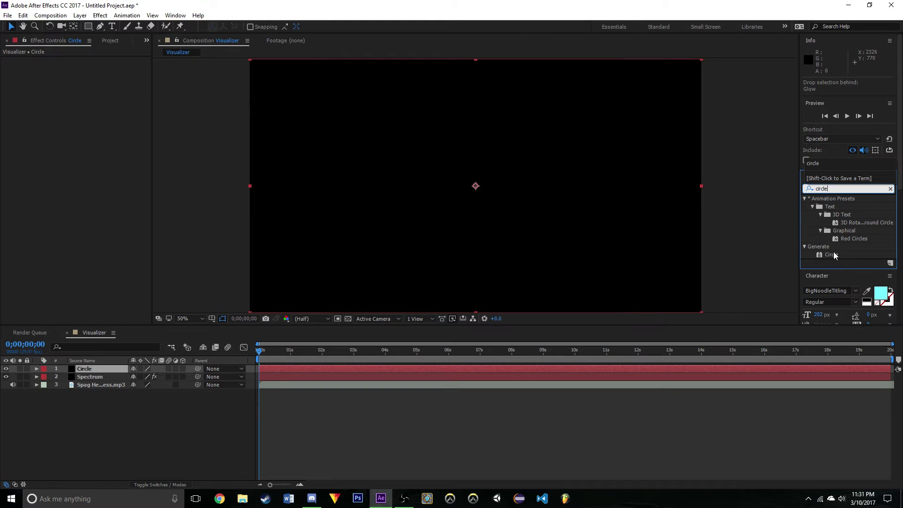
{"action": "left_click_drag", "start_coordinate": [831, 255], "coordinate": [102, 368]}
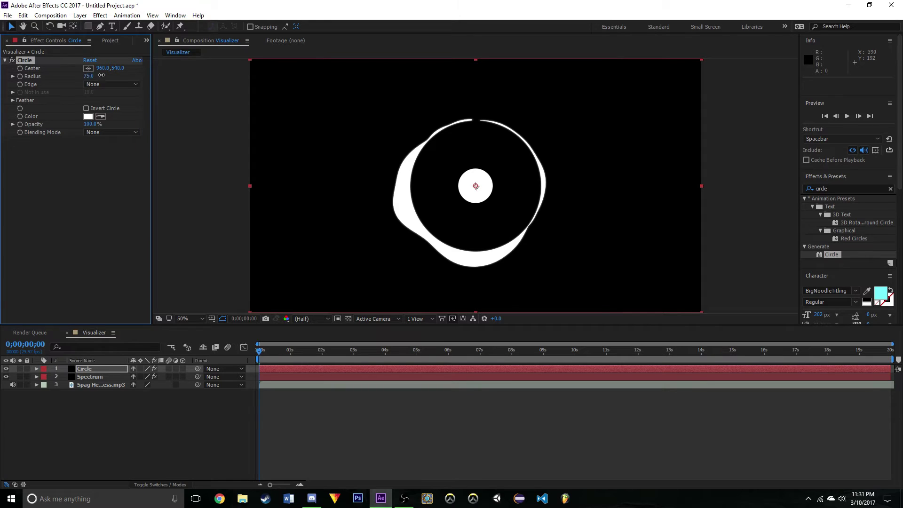
{"action": "left_click_drag", "start_coordinate": [101, 76], "coordinate": [205, 88]}
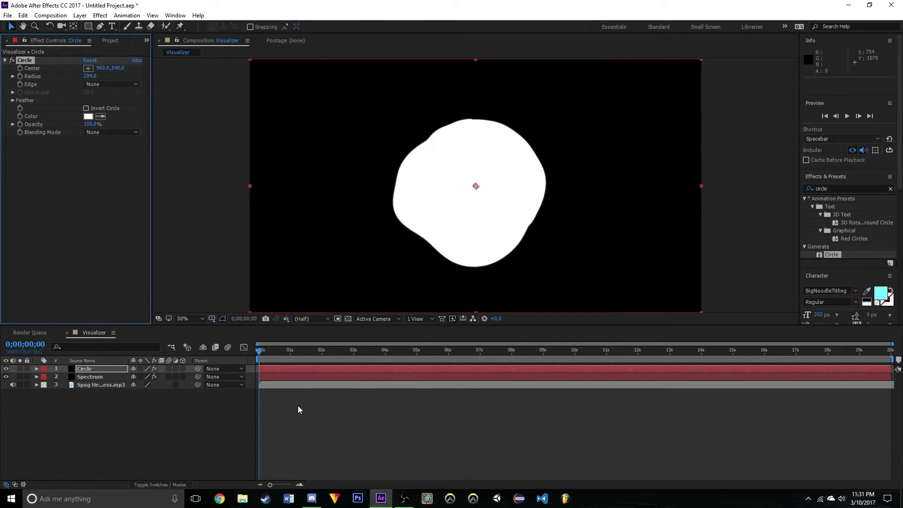
{"action": "mouse_move", "coordinate": [260, 357]}
{"action": "left_mouse_down"}
{"action": "mouse_move", "coordinate": [274, 357]}
{"action": "mouse_move", "coordinate": [248, 355]}
{"action": "mouse_move", "coordinate": [302, 351]}
{"action": "mouse_move", "coordinate": [264, 354]}
{"action": "left_mouse_up"}
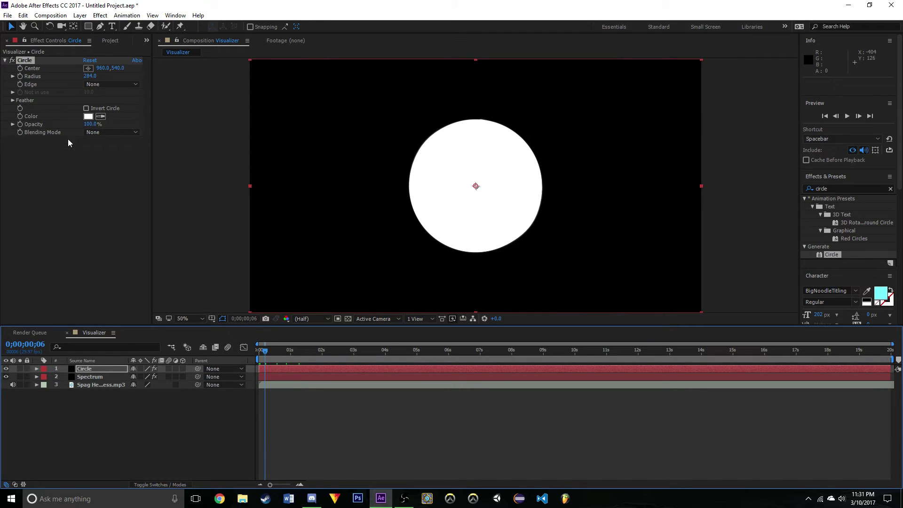
Remove the accidentally duplicated Circle 2 effect from the Circle layer.
{"action": "key", "text": "ctrl+d"}
{"action": "left_click", "coordinate": [102, 371]}
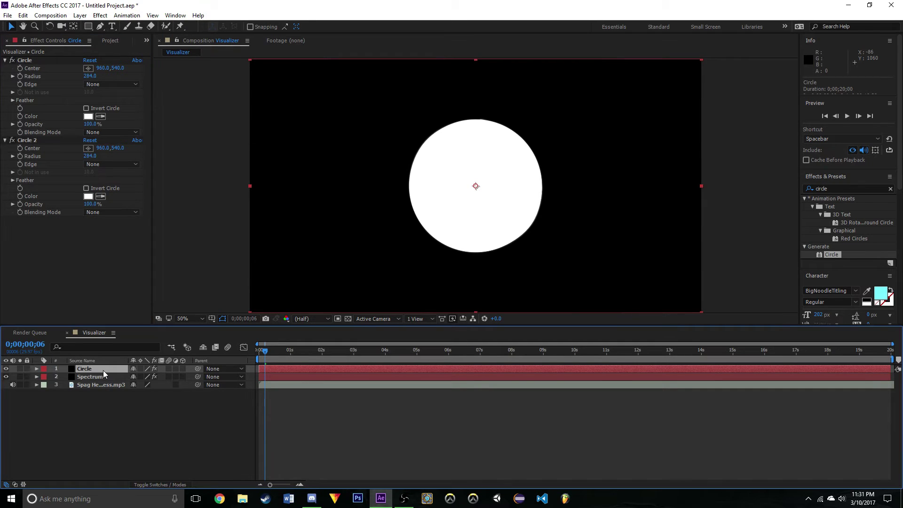
{"action": "left_click", "coordinate": [51, 138]}
{"action": "key", "text": "Delete"}
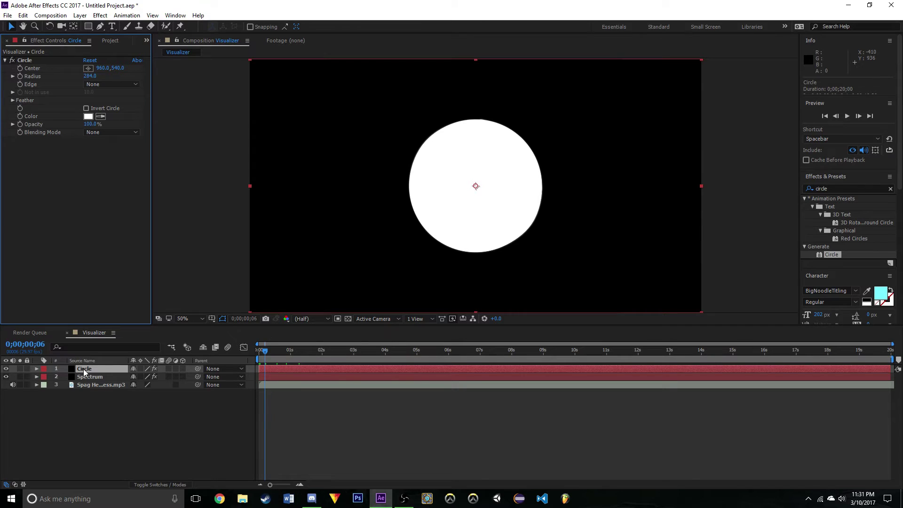
Duplicate the Circle layer and set the copy's circle colour to black (000000).
{"action": "left_click", "coordinate": [101, 369]}
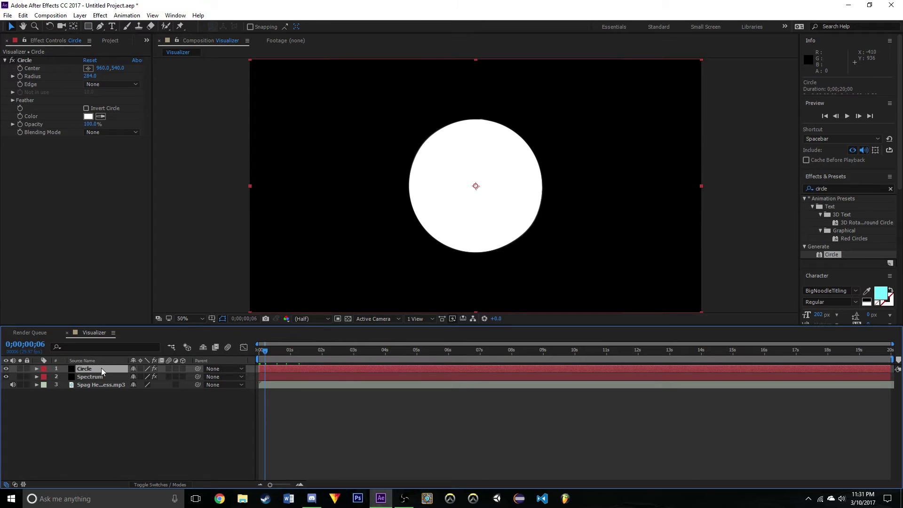
{"action": "key", "text": "ctrl+d"}
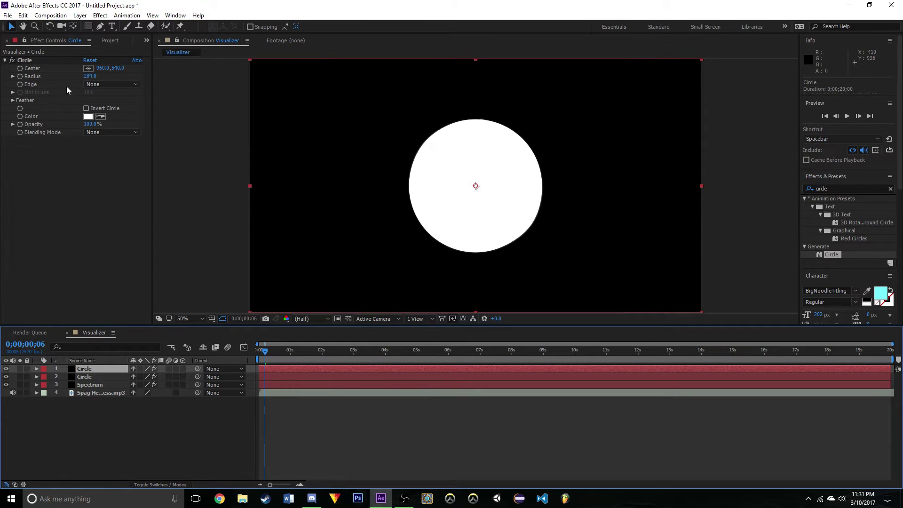
{"action": "left_click", "coordinate": [88, 116]}
{"action": "type", "text": "000000"}
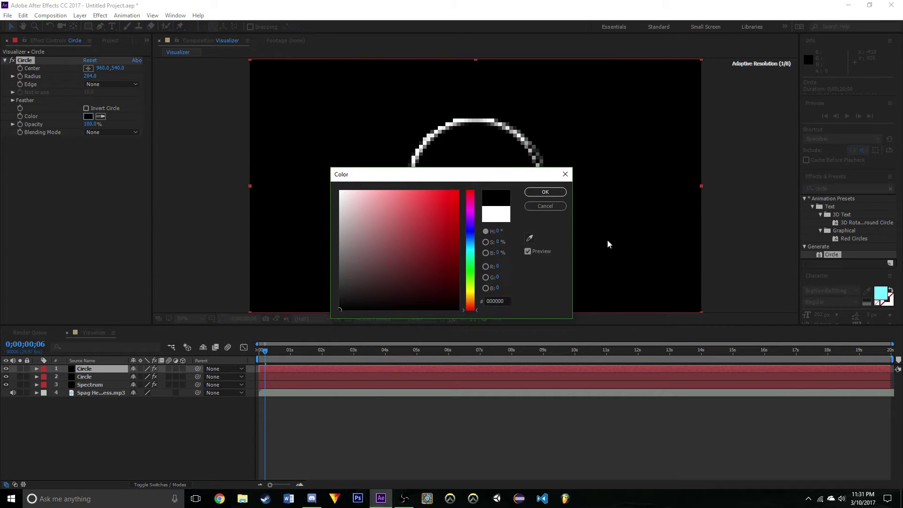
{"action": "left_click", "coordinate": [545, 192]}
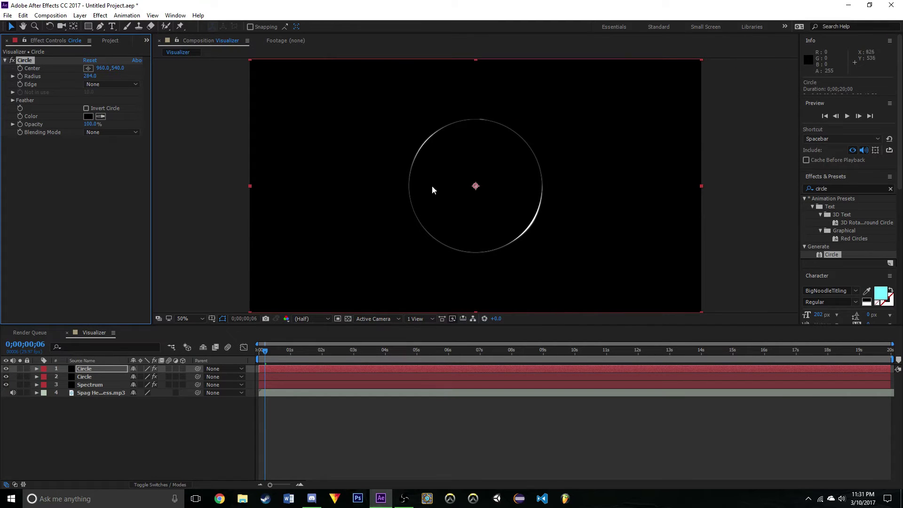
Set the black circle's Radius to 264, hollowing the white disc into a ring.
{"action": "left_click", "coordinate": [90, 76]}
{"action": "type", "text": "275"}
{"action": "key", "text": "BackSpace"}
{"action": "type", "text": "4"}
{"action": "left_click", "coordinate": [123, 177]}
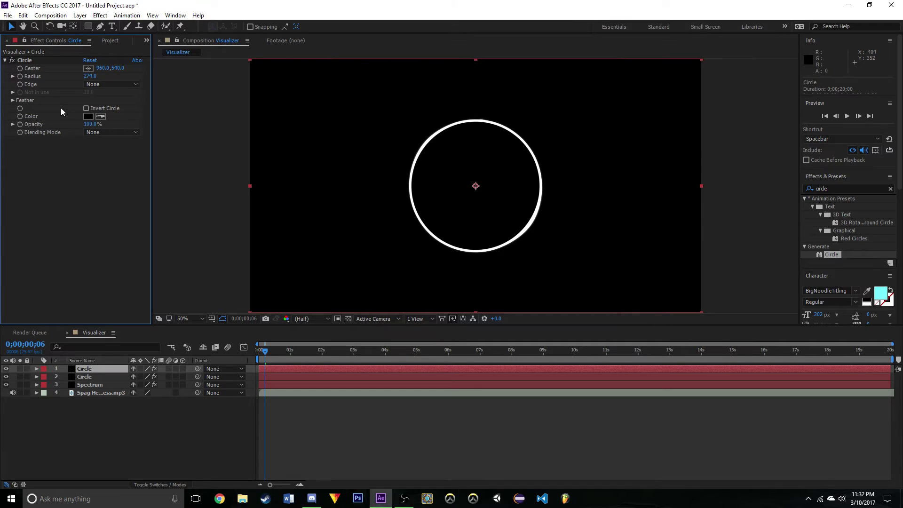
{"action": "left_click", "coordinate": [90, 76]}
{"action": "key", "text": "BackSpace"}
{"action": "type", "text": "264"}
{"action": "left_click", "coordinate": [101, 190]}
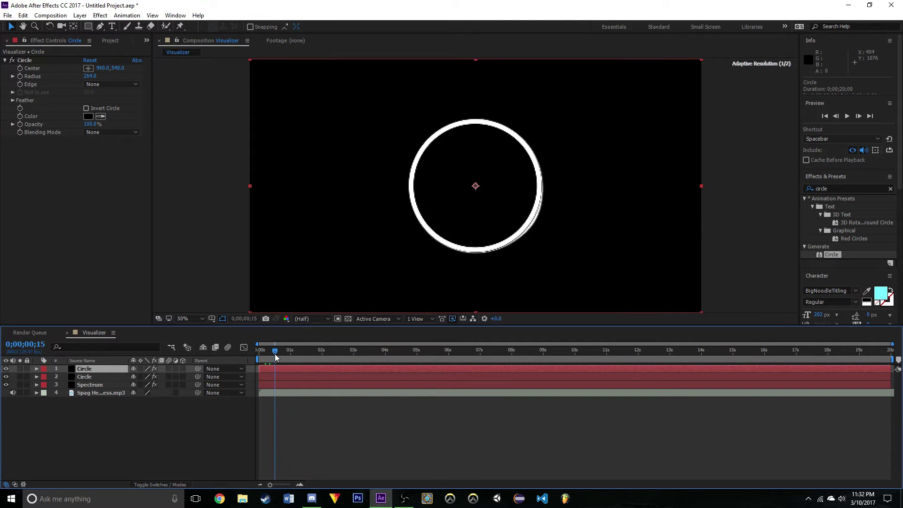
{"action": "left_click_drag", "start_coordinate": [275, 353], "coordinate": [298, 353]}
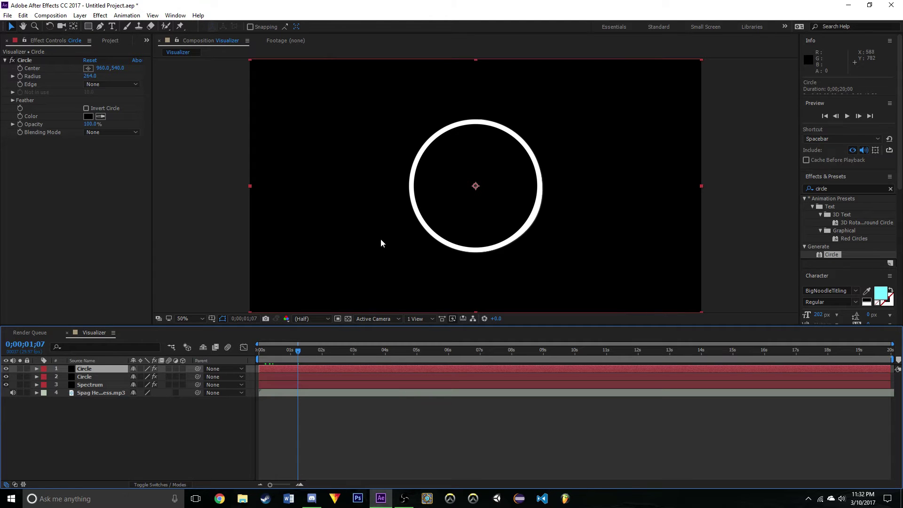
{"action": "left_click", "coordinate": [107, 41]}
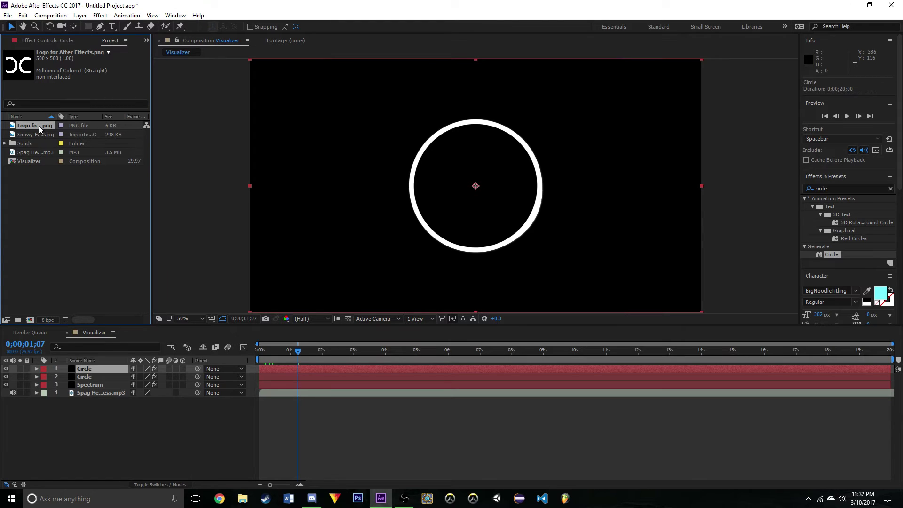
Add Logo for After Effects.png as the top layer and scale it to 90%.
{"action": "left_click_drag", "start_coordinate": [39, 126], "coordinate": [118, 369]}
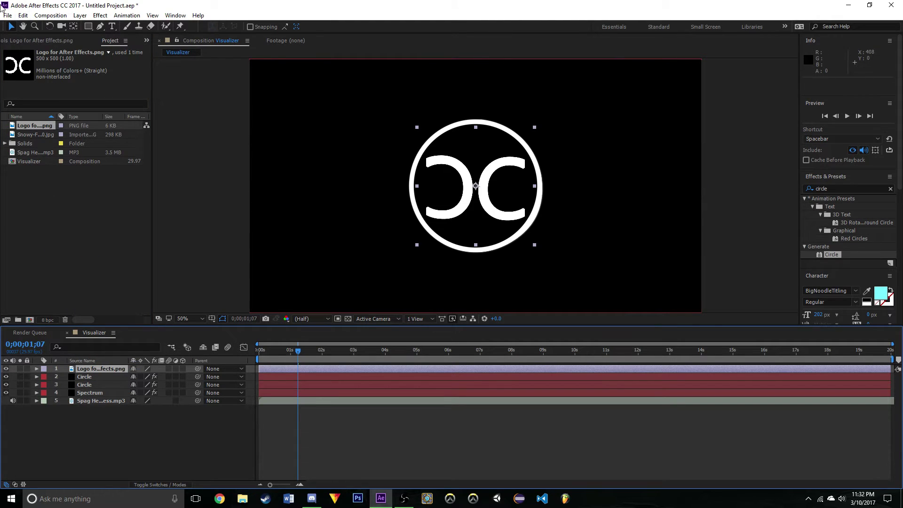
{"action": "left_click", "coordinate": [37, 369]}
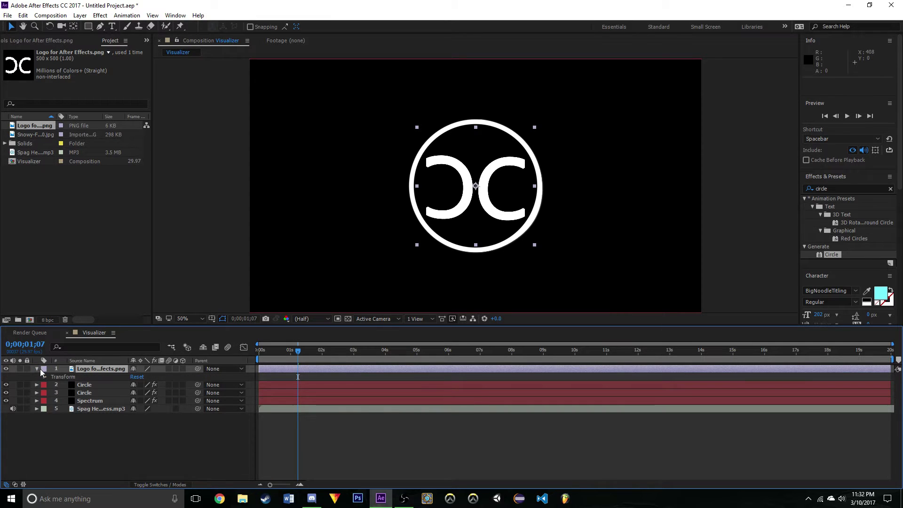
{"action": "left_click", "coordinate": [45, 376]}
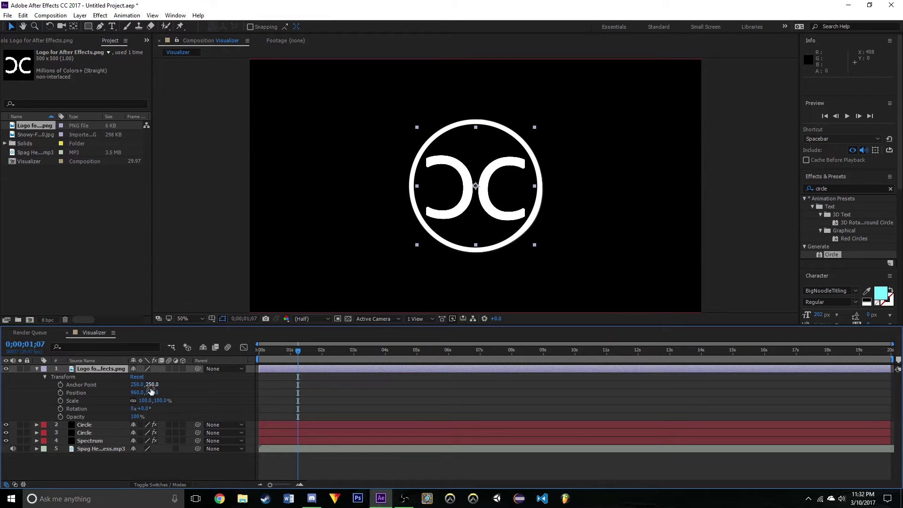
{"action": "left_click", "coordinate": [145, 400]}
{"action": "type", "text": "90"}
{"action": "key", "text": "Return"}
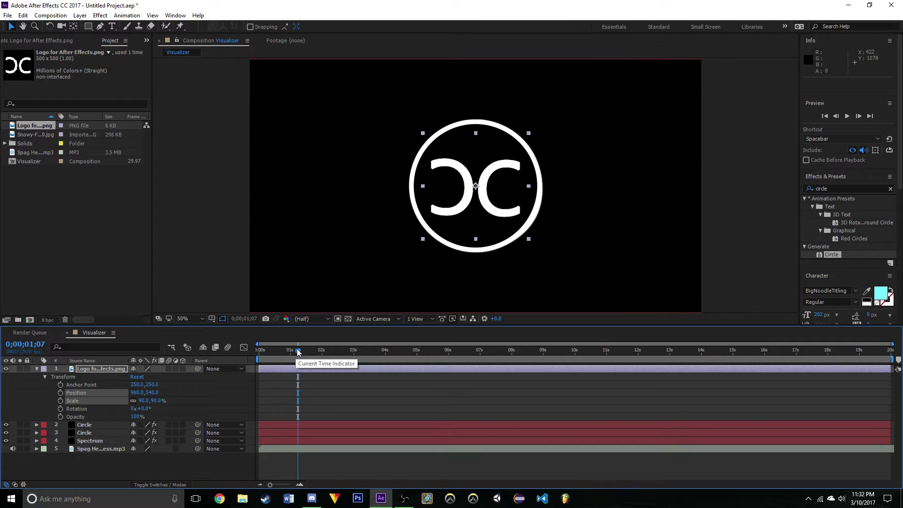
{"action": "left_click_drag", "start_coordinate": [301, 351], "coordinate": [259, 350]}
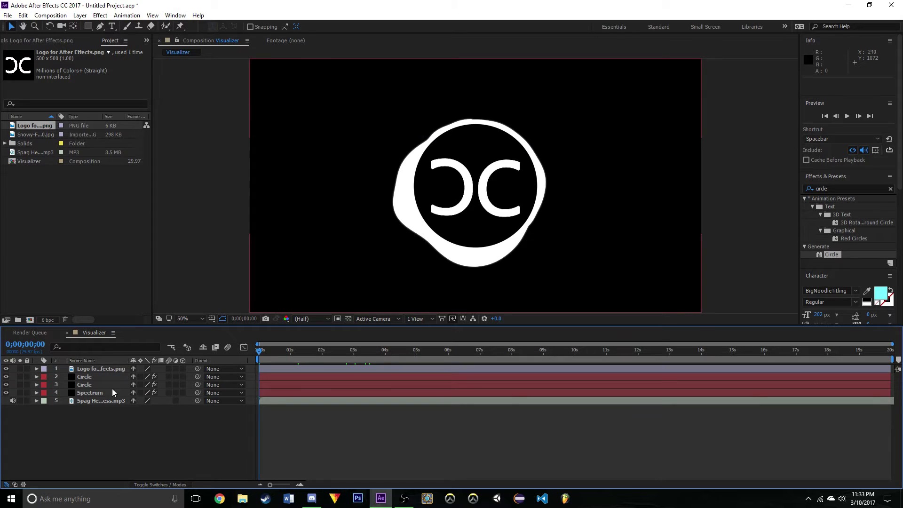
Apply the Mirror effect to the Spectrum layer with Reflection Center 960,540.
{"action": "left_click", "coordinate": [87, 394]}
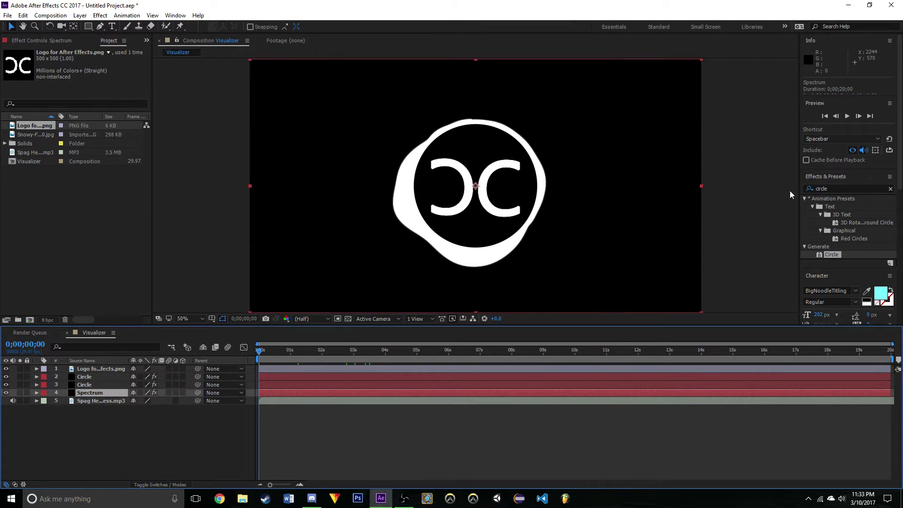
{"action": "left_click", "coordinate": [840, 189]}
{"action": "type", "text": "mirror"}
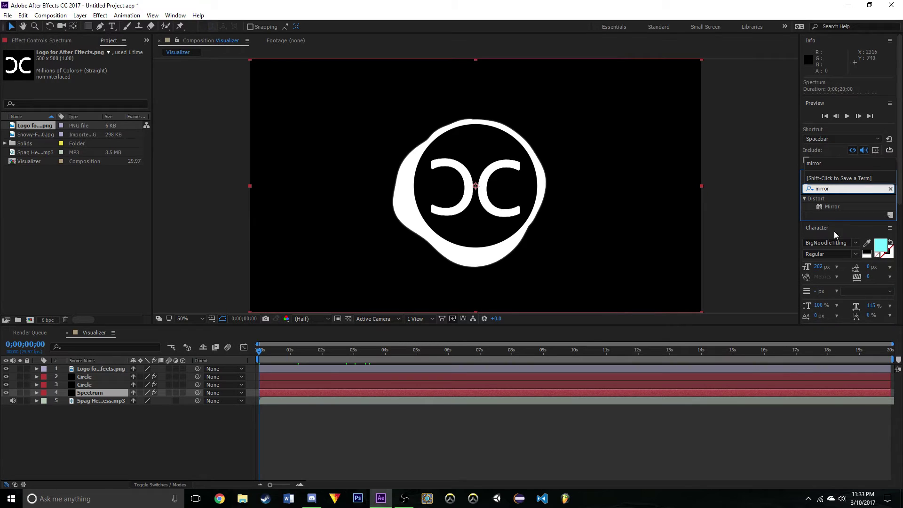
{"action": "left_click_drag", "start_coordinate": [860, 204], "coordinate": [94, 393]}
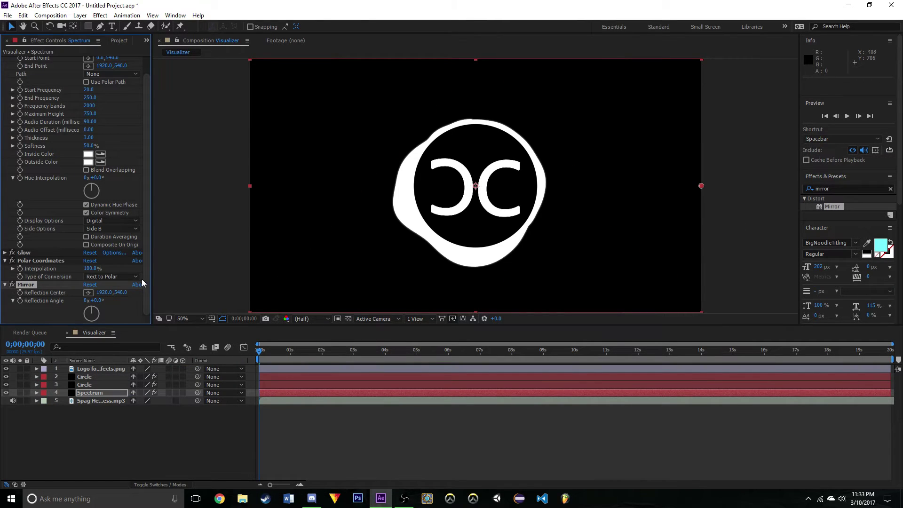
{"action": "left_click", "coordinate": [103, 292]}
{"action": "type", "text": "960"}
{"action": "key", "text": "Return"}
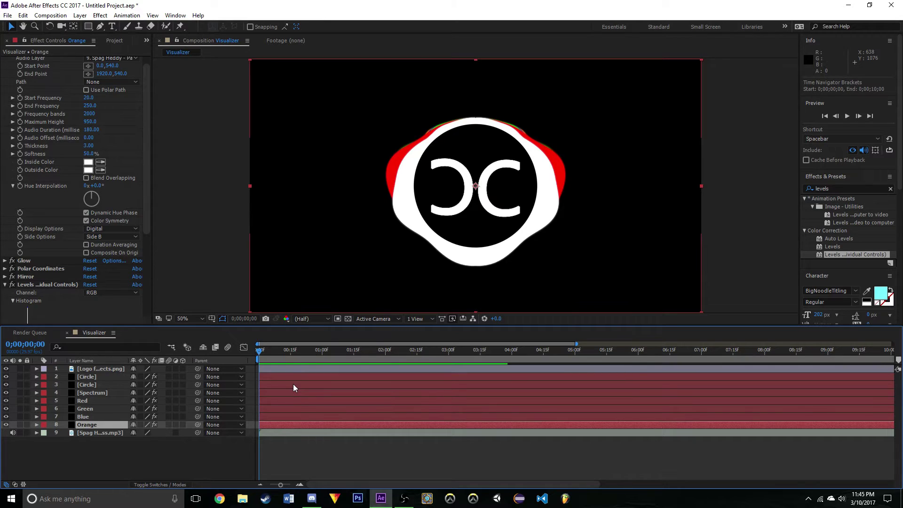
Scrub through the coloured spectrum copies and select the Red layer.
{"action": "left_click_drag", "start_coordinate": [262, 359], "coordinate": [249, 416]}
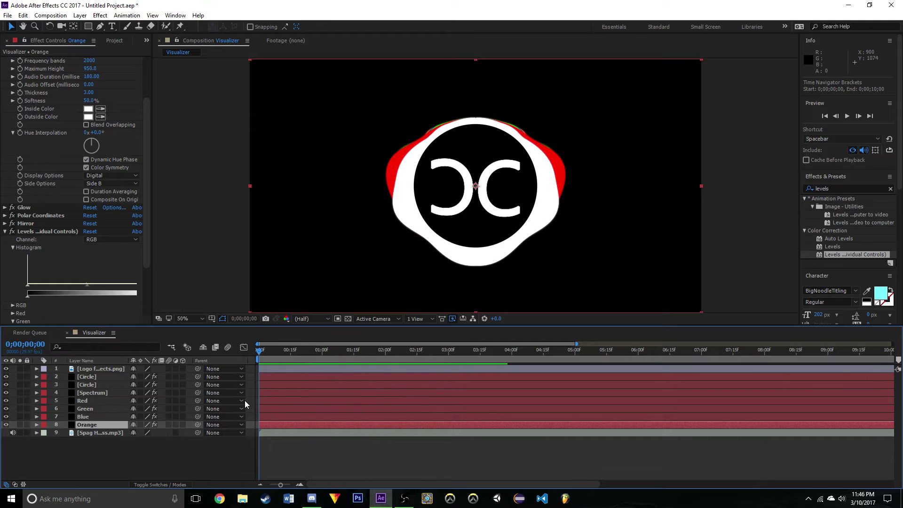
{"action": "left_click", "coordinate": [102, 400]}
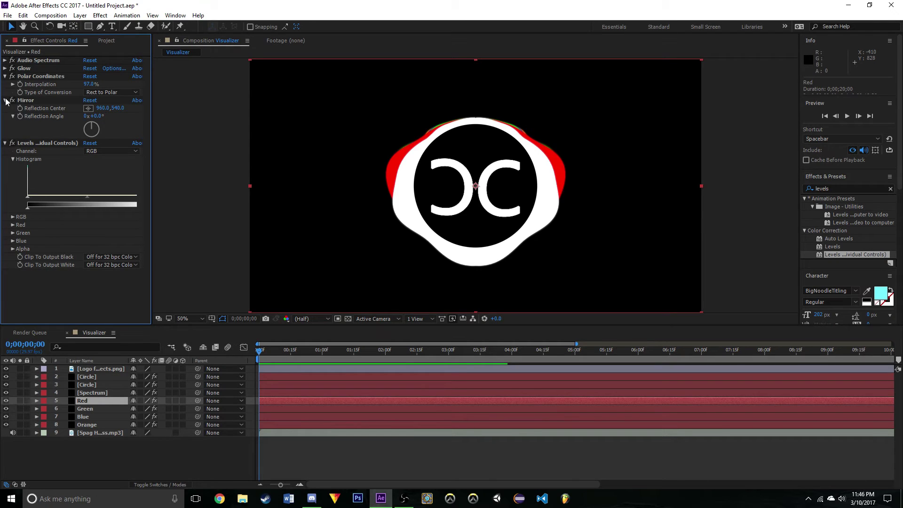
{"action": "left_click", "coordinate": [5, 77]}
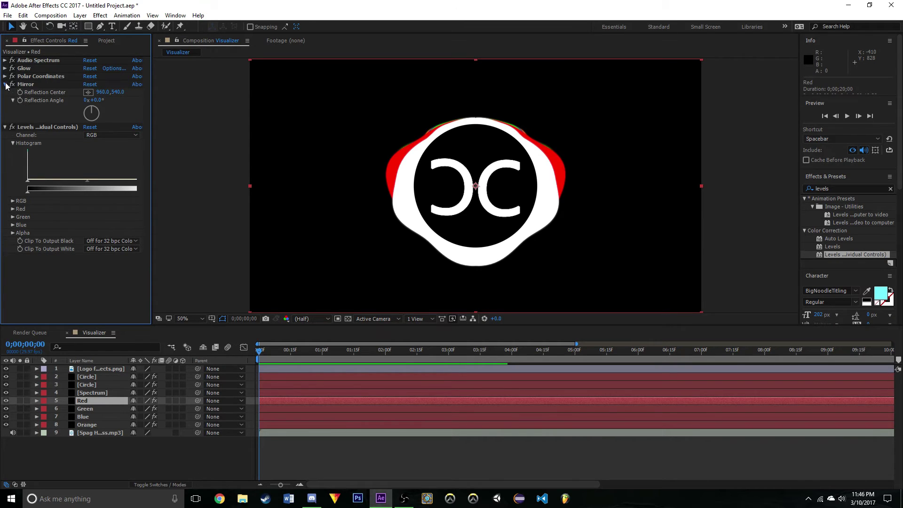
{"action": "left_click", "coordinate": [5, 84]}
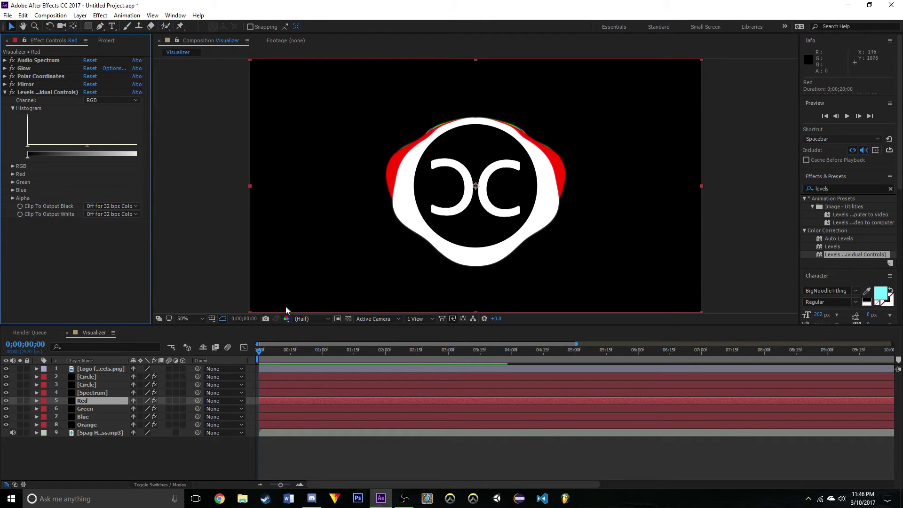
{"action": "left_click", "coordinate": [5, 60]}
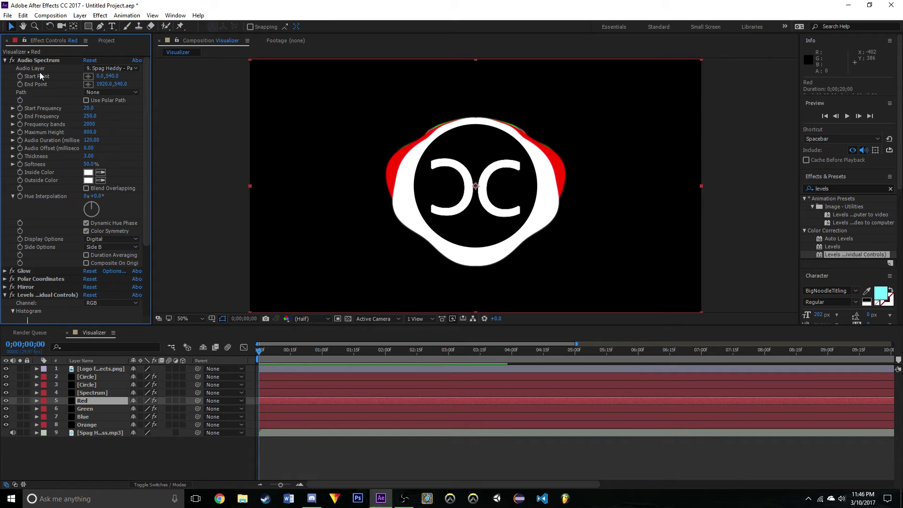
{"action": "left_click", "coordinate": [6, 61]}
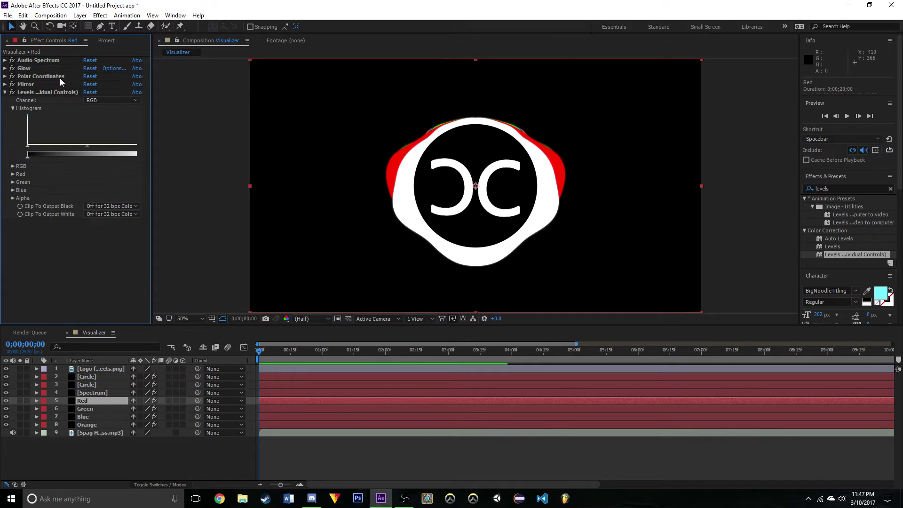
{"action": "left_click", "coordinate": [6, 93]}
{"action": "left_click", "coordinate": [98, 425]}
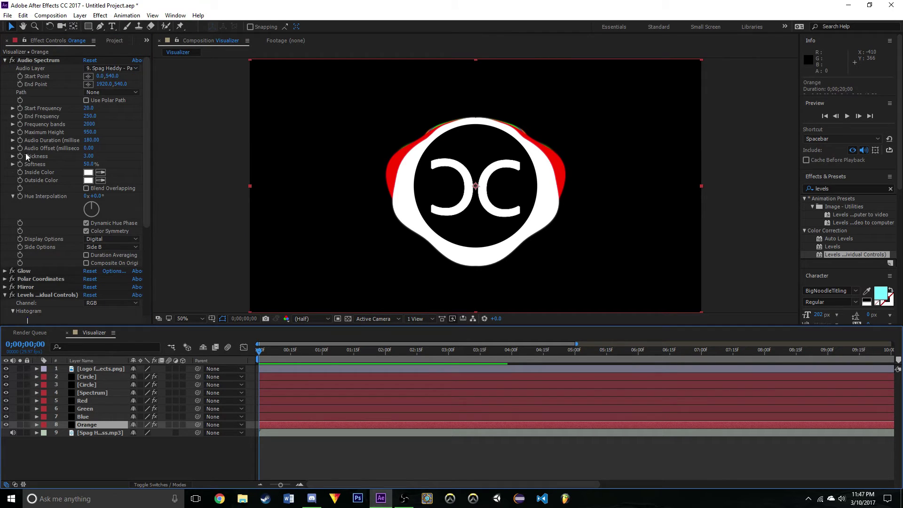
{"action": "scroll", "coordinate": [25, 292], "scroll_direction": "down", "scroll_amount": 5}
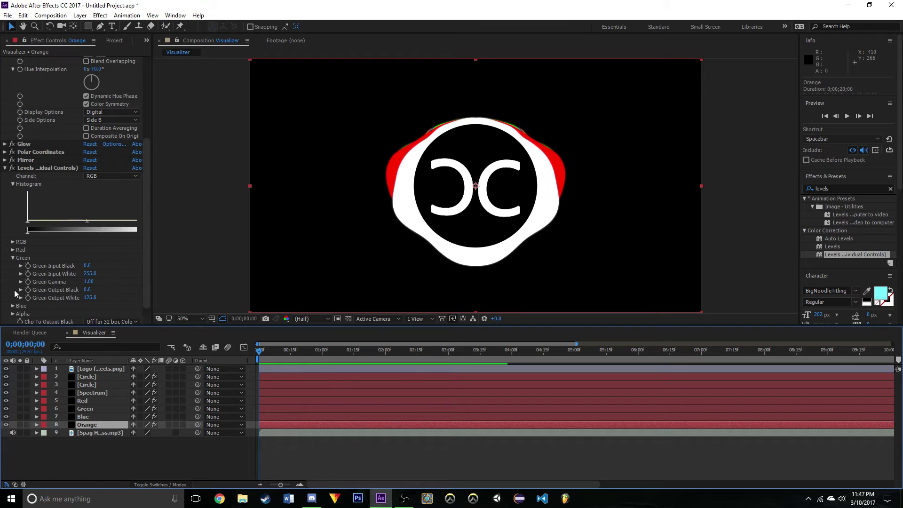
{"action": "scroll", "coordinate": [14, 290], "scroll_direction": "down", "scroll_amount": 1}
{"action": "left_click", "coordinate": [13, 239]}
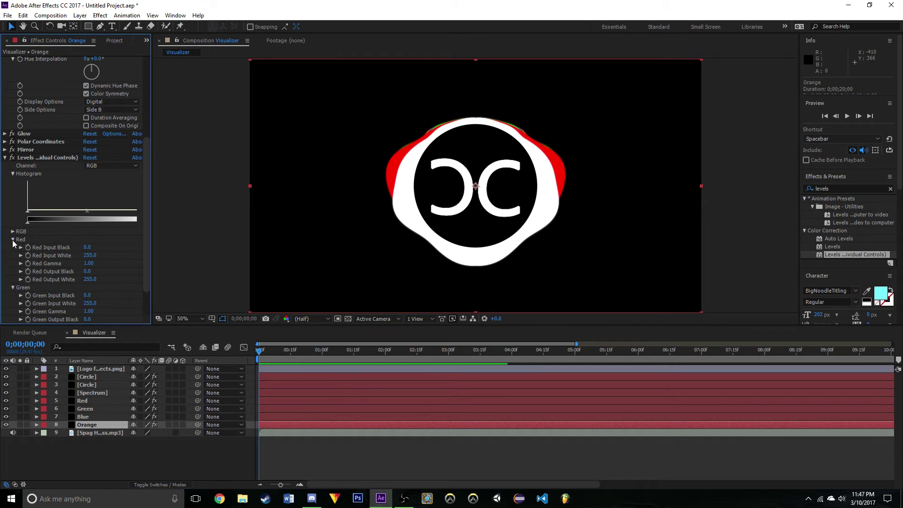
{"action": "left_click", "coordinate": [12, 239]}
{"action": "left_click", "coordinate": [13, 247]}
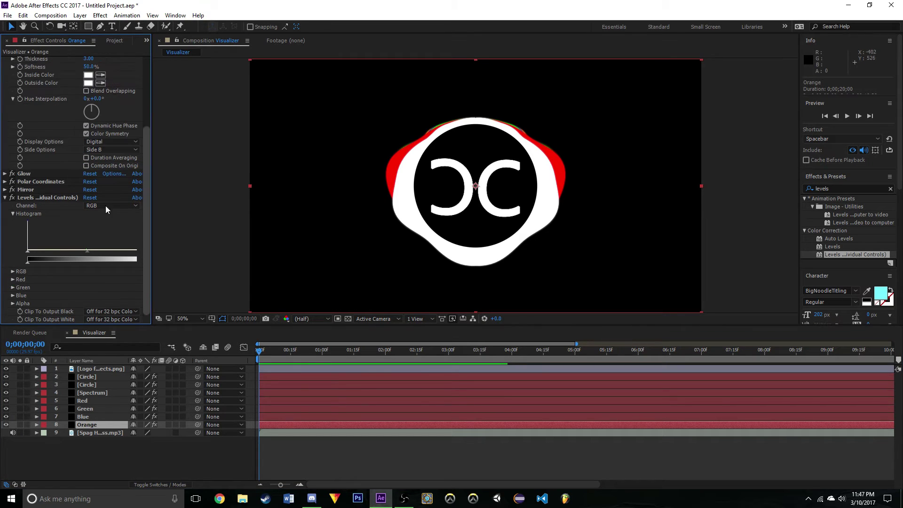
{"action": "left_click", "coordinate": [4, 198]}
{"action": "left_click", "coordinate": [5, 60]}
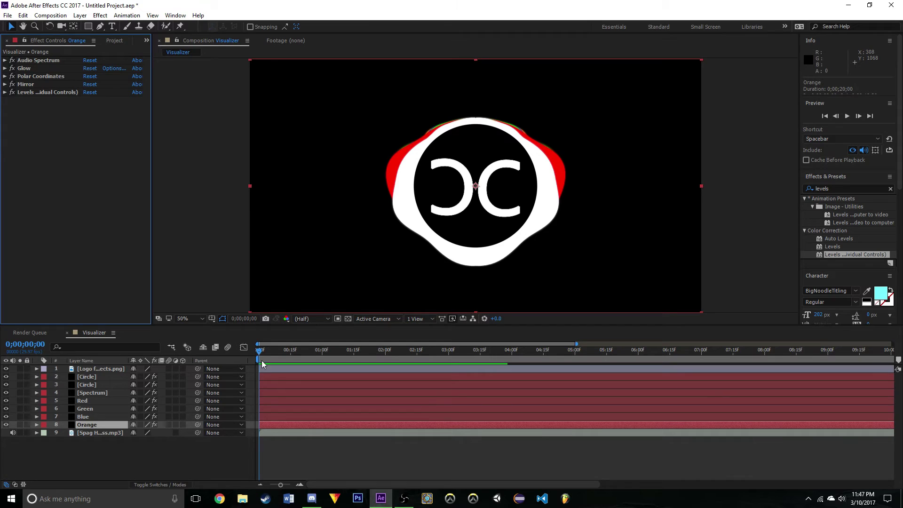
{"action": "mouse_move", "coordinate": [261, 361]}
{"action": "left_mouse_down"}
{"action": "mouse_move", "coordinate": [419, 372]}
{"action": "mouse_move", "coordinate": [247, 368]}
{"action": "left_mouse_up"}
{"action": "key", "text": "space"}
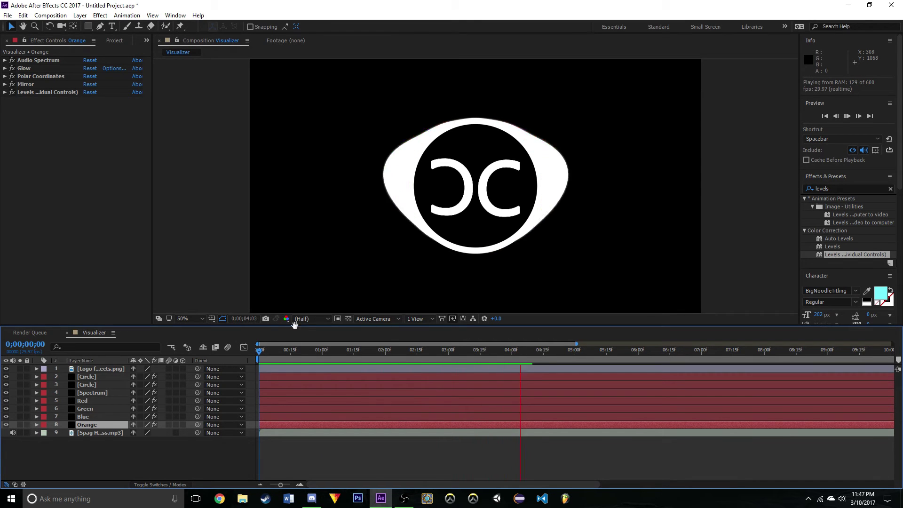
{"action": "key", "text": "space"}
{"action": "left_click_drag", "start_coordinate": [283, 348], "coordinate": [252, 355]}
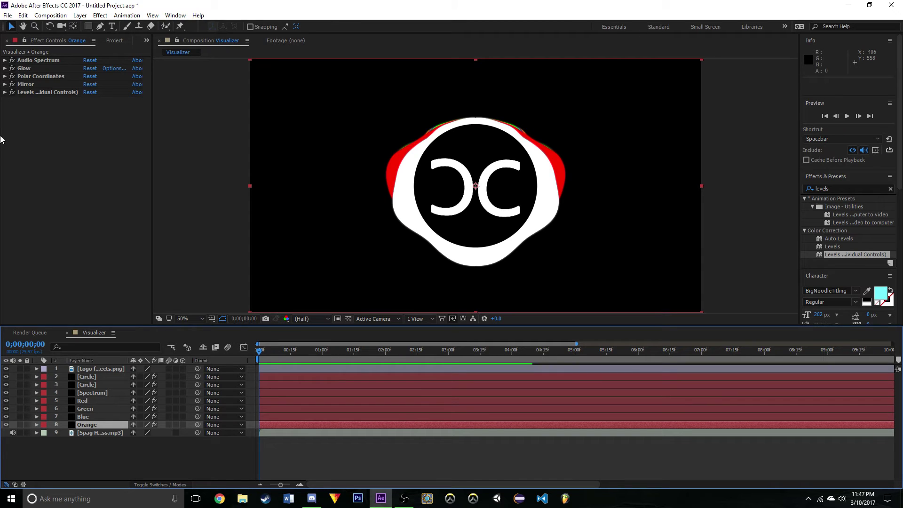
{"action": "left_click", "coordinate": [42, 162]}
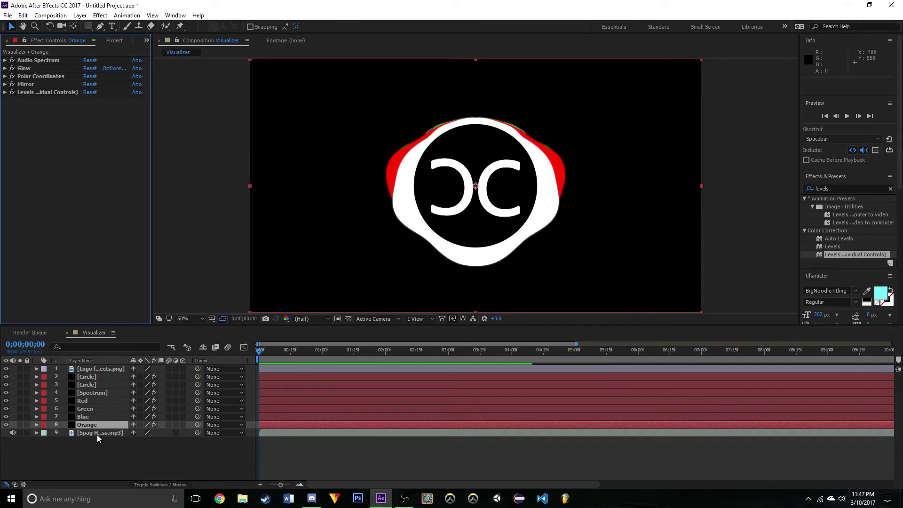
{"action": "left_click_drag", "start_coordinate": [89, 431], "coordinate": [90, 366]}
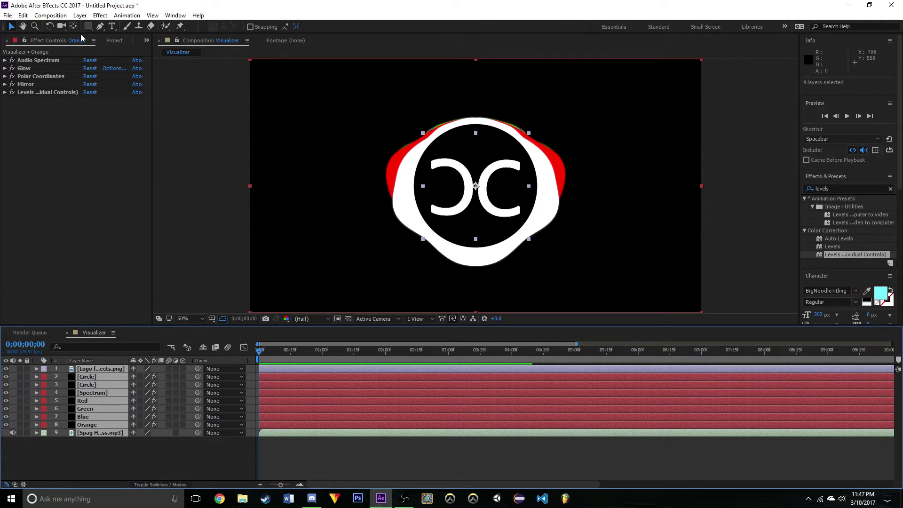
Pre-compose all layers into a nested composition named Visualizer and preview it.
{"action": "left_click", "coordinate": [80, 15]}
{"action": "left_click", "coordinate": [112, 366]}
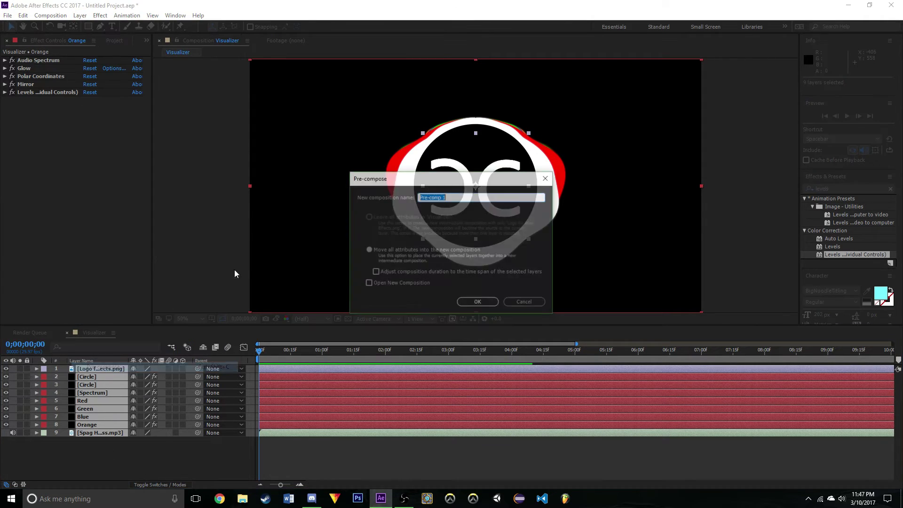
{"action": "key", "text": "BackSpace"}
{"action": "type", "text": "VIsualizer"}
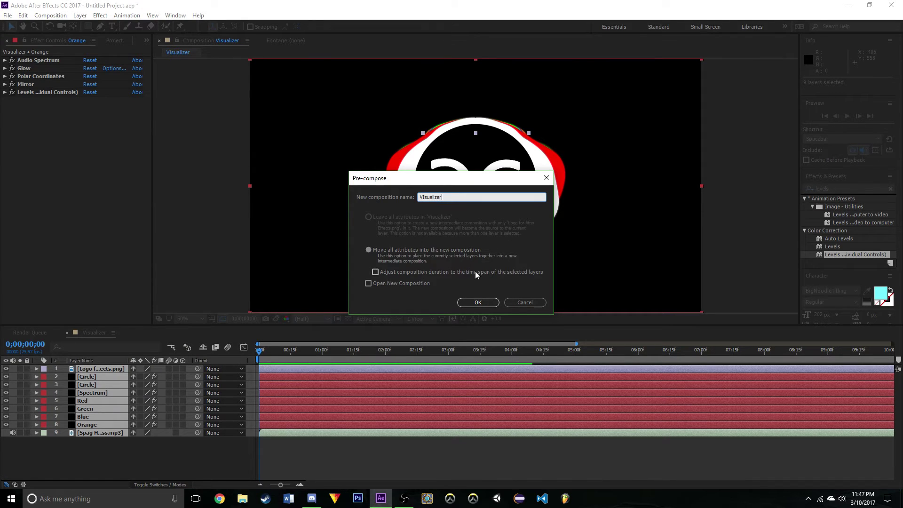
{"action": "key", "text": "BackSpace"}
{"action": "key", "text": "BackSpace"}
{"action": "key", "text": "BackSpace"}
{"action": "key", "text": "BackSpace"}
{"action": "key", "text": "BackSpace"}
{"action": "key", "text": "BackSpace"}
{"action": "key", "text": "BackSpace"}
{"action": "type", "text": "isu"}
{"action": "type", "text": "zer"}
{"action": "left_click", "coordinate": [477, 303]}
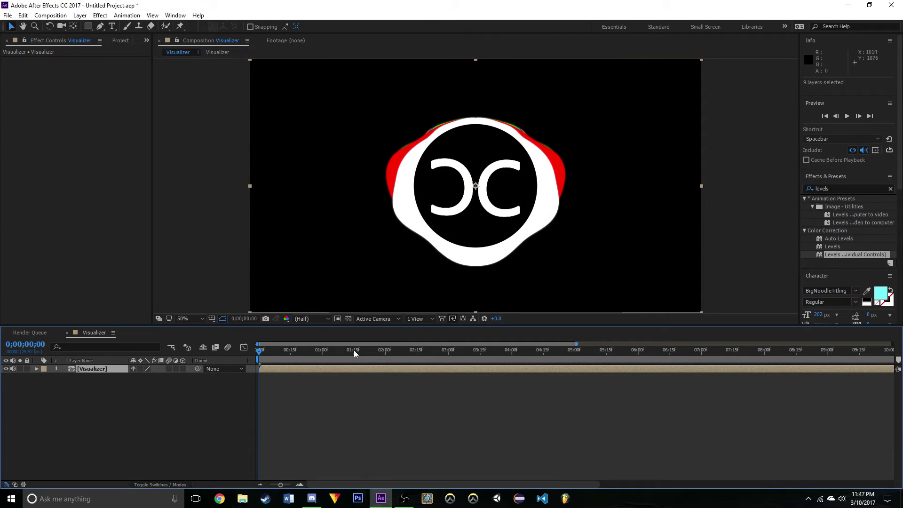
{"action": "left_click_drag", "start_coordinate": [259, 351], "coordinate": [248, 380]}
{"action": "key", "text": "space"}
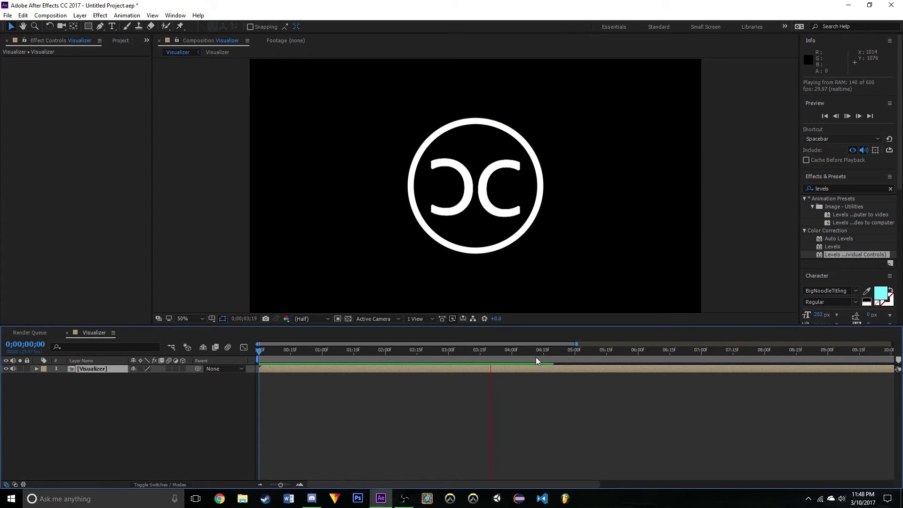
Stop the preview and zoom the timeline out to show all 20 seconds.
{"action": "key", "text": "space"}
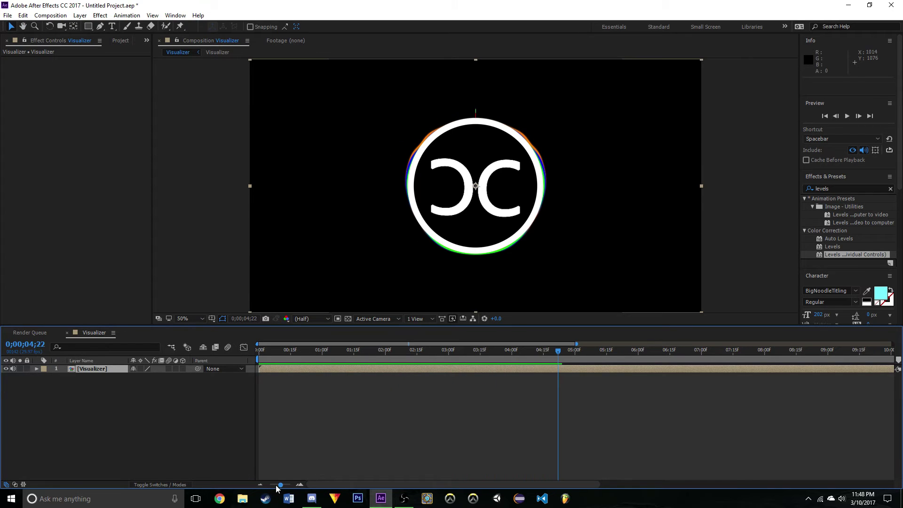
{"action": "left_click", "coordinate": [260, 485]}
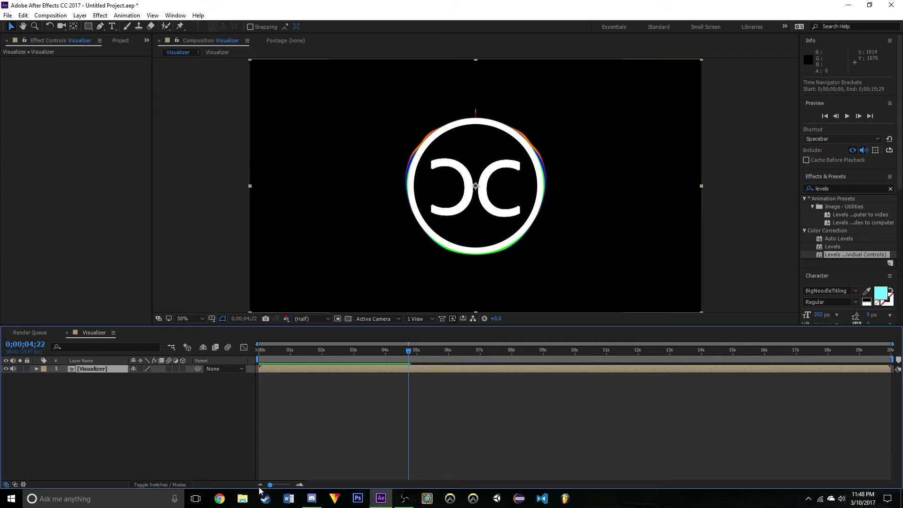
{"action": "left_click_drag", "start_coordinate": [329, 352], "coordinate": [268, 361]}
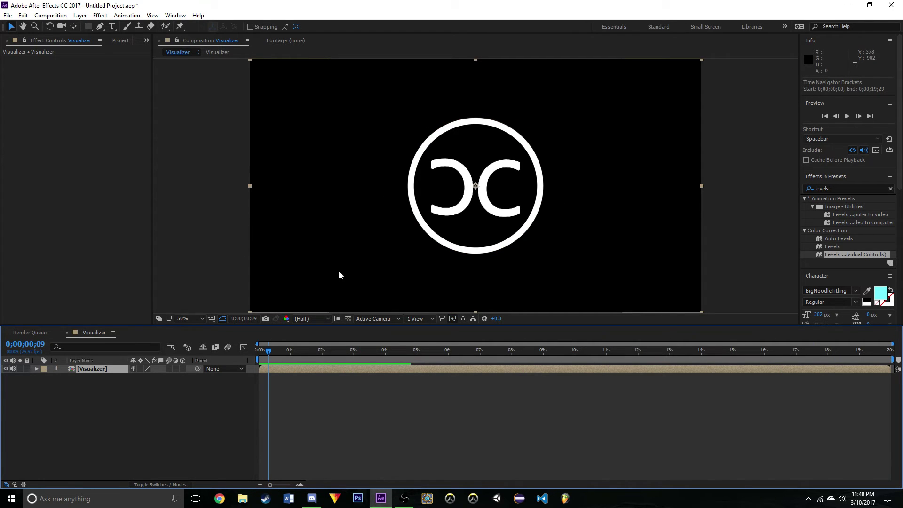
Open the inner and outer Visualizer compositions from the Project panel to tell them apart.
{"action": "left_click", "coordinate": [115, 42]}
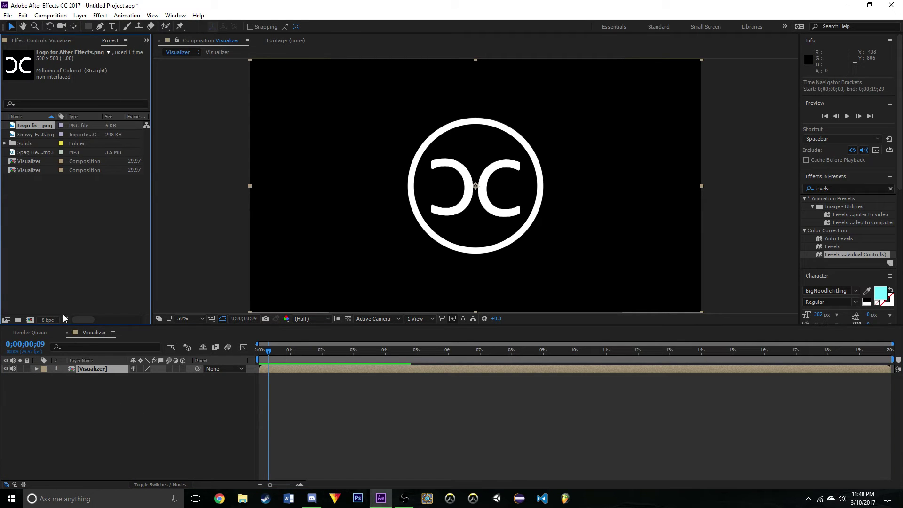
{"action": "double_click", "coordinate": [95, 163]}
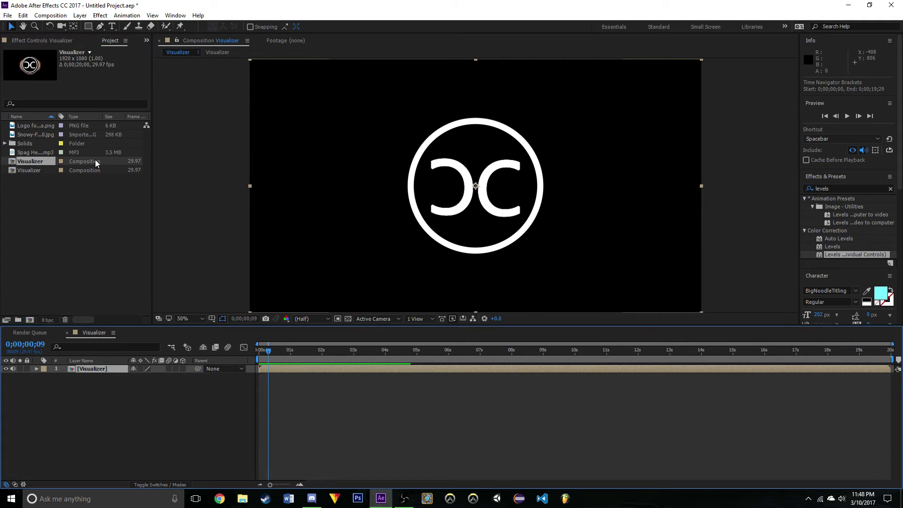
{"action": "left_click", "coordinate": [75, 170]}
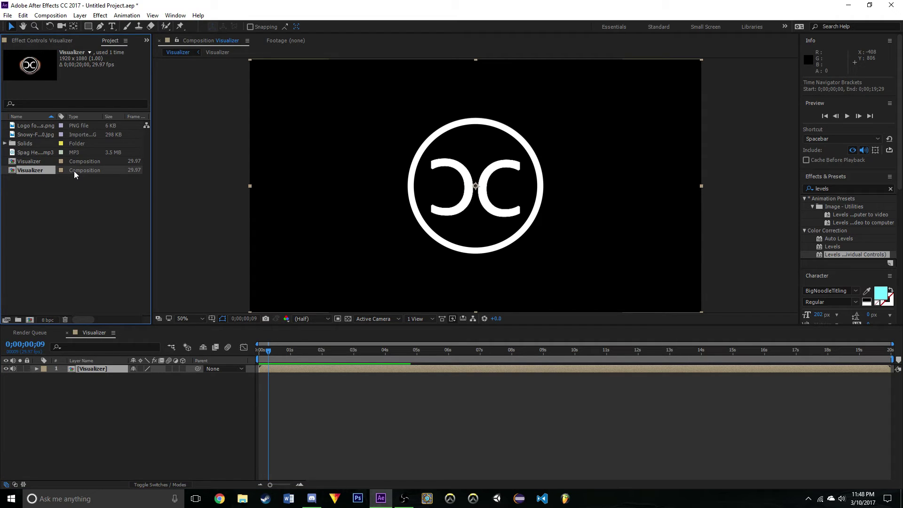
{"action": "left_click", "coordinate": [84, 162]}
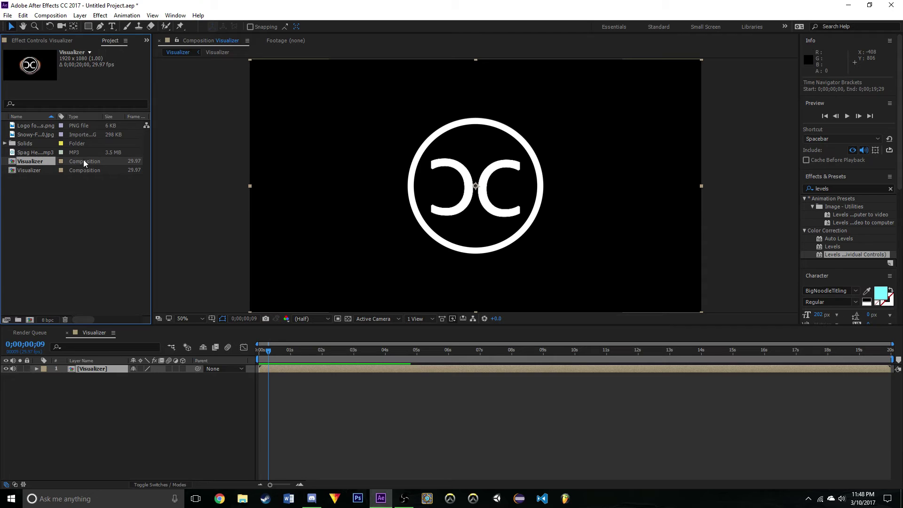
{"action": "double_click", "coordinate": [41, 163]}
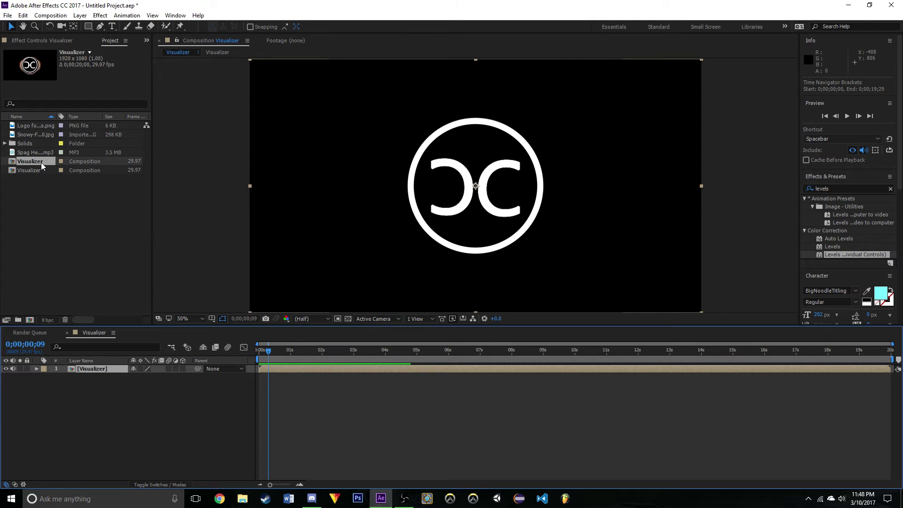
{"action": "double_click", "coordinate": [44, 170]}
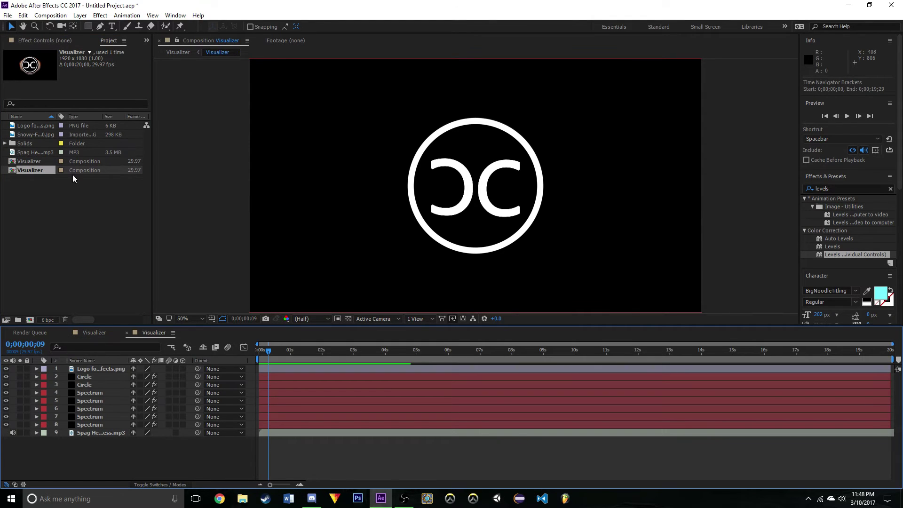
{"action": "left_click", "coordinate": [39, 161]}
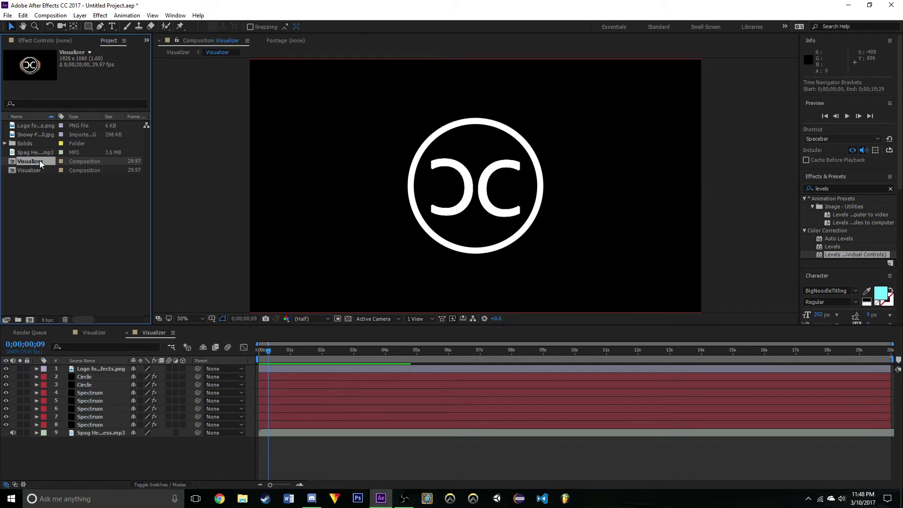
{"action": "double_click", "coordinate": [40, 160]}
Rename the outer Visualizer composition to Final Comp.
{"action": "right_click", "coordinate": [38, 162]}
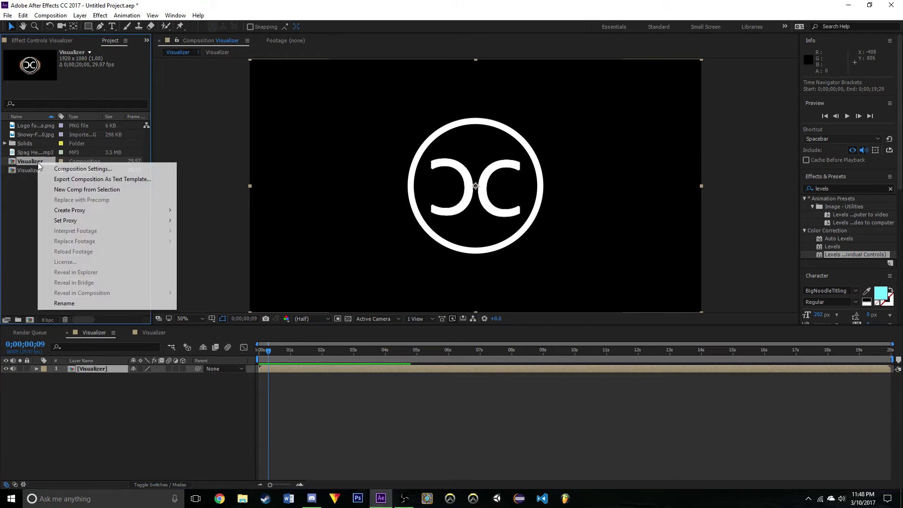
{"action": "left_click", "coordinate": [95, 305]}
{"action": "key", "text": "BackSpace"}
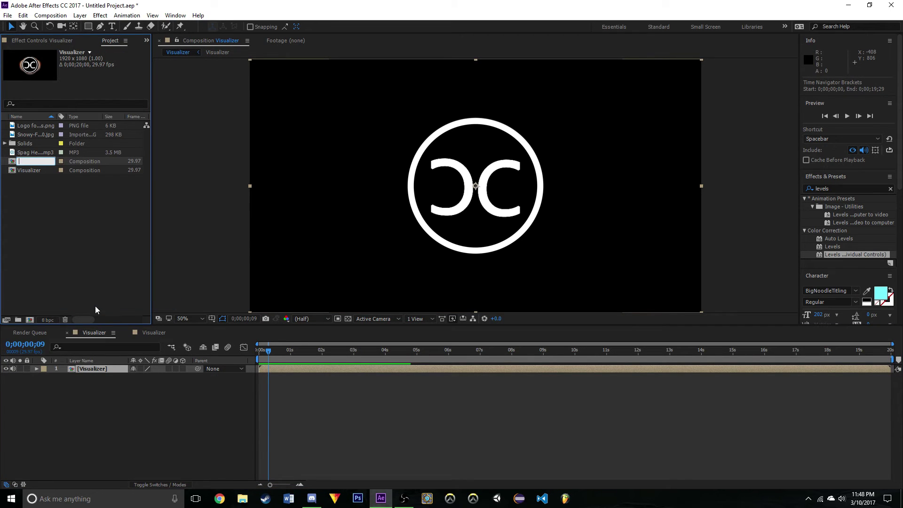
{"action": "type", "text": "Final Comp"}
Confirm the Final Comp name and add a black full-frame solid named Particles.
{"action": "left_click", "coordinate": [90, 220]}
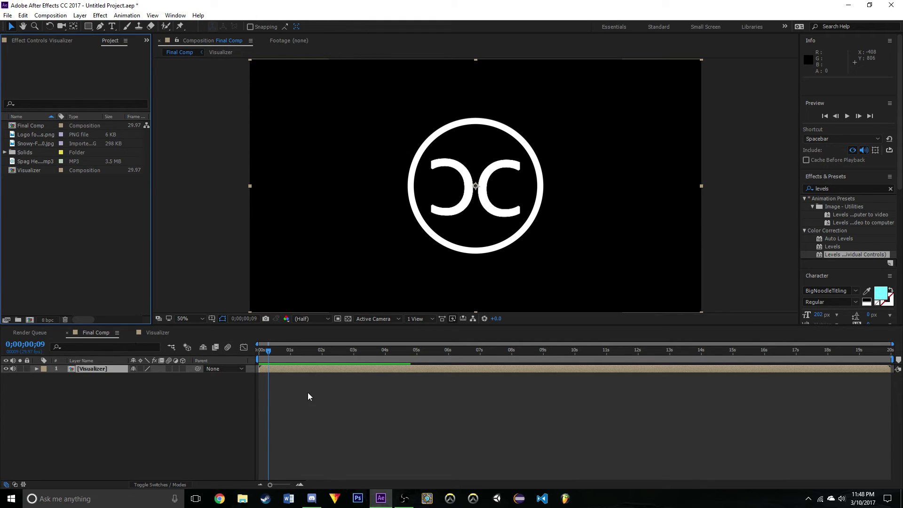
{"action": "left_click_drag", "start_coordinate": [270, 361], "coordinate": [260, 354]}
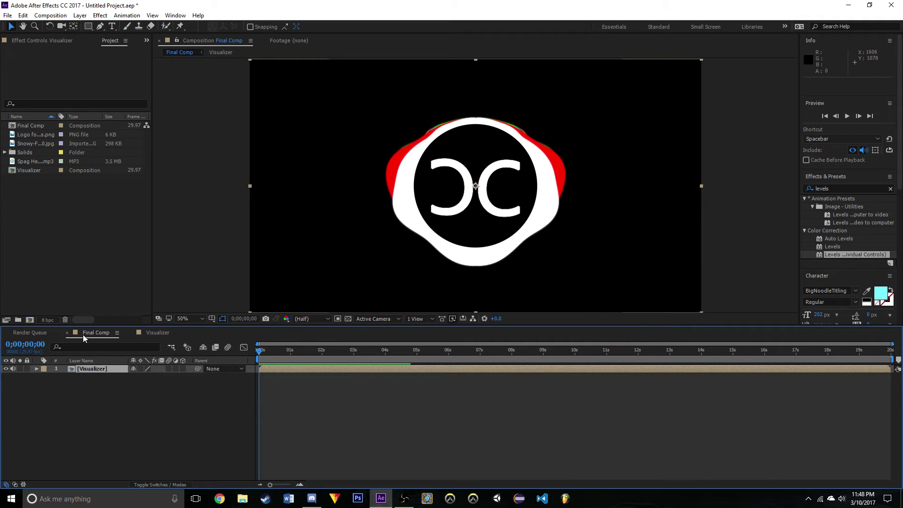
{"action": "right_click", "coordinate": [102, 391]}
{"action": "mouse_move", "coordinate": [156, 398]}
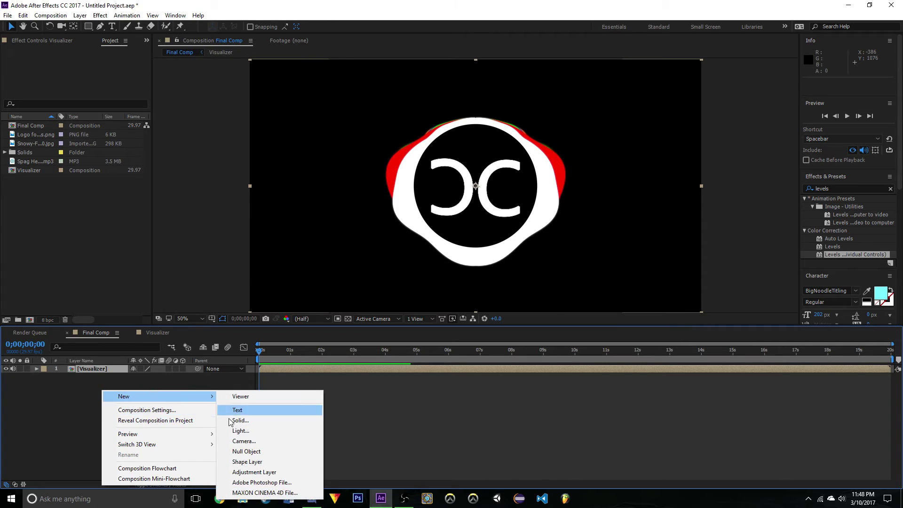
{"action": "left_click", "coordinate": [234, 420]}
{"action": "type", "text": "{"}
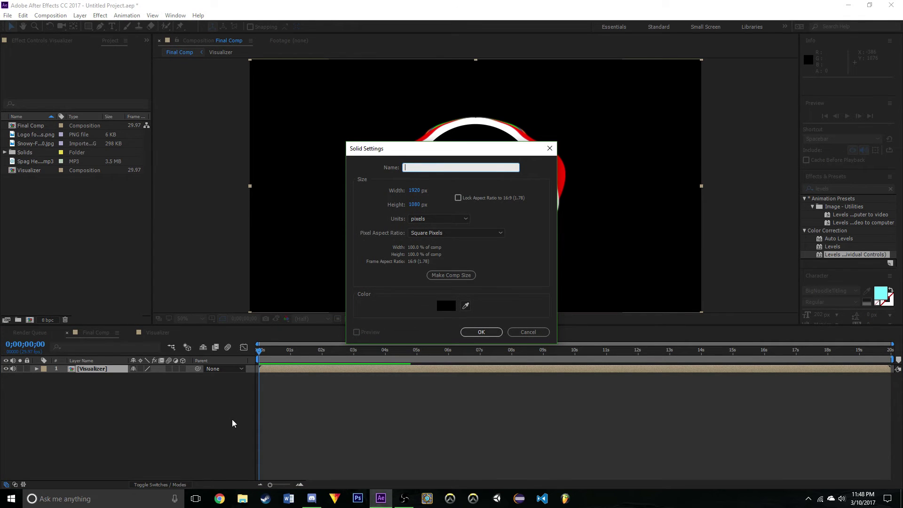
{"action": "type", "text": "Particles"}
{"action": "left_click", "coordinate": [481, 332]}
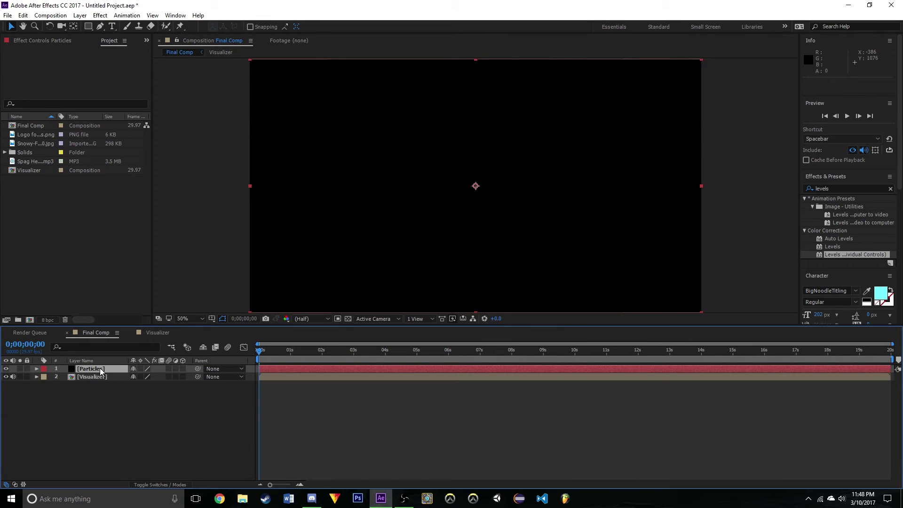
Move Particles below Visualizer and apply CC Particle World to it.
{"action": "left_click_drag", "start_coordinate": [100, 368], "coordinate": [100, 385]}
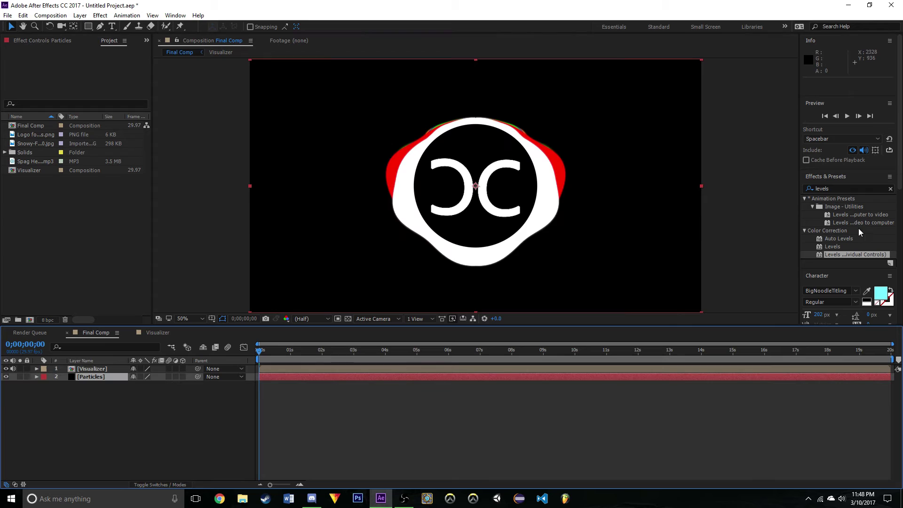
{"action": "left_click", "coordinate": [839, 186]}
{"action": "type", "text": "par"}
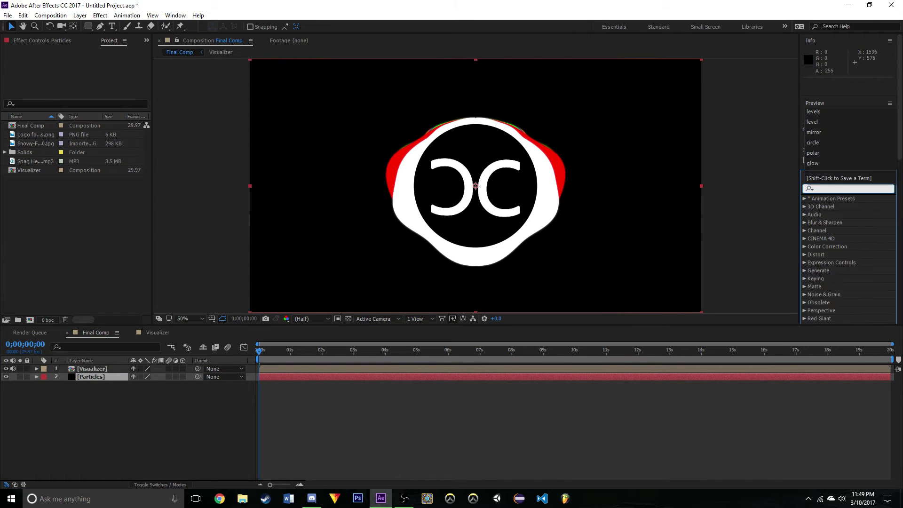
{"action": "type", "text": "t"}
{"action": "left_click_drag", "start_coordinate": [848, 215], "coordinate": [101, 381]}
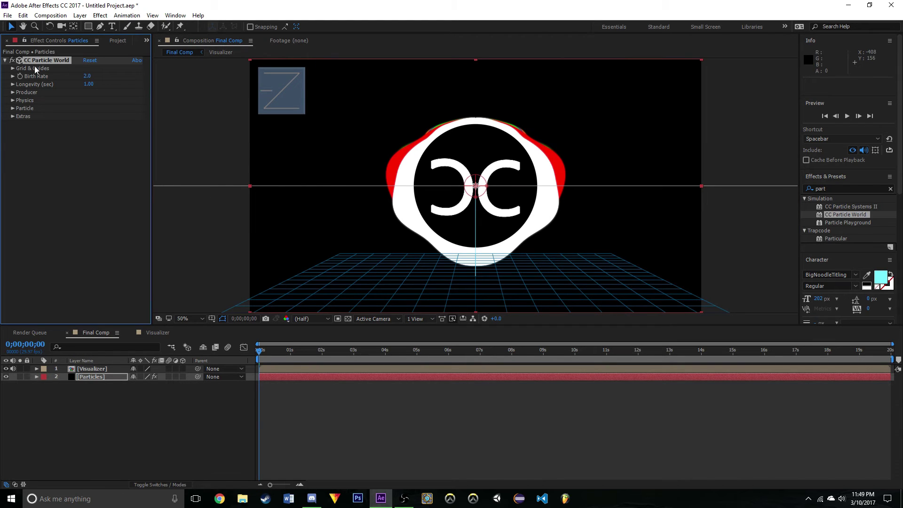
Turn off the Position, Radius, Motion Path, Floor, Horizon and Axis Box guides.
{"action": "left_click", "coordinate": [13, 68]}
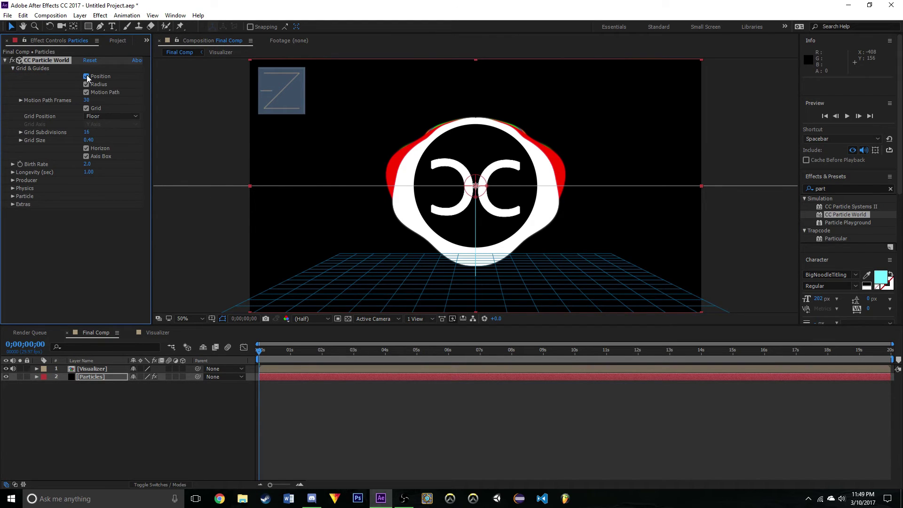
{"action": "left_click", "coordinate": [86, 76]}
{"action": "left_click", "coordinate": [86, 85]}
{"action": "left_click", "coordinate": [86, 92]}
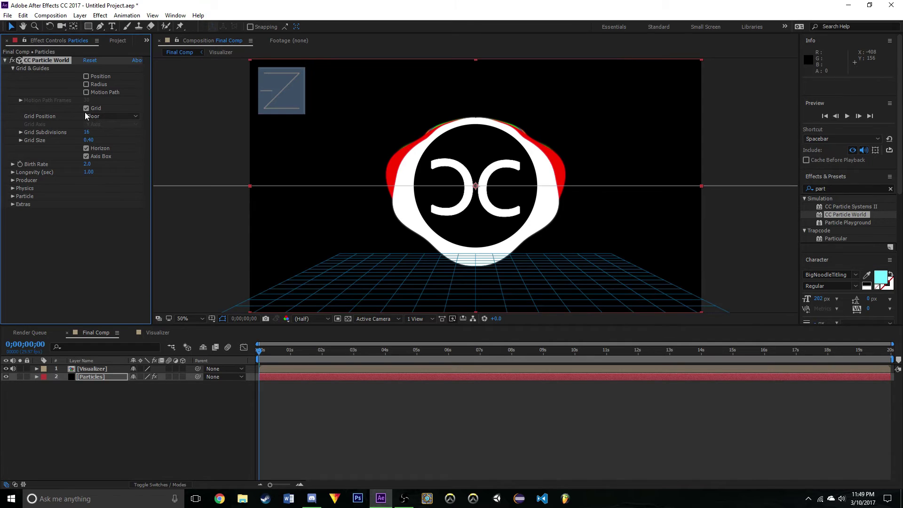
{"action": "left_click", "coordinate": [86, 108]}
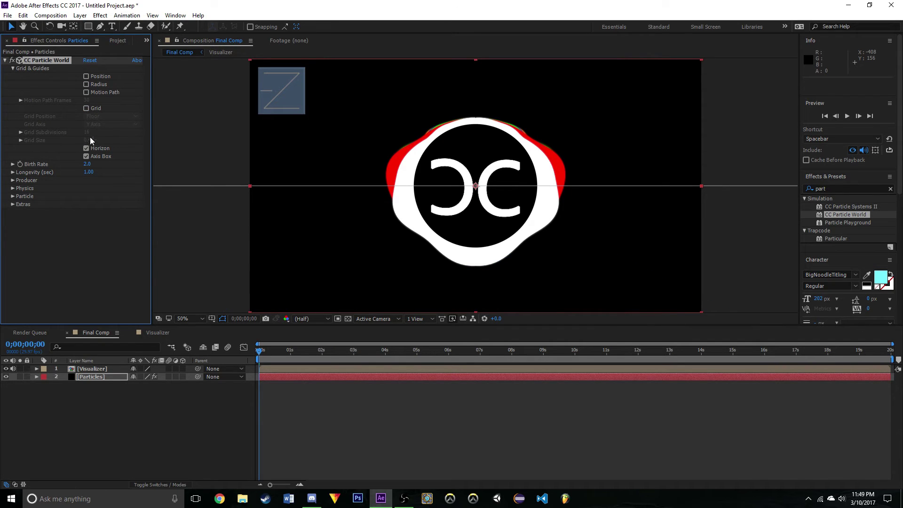
{"action": "left_click", "coordinate": [86, 148]}
{"action": "left_click", "coordinate": [86, 156]}
{"action": "left_click", "coordinate": [13, 69]}
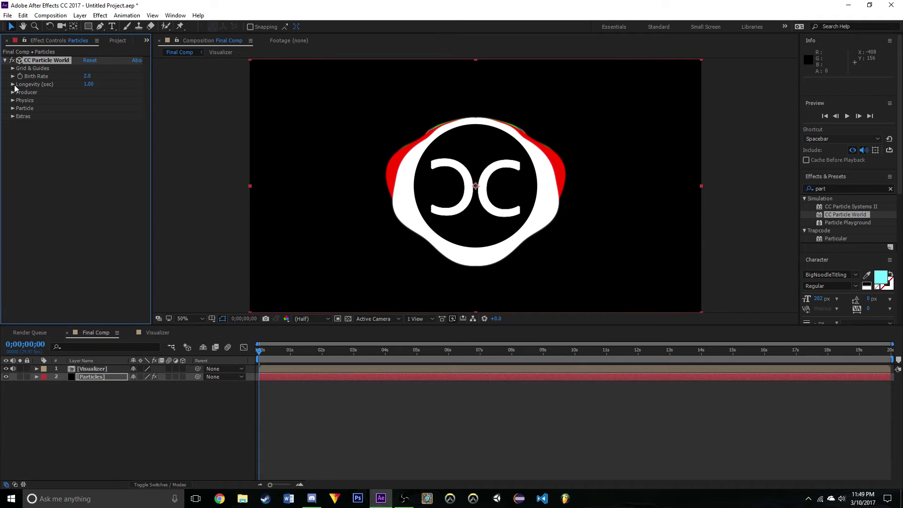
Set CC Particle World Birth Rate 1.0, Longevity 6.00, Velocity 0.30 and Gravity 0.
{"action": "left_click", "coordinate": [106, 104]}
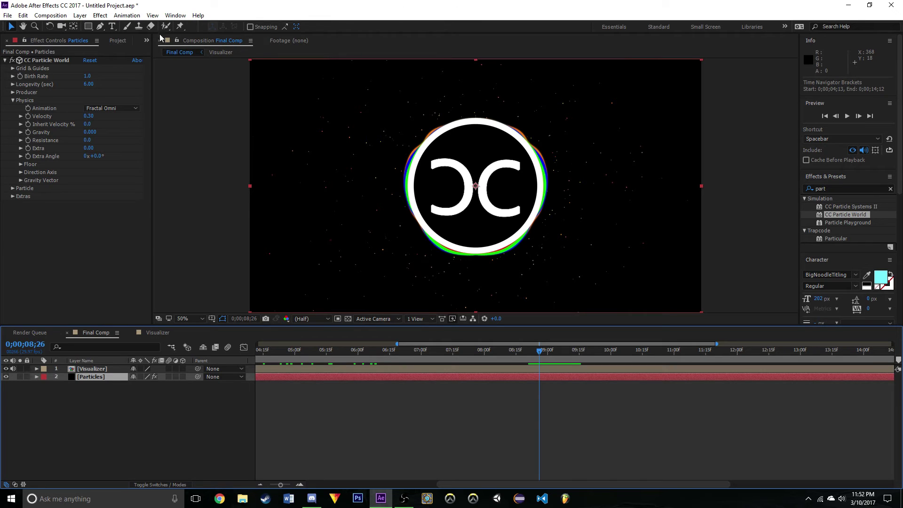
{"action": "left_click", "coordinate": [14, 92]}
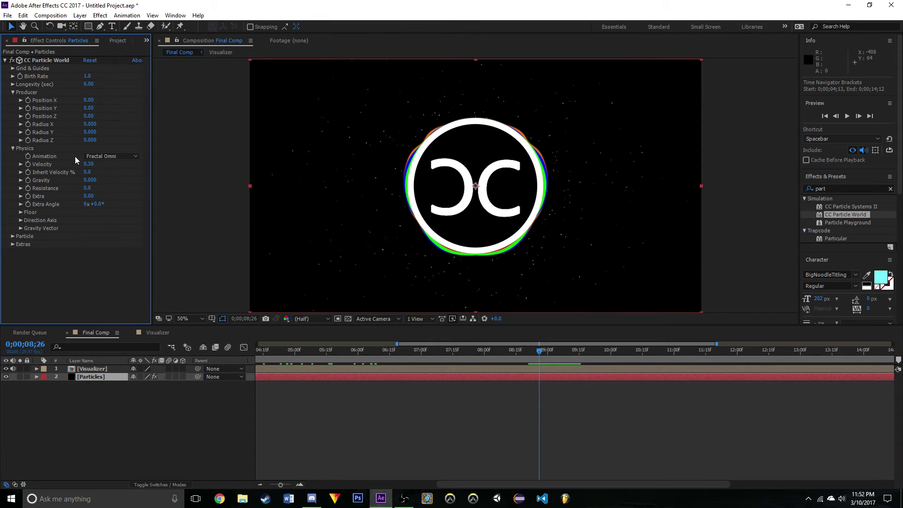
{"action": "left_click", "coordinate": [13, 92]}
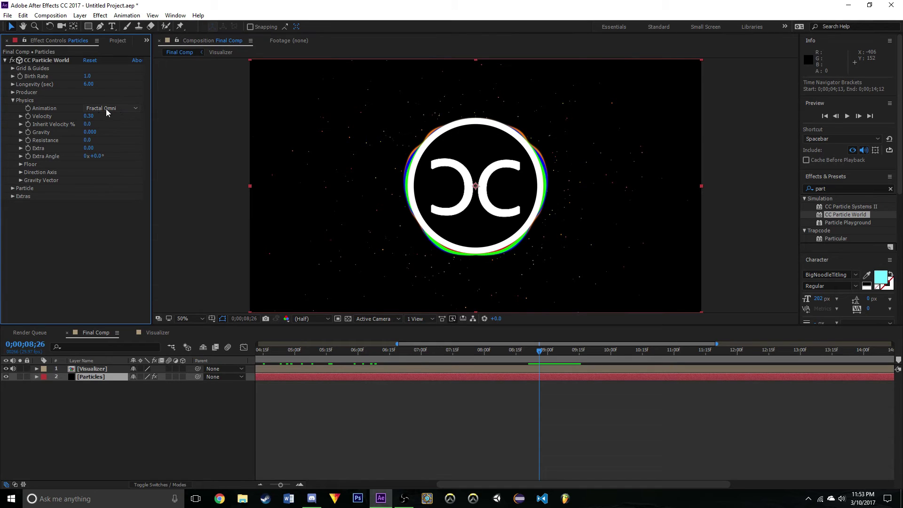
{"action": "left_click", "coordinate": [13, 100]}
{"action": "left_click", "coordinate": [13, 108]}
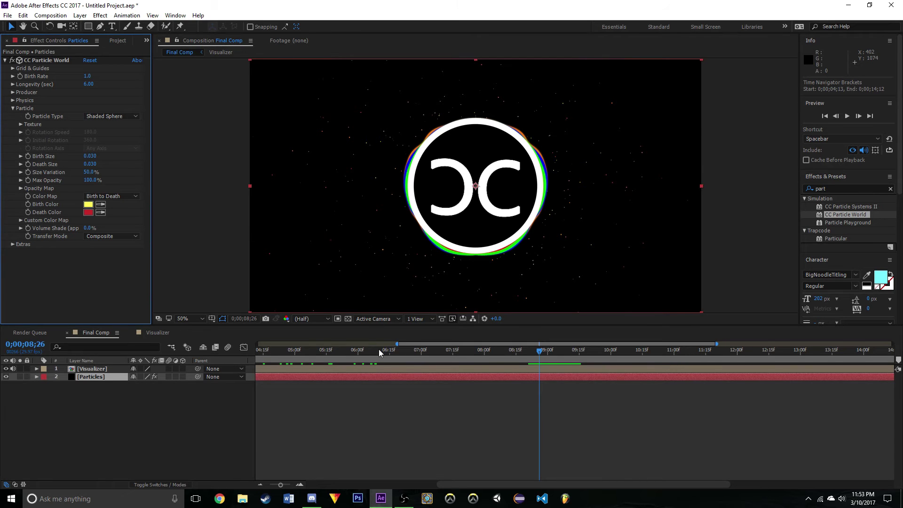
{"action": "left_click_drag", "start_coordinate": [379, 349], "coordinate": [531, 353]}
Preview the particles around 9 seconds on the full 20-second timeline, then collapse the Particle group.
{"action": "key", "text": "space"}
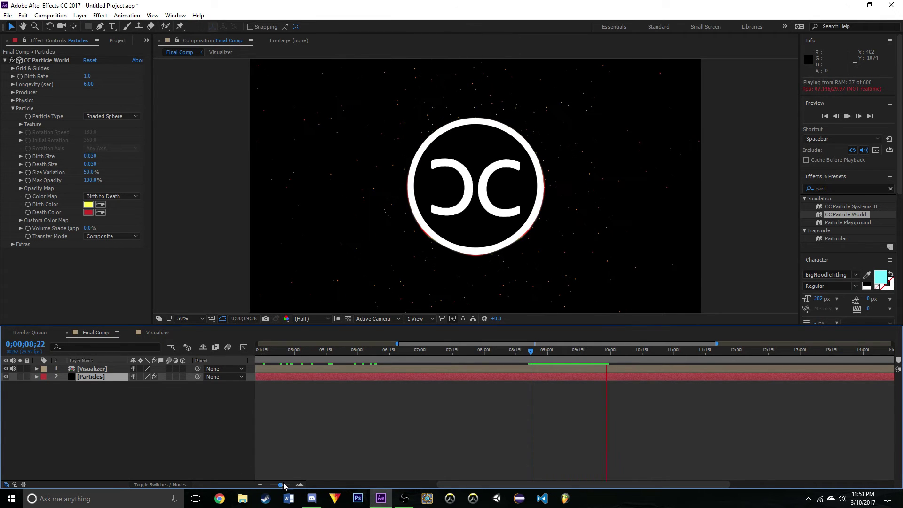
{"action": "left_click_drag", "start_coordinate": [283, 485], "coordinate": [270, 485]}
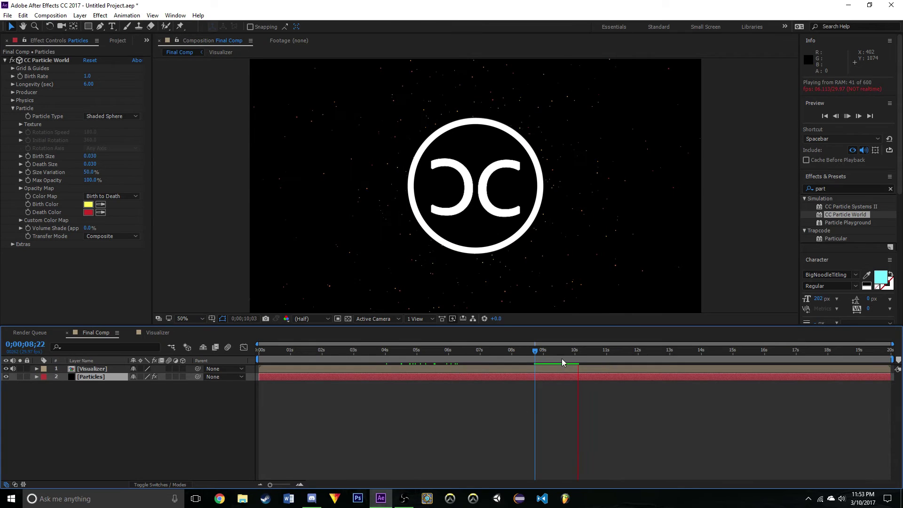
{"action": "mouse_move", "coordinate": [562, 354]}
{"action": "left_mouse_down"}
{"action": "mouse_move", "coordinate": [540, 355]}
{"action": "mouse_move", "coordinate": [551, 354]}
{"action": "left_mouse_up"}
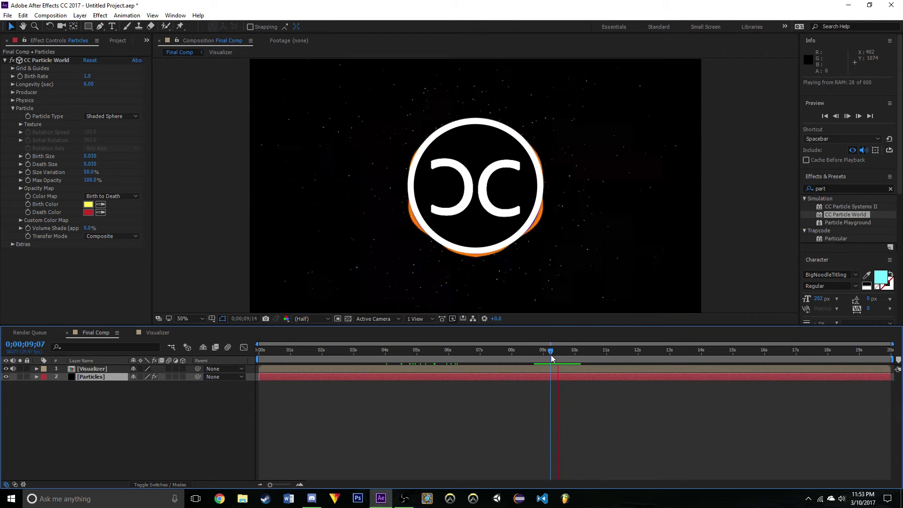
{"action": "key", "text": "space"}
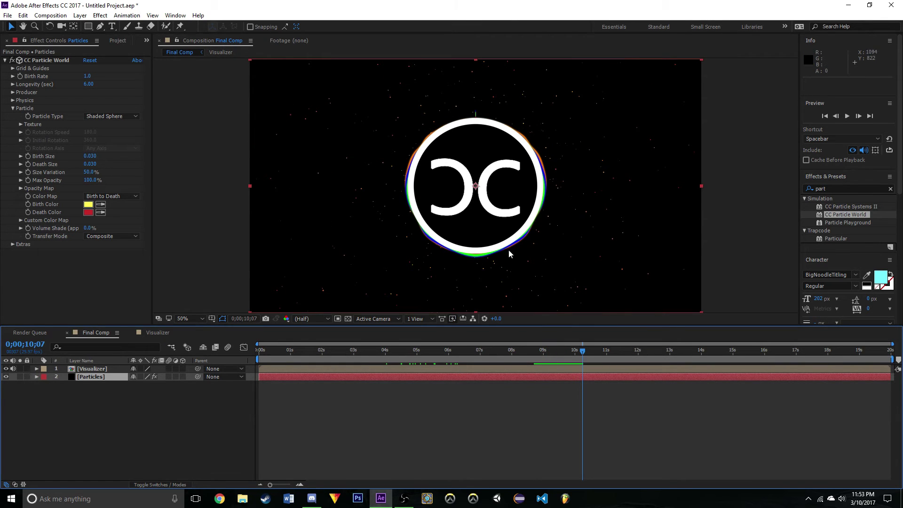
{"action": "left_click", "coordinate": [13, 108]}
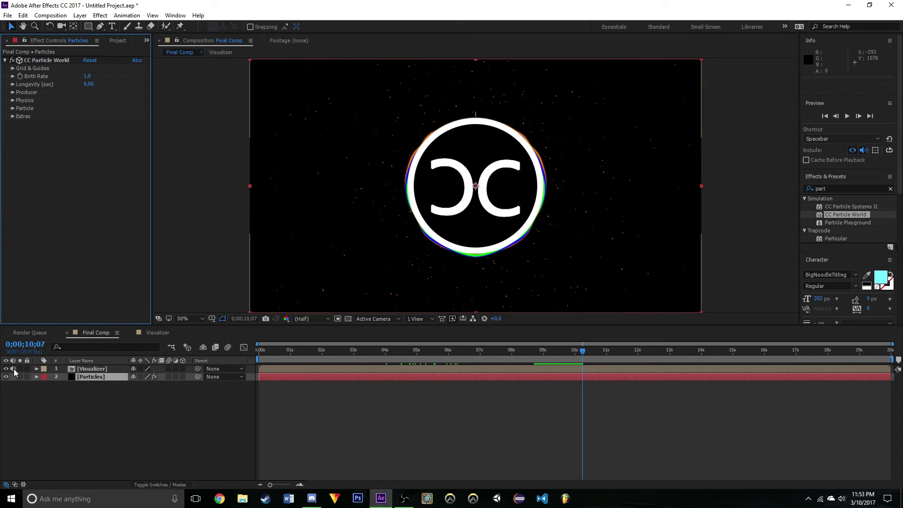
Apply a Fill effect with colour FFFFFF (pure white) to the Particles layer.
{"action": "left_click", "coordinate": [866, 177]}
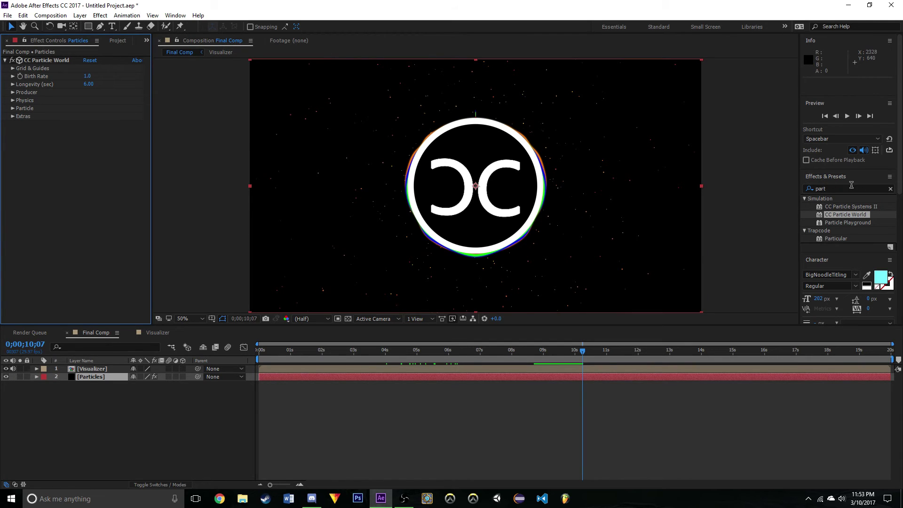
{"action": "type", "text": "fil"}
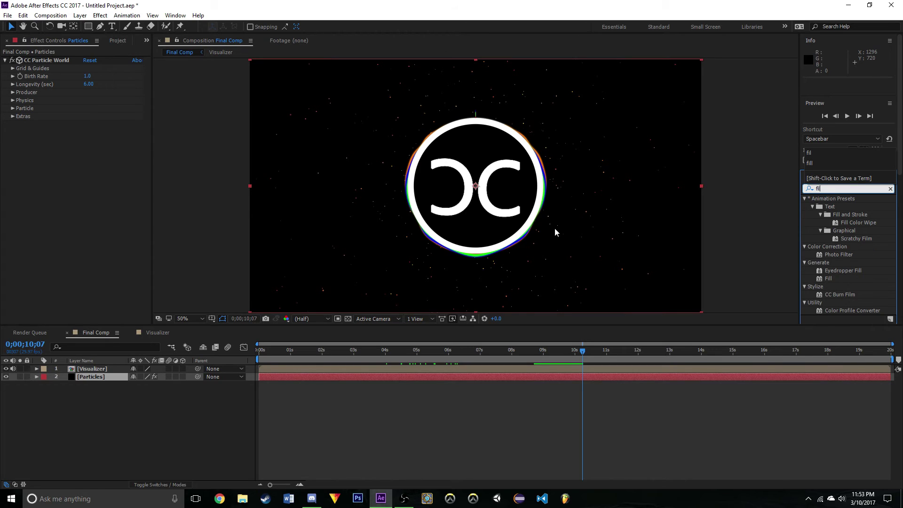
{"action": "type", "text": "l"}
{"action": "left_click_drag", "start_coordinate": [834, 277], "coordinate": [89, 377]}
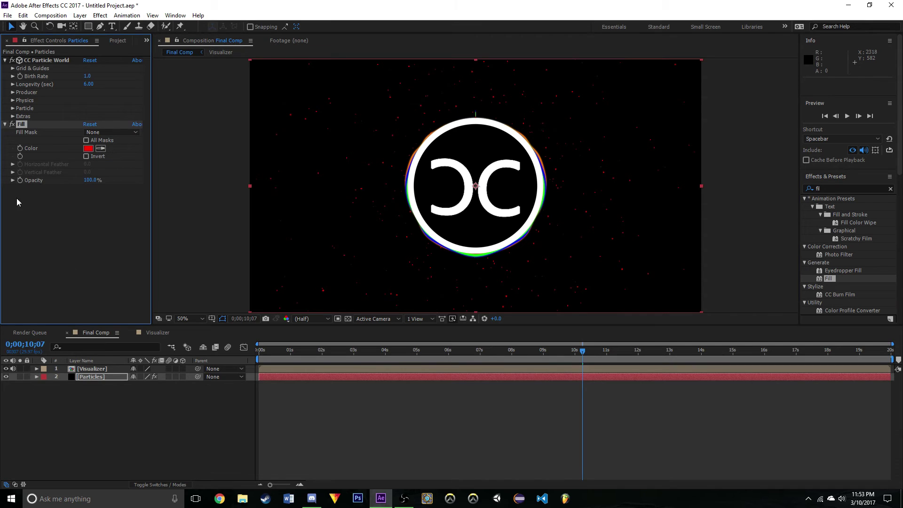
{"action": "left_click", "coordinate": [87, 149]}
{"action": "left_click_drag", "start_coordinate": [403, 214], "coordinate": [255, 173]}
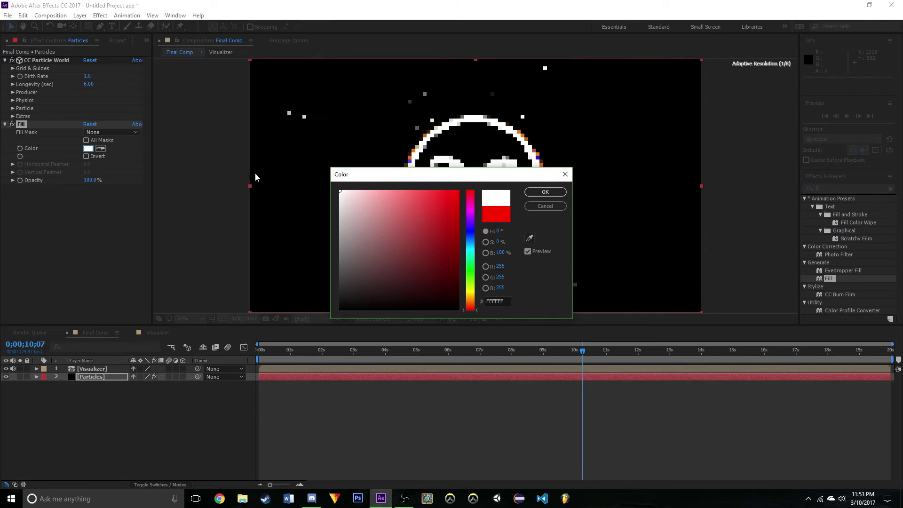
{"action": "left_click", "coordinate": [545, 191]}
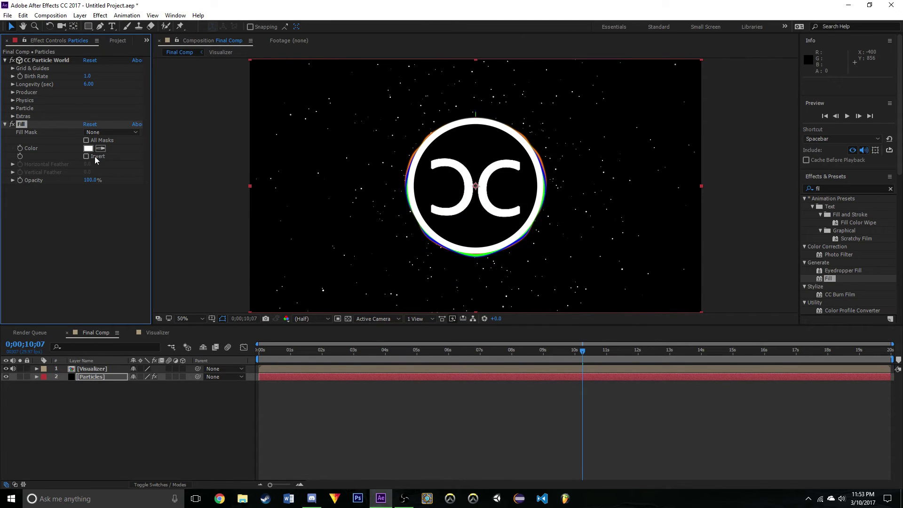
Preview the white particles from the start of the composition.
{"action": "left_click_drag", "start_coordinate": [582, 344], "coordinate": [250, 367]}
{"action": "key", "text": "space"}
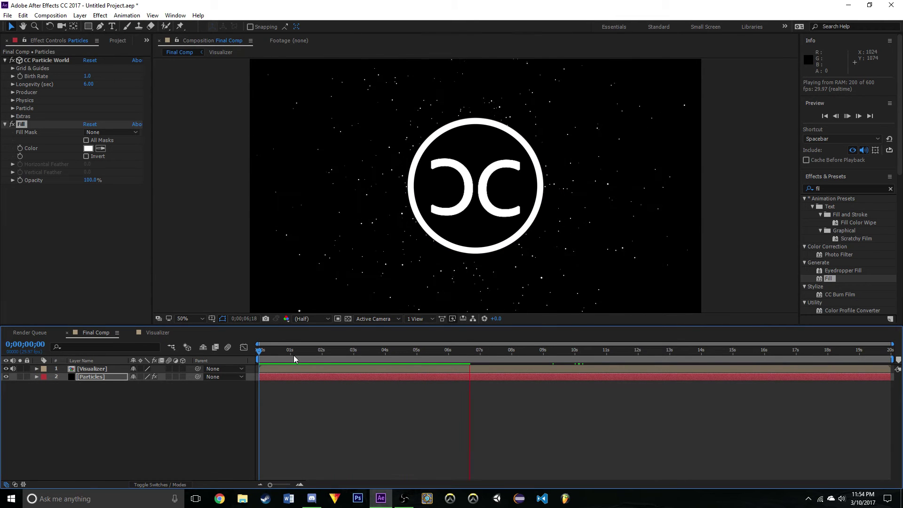
{"action": "key", "text": "space"}
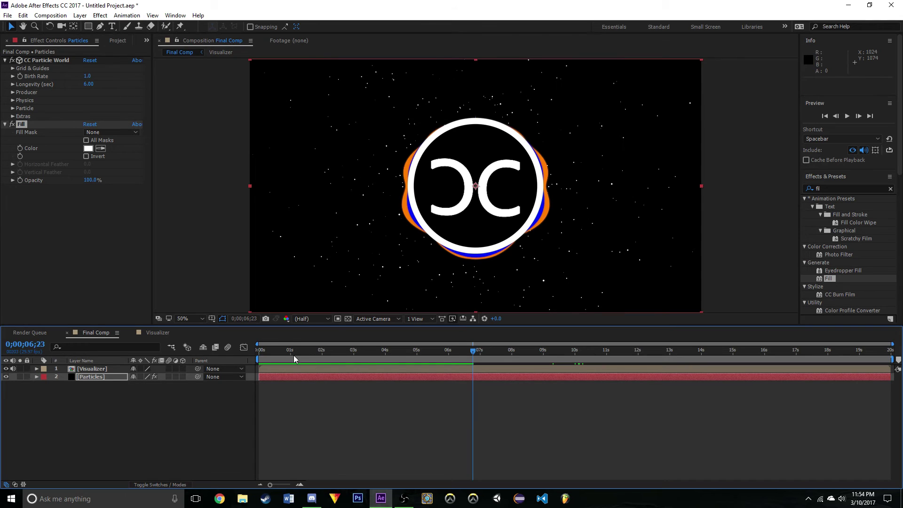
{"action": "left_click", "coordinate": [852, 189]}
Apply a Mirror effect to the Particles layer with Reflection Center X set to 960.
{"action": "key", "text": "BackSpace"}
{"action": "key", "text": "BackSpace"}
{"action": "key", "text": "BackSpace"}
{"action": "type", "text": "mir"}
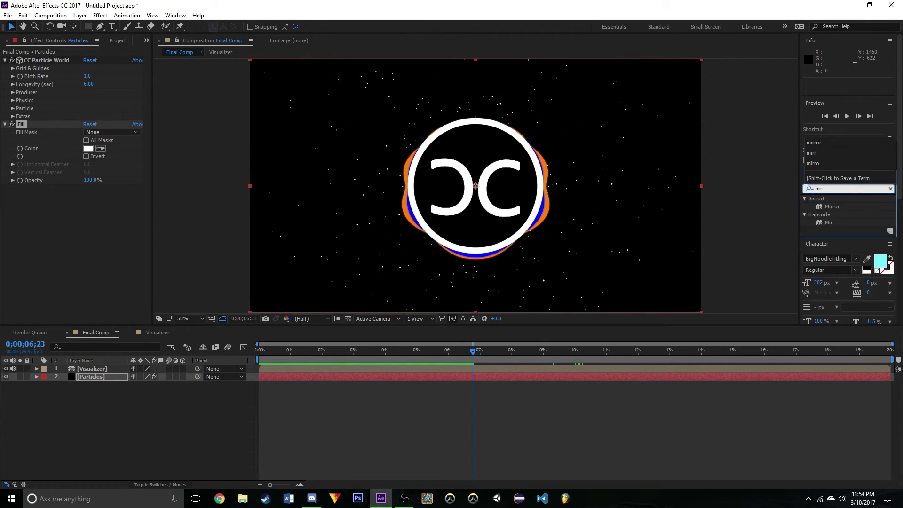
{"action": "type", "text": "ror"}
{"action": "left_click_drag", "start_coordinate": [849, 206], "coordinate": [94, 380]}
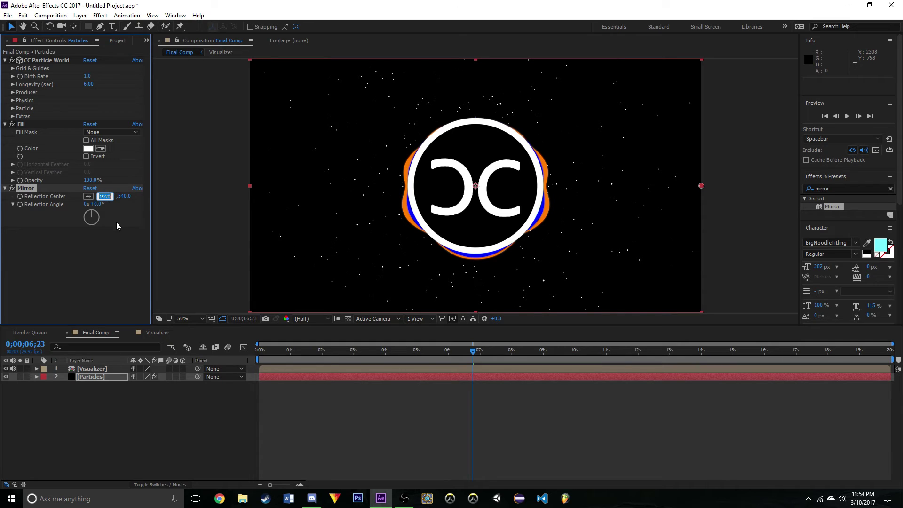
{"action": "type", "text": "960"}
{"action": "key", "text": "Return"}
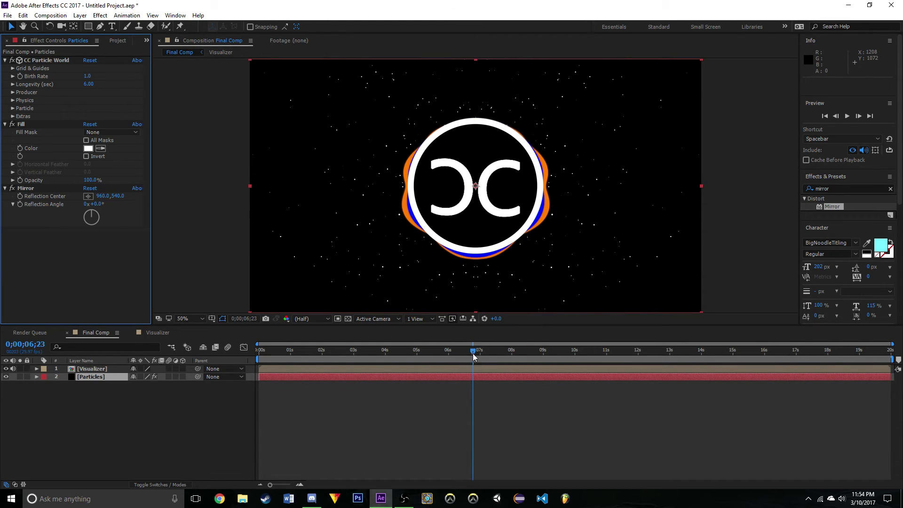
Preview the mirrored particles from the start twice, then collapse the Fill effect.
{"action": "left_click_drag", "start_coordinate": [472, 350], "coordinate": [258, 348]}
{"action": "key", "text": "space"}
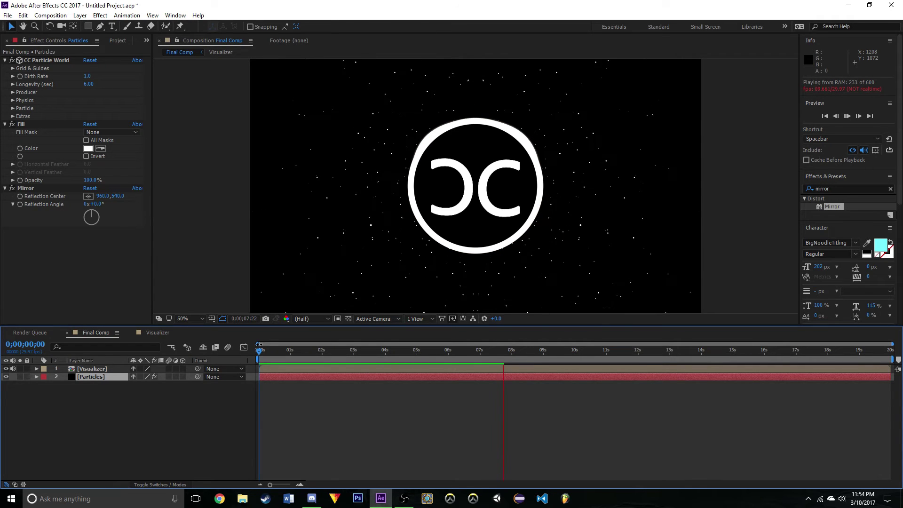
{"action": "key", "text": "space"}
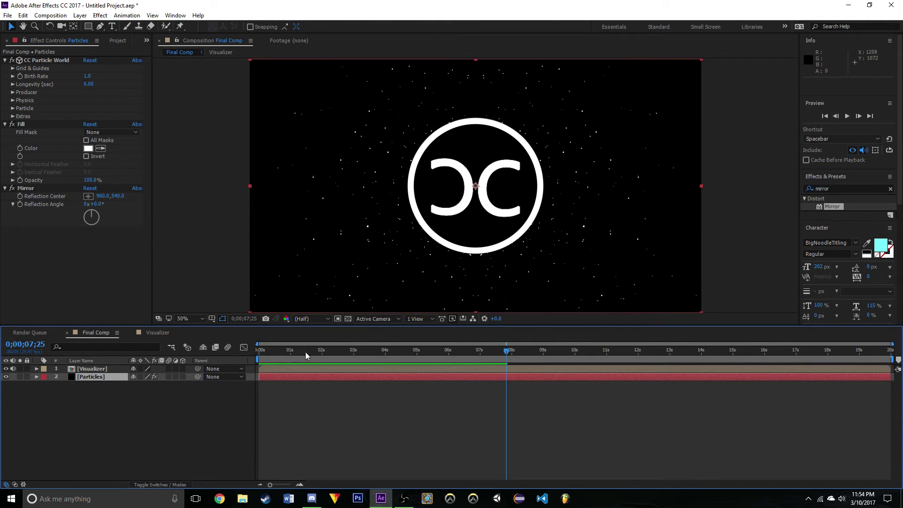
{"action": "left_click_drag", "start_coordinate": [305, 352], "coordinate": [247, 359]}
{"action": "key", "text": "space"}
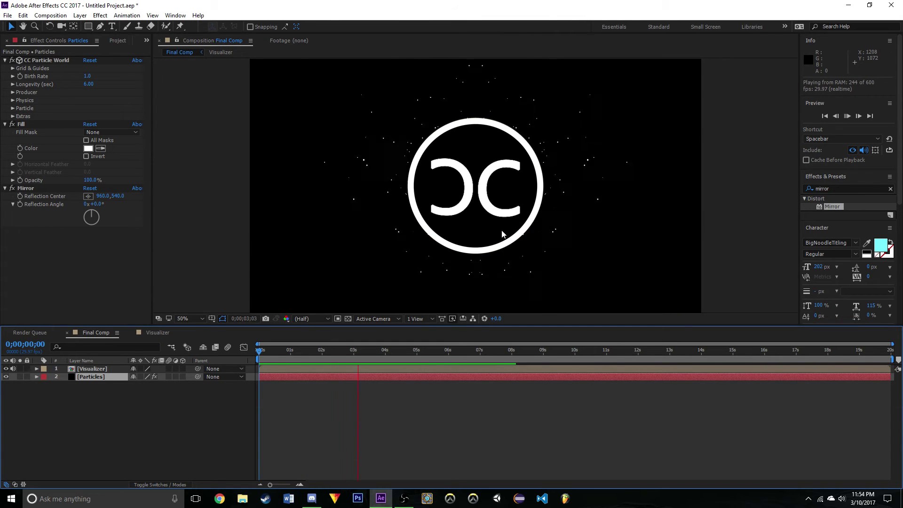
{"action": "key", "text": "space"}
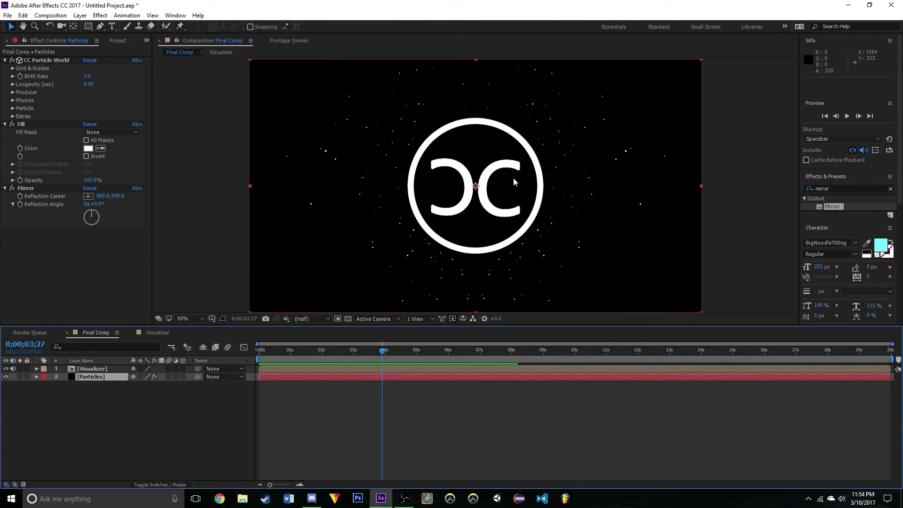
{"action": "left_click", "coordinate": [5, 125]}
Collapse the Mirror and CC Particle World effect settings.
{"action": "left_click", "coordinate": [5, 132]}
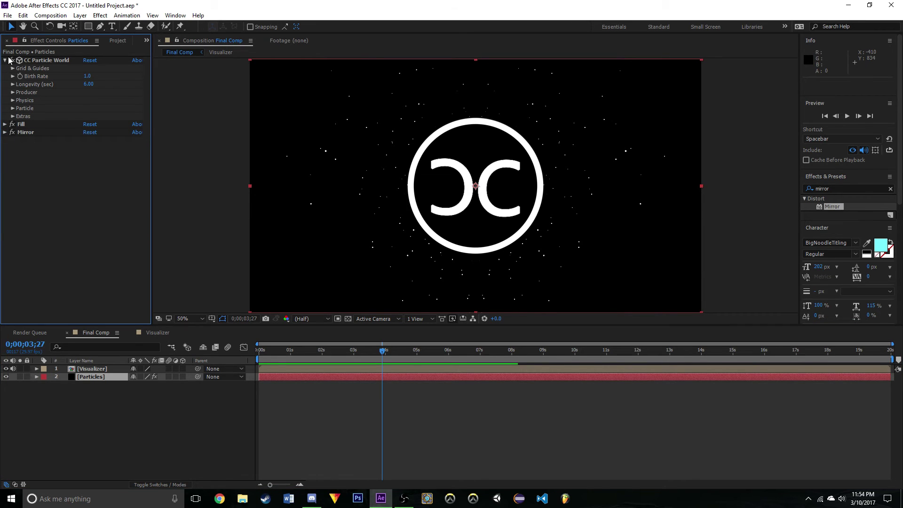
{"action": "left_click", "coordinate": [5, 60]}
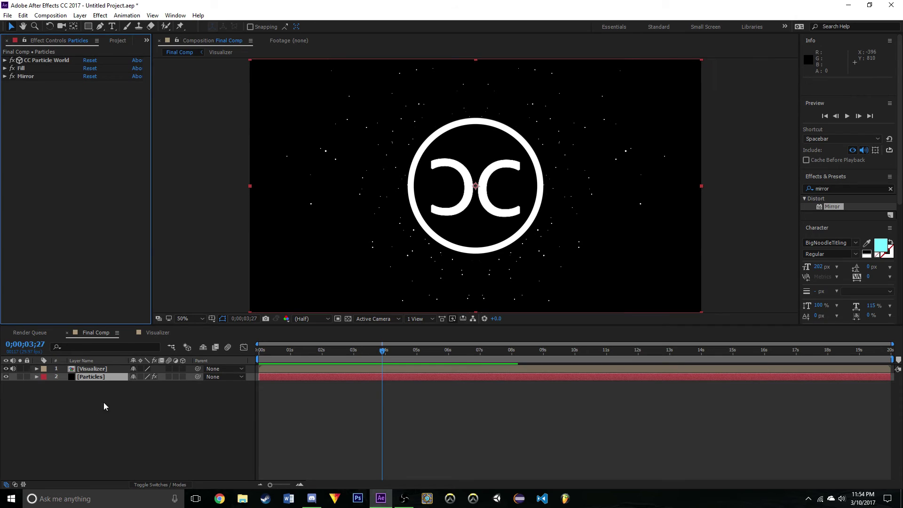
{"action": "left_click", "coordinate": [13, 370]}
{"action": "left_click", "coordinate": [108, 76]}
Add the song MP3 below Particles and convert its audio to keyframes.
{"action": "left_click", "coordinate": [115, 40]}
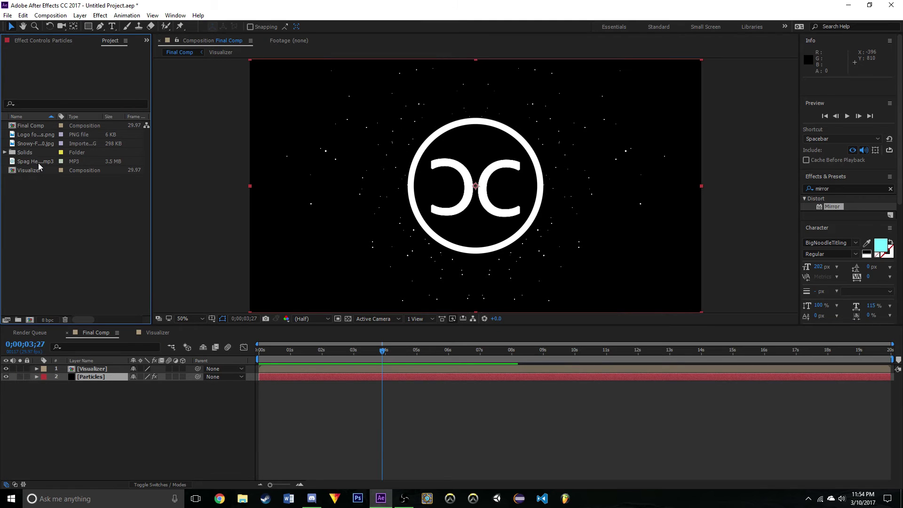
{"action": "left_click_drag", "start_coordinate": [38, 163], "coordinate": [250, 371]}
{"action": "right_click", "coordinate": [106, 384]}
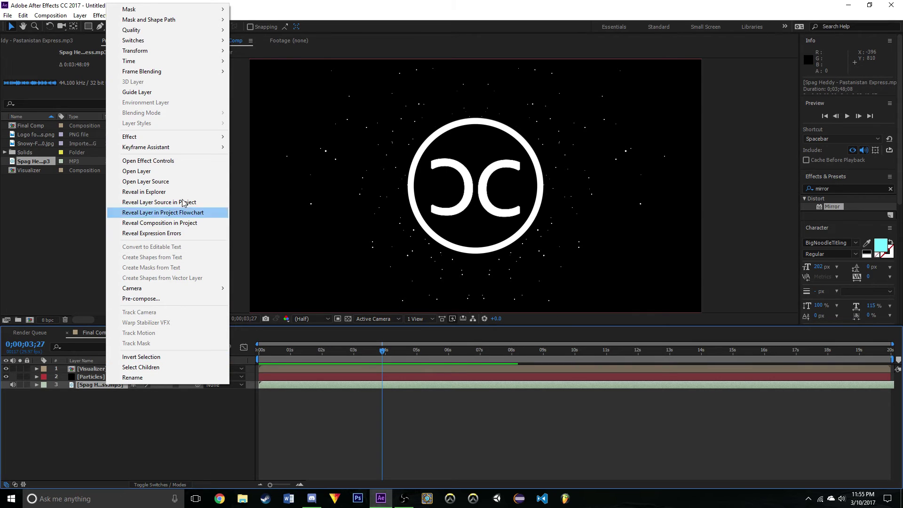
{"action": "mouse_move", "coordinate": [186, 146]}
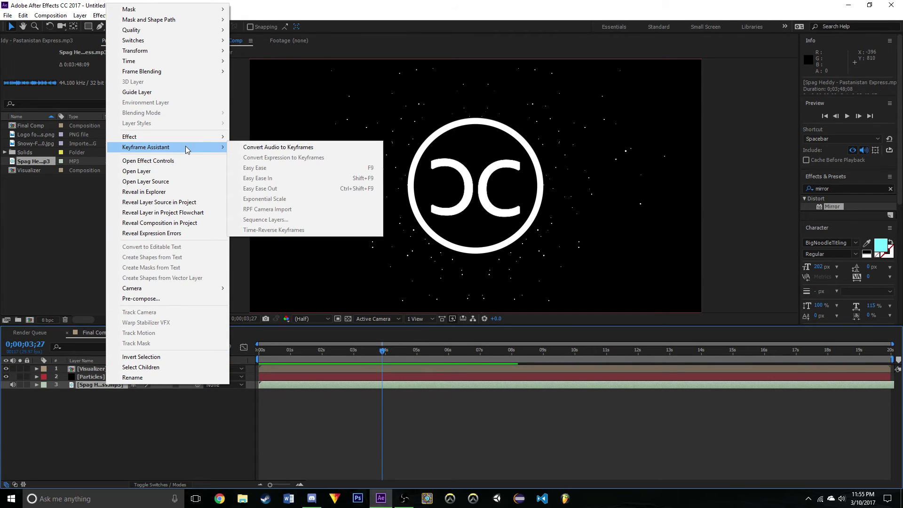
{"action": "left_click", "coordinate": [301, 147]}
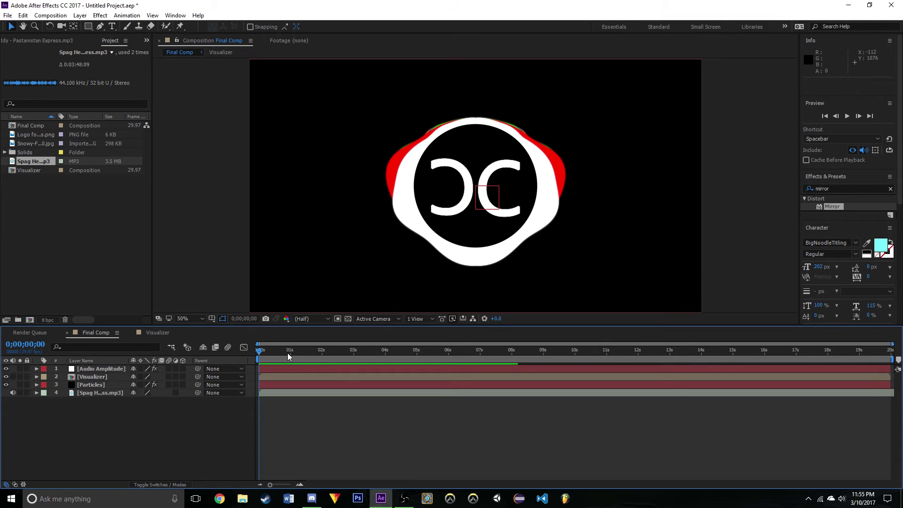
{"action": "left_click", "coordinate": [37, 385]}
Reveal the Physics settings of the Particles layer's CC Particle World effect.
{"action": "left_click", "coordinate": [36, 384]}
{"action": "left_click", "coordinate": [103, 384]}
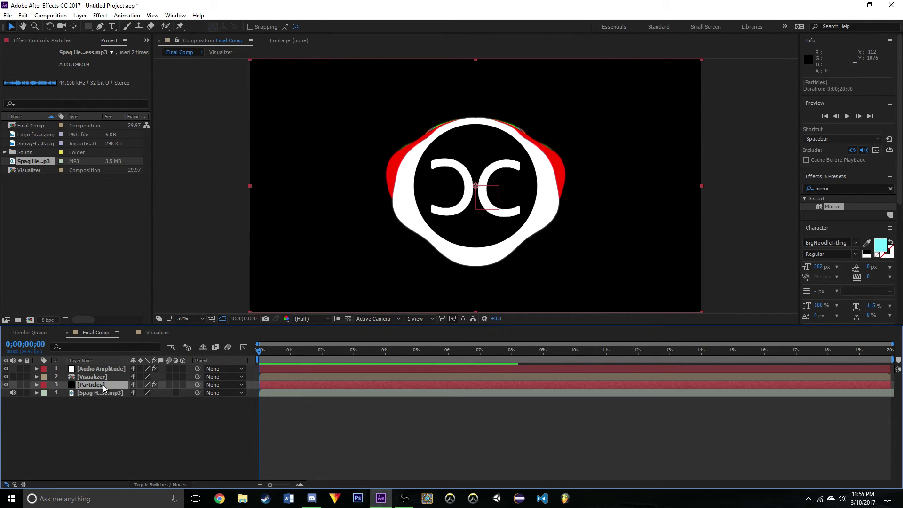
{"action": "left_click", "coordinate": [48, 42]}
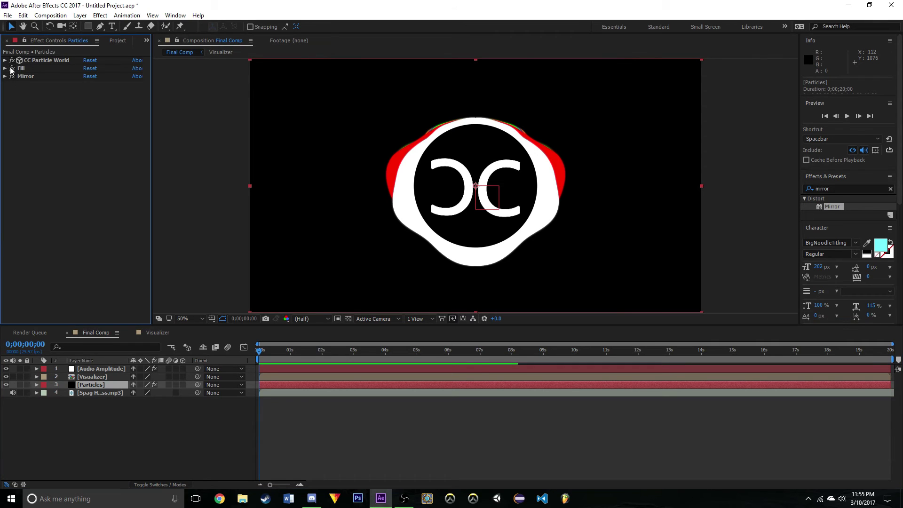
{"action": "left_click", "coordinate": [4, 61]}
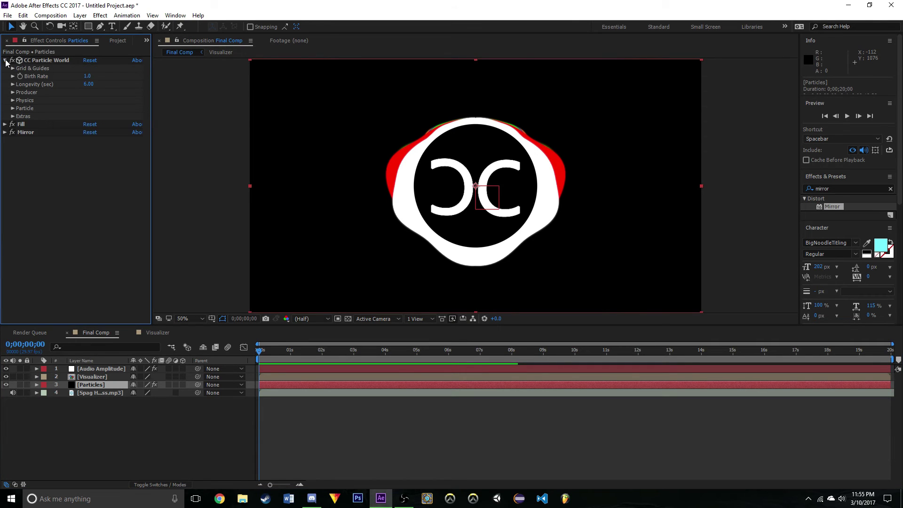
{"action": "left_click", "coordinate": [13, 100]}
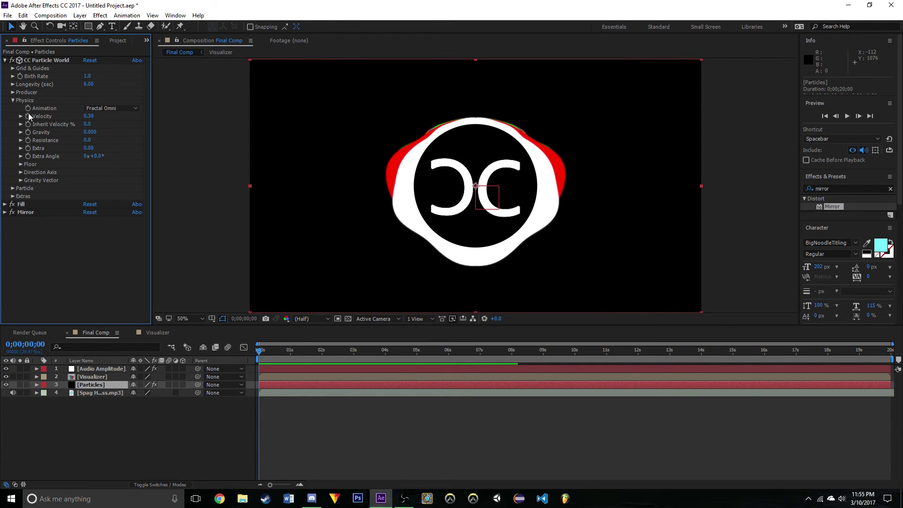
Give Velocity the expression value + Audio Amplitude Both Channels Slider / 5.
{"action": "left_click", "coordinate": [27, 116], "text": "alt"}
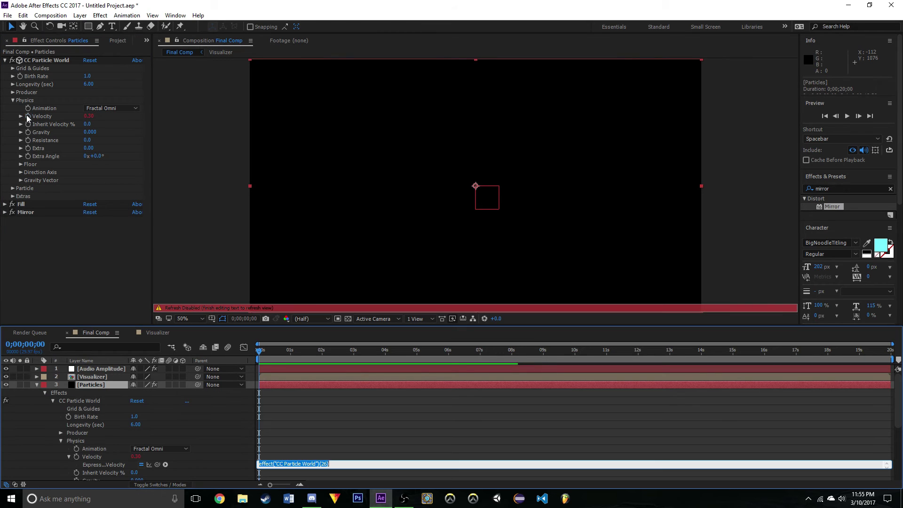
{"action": "type", "text": "val"}
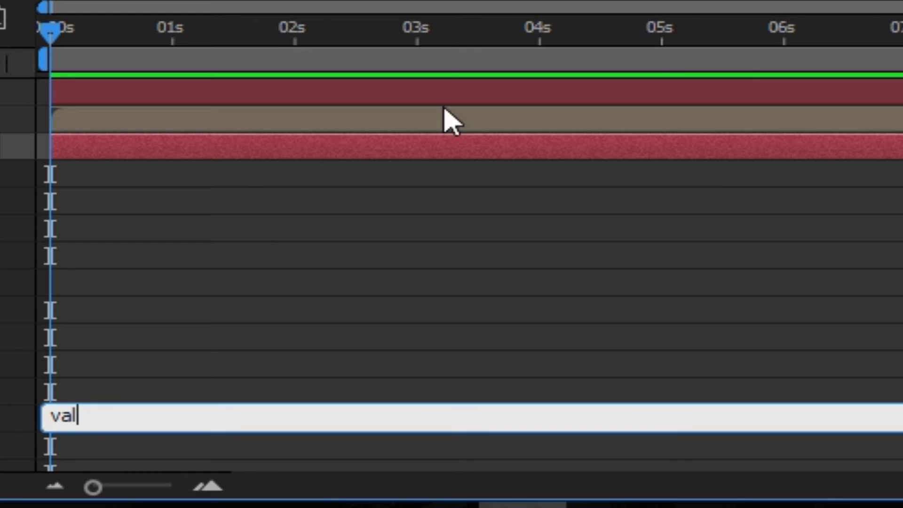
{"action": "type", "text": "ue + (c"}
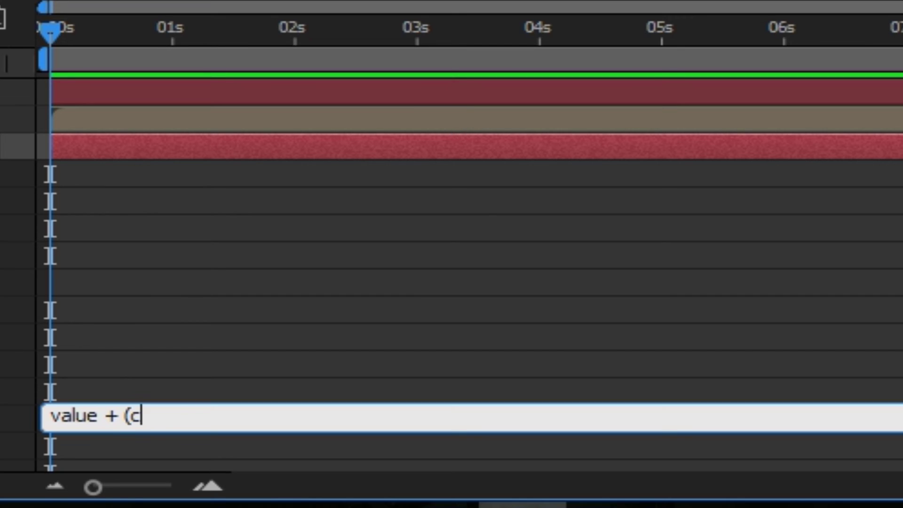
{"action": "type", "text": "omp(\""}
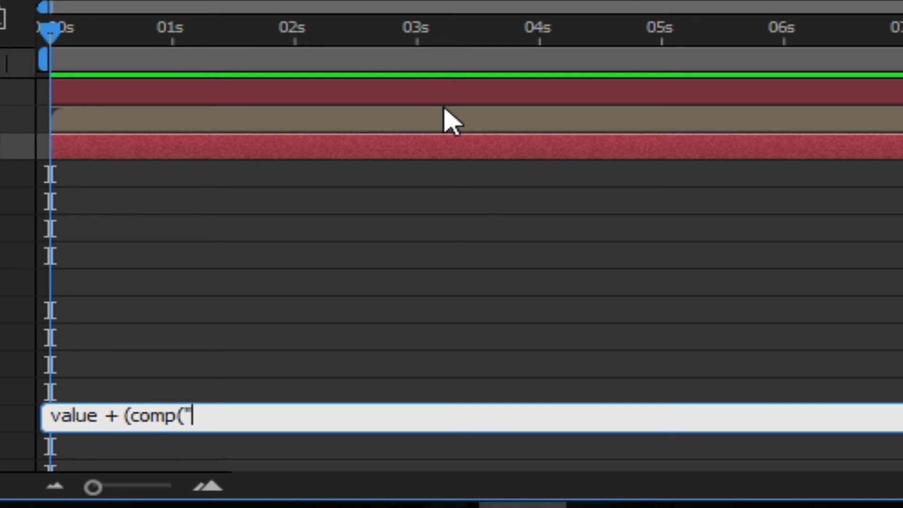
{"action": "type", "text": "Final Co"}
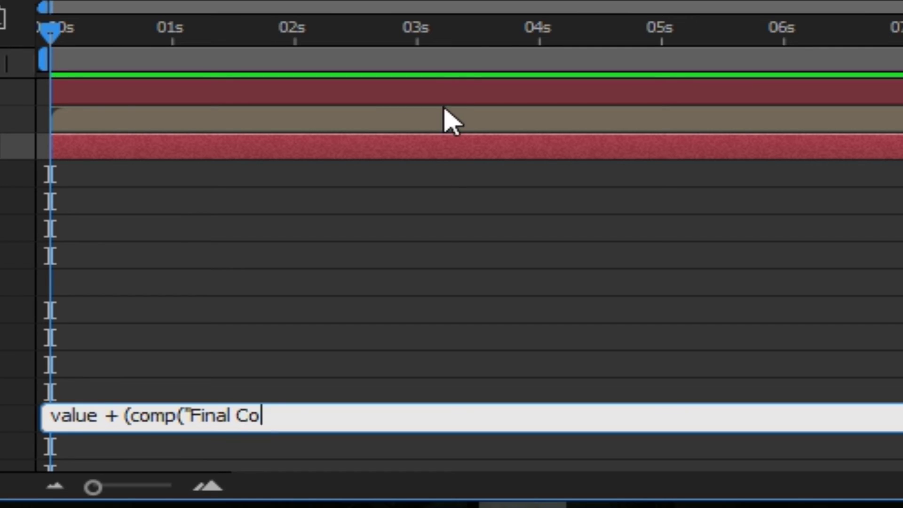
{"action": "type", "text": "mp\")."}
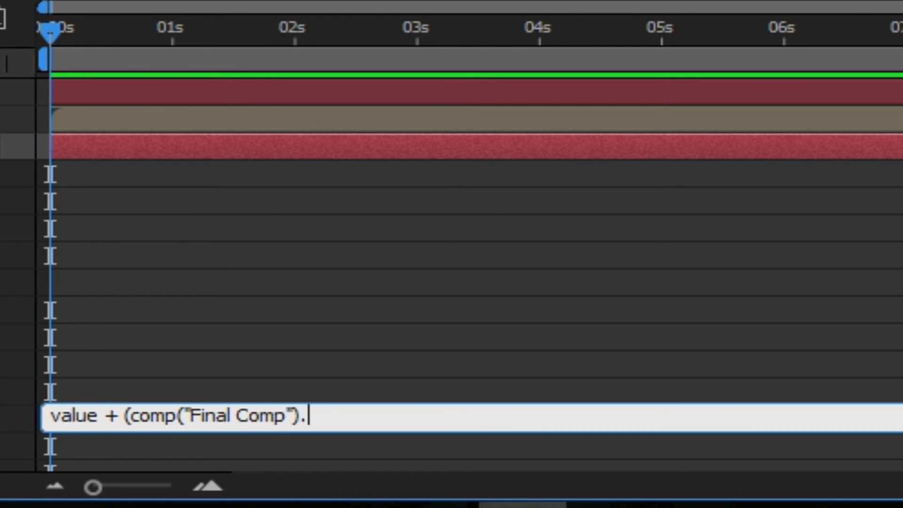
{"action": "type", "text": "layer(\""}
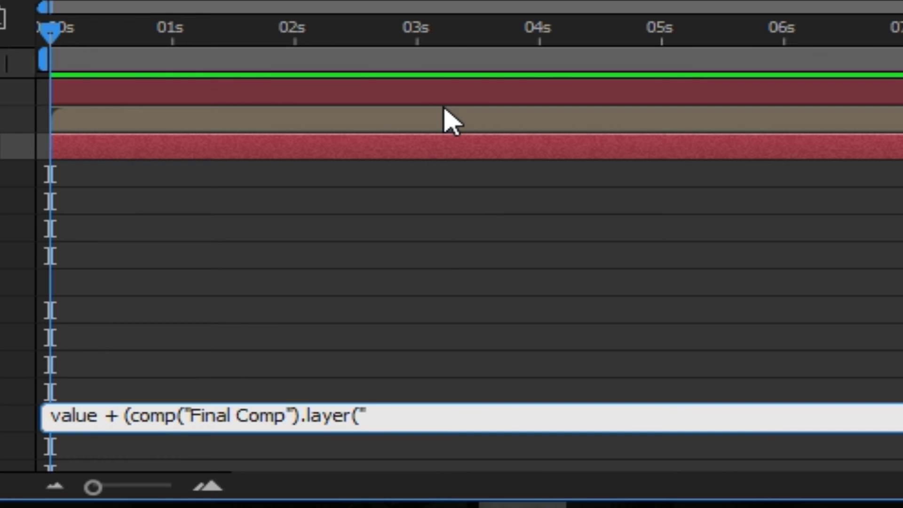
{"action": "type", "text": "Audio"}
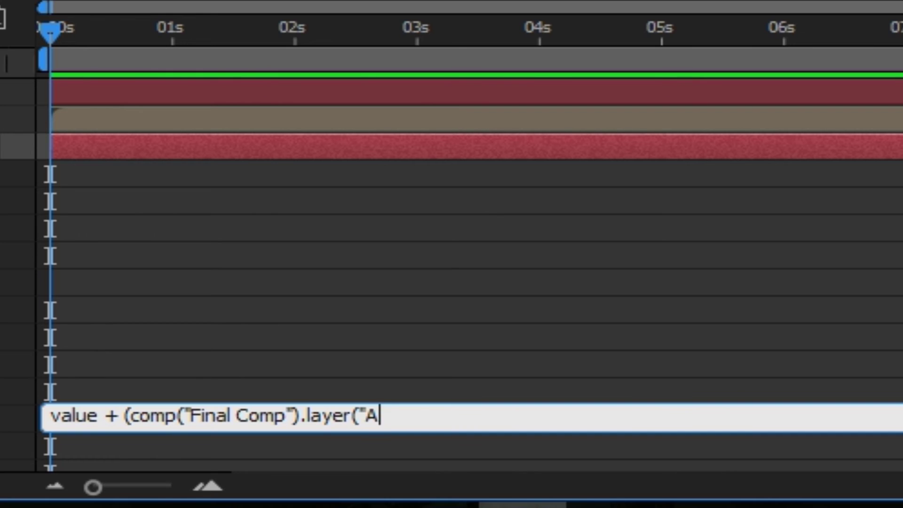
{"action": "key", "text": "BackSpace"}
{"action": "key", "text": "BackSpace"}
{"action": "key", "text": "BackSpace"}
{"action": "key", "text": "BackSpace"}
{"action": "key", "text": "BackSpace"}
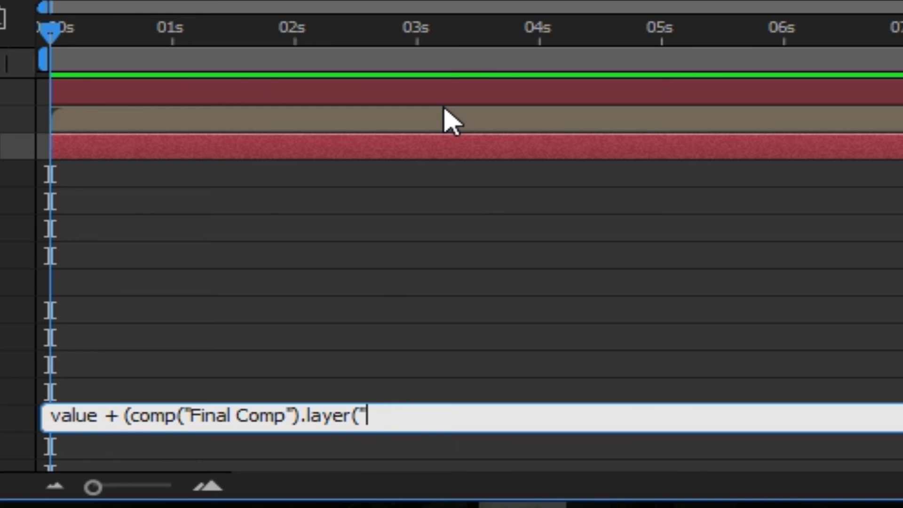
{"action": "type", "text": "Audi"}
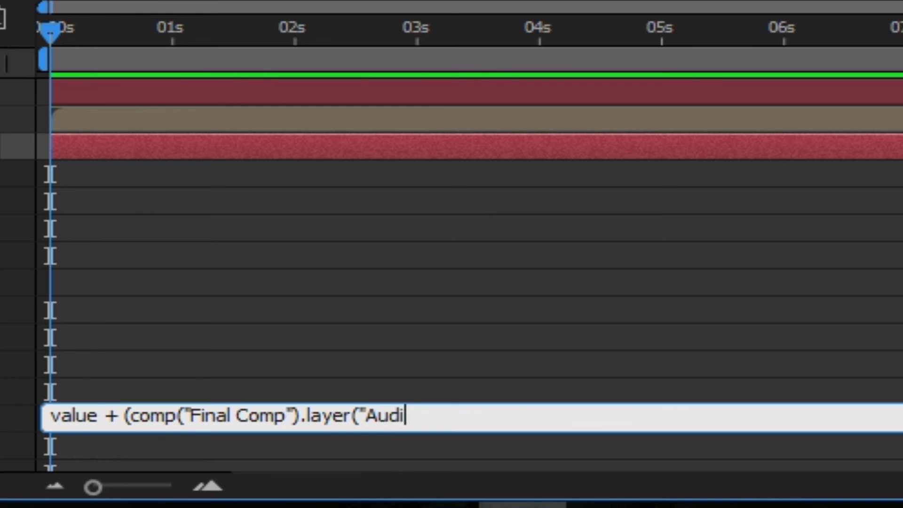
{"action": "type", "text": "o Amplit"}
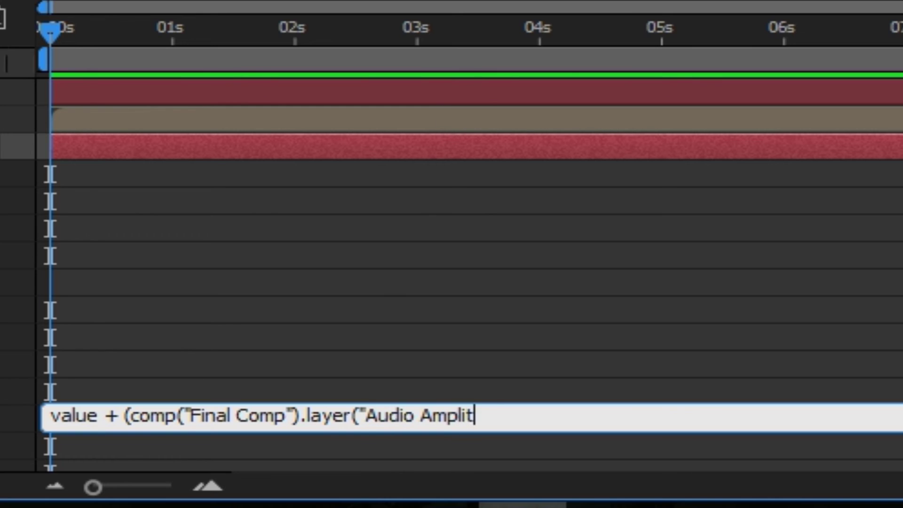
{"action": "type", "text": "ude\")."}
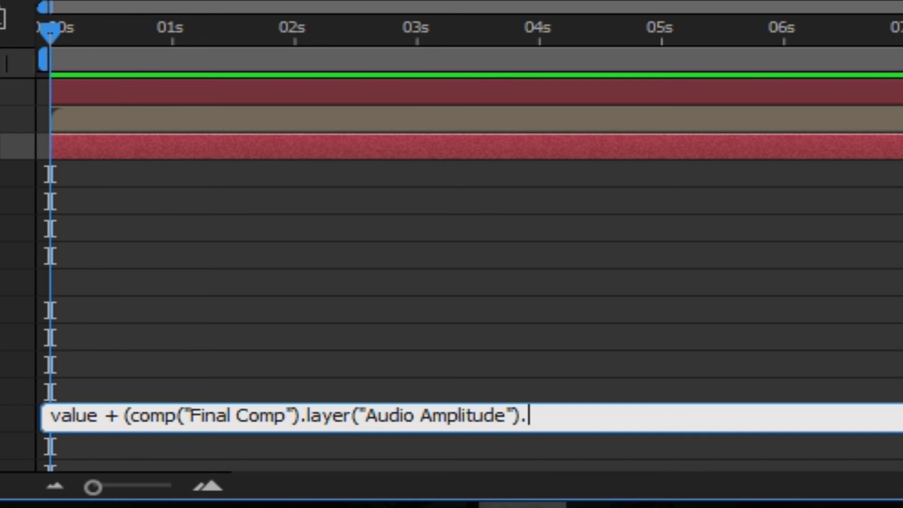
{"action": "type", "text": "effect"}
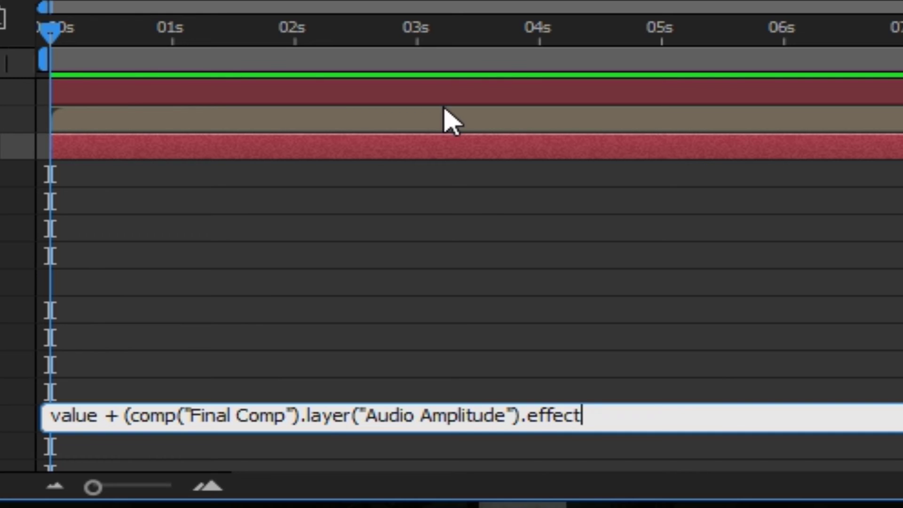
{"action": "type", "text": "(\"Both"}
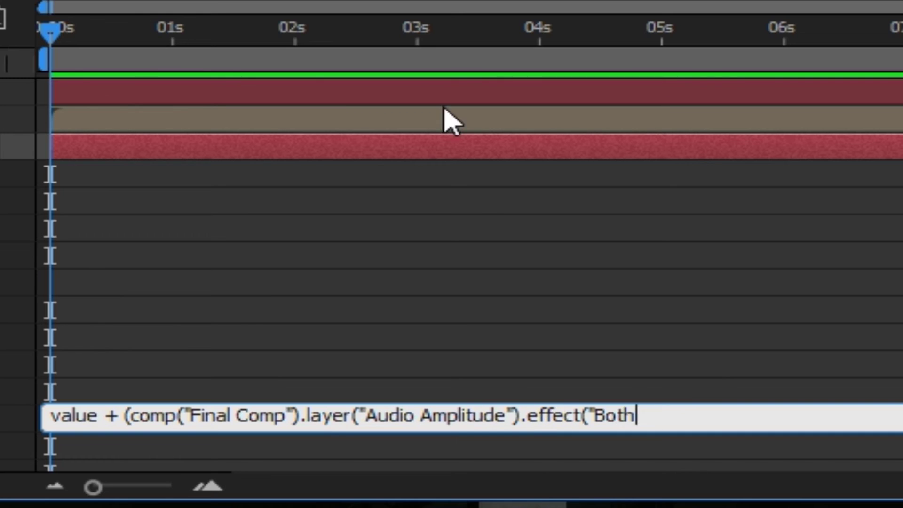
{"action": "type", "text": " Channels\""}
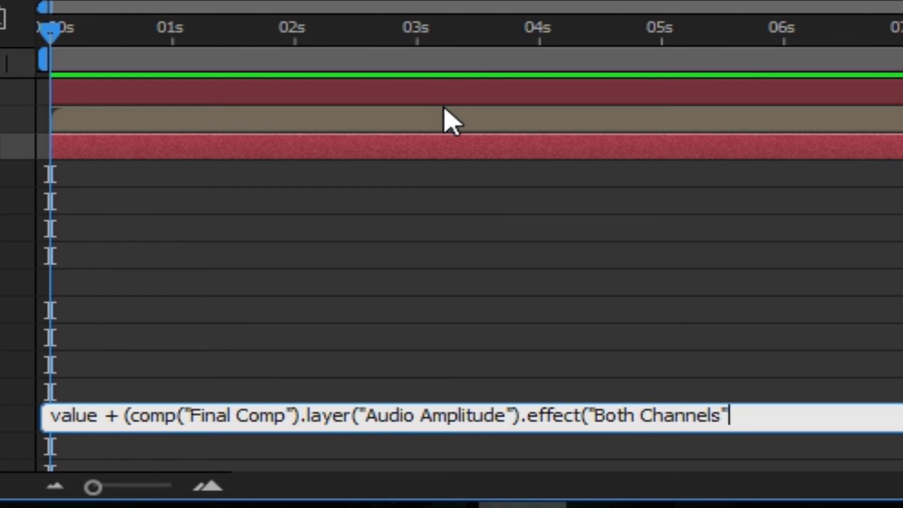
{"action": "type", "text": ")() /"}
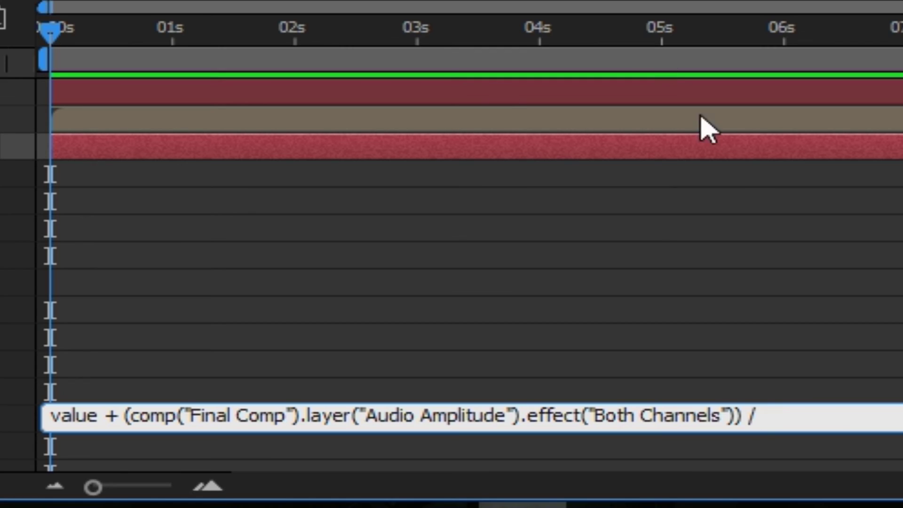
{"action": "type", "text": " 5"}
{"action": "left_click", "coordinate": [742, 415]}
{"action": "type", "text": "("}
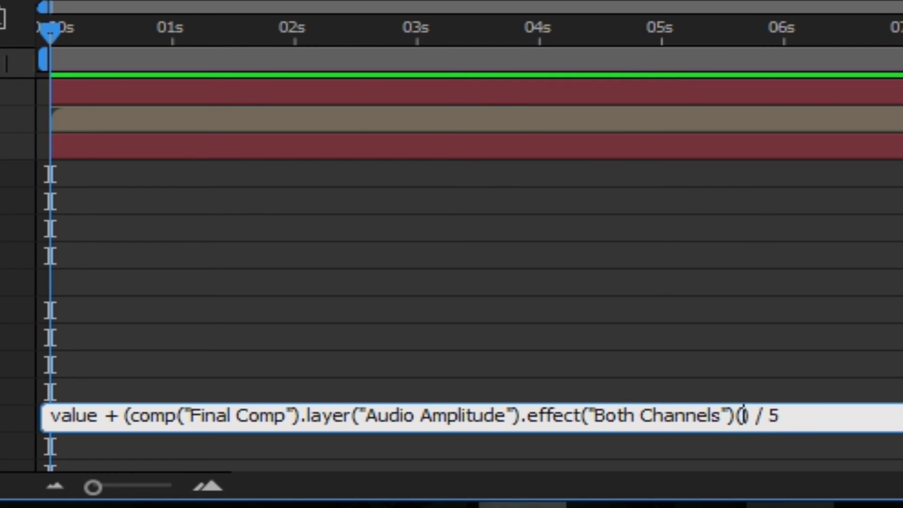
{"action": "type", "text": "\"Slider"}
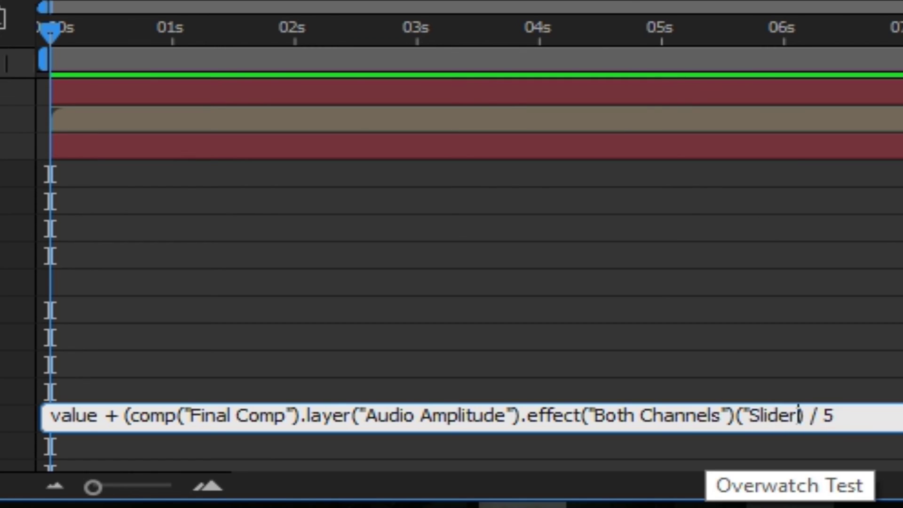
{"action": "type", "text": "\")"}
{"action": "left_click", "coordinate": [645, 347]}
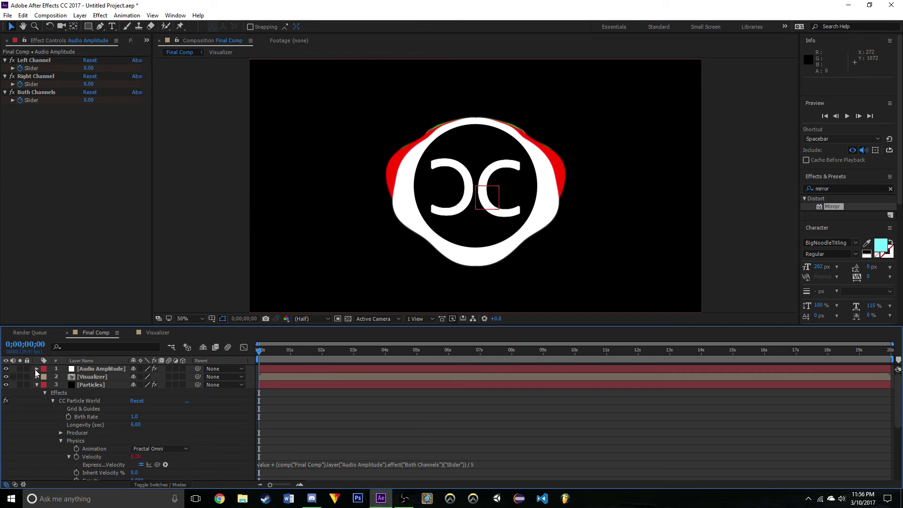
Delete the Left Channel and Right Channel effects from the Audio Amplitude layer.
{"action": "left_click", "coordinate": [37, 369]}
{"action": "left_click", "coordinate": [44, 377]}
{"action": "left_click", "coordinate": [71, 385]}
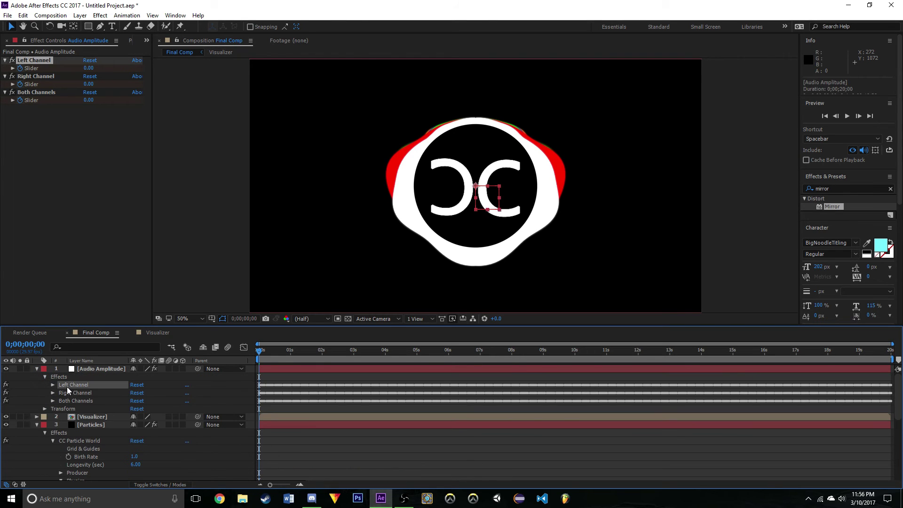
{"action": "key", "text": "Delete"}
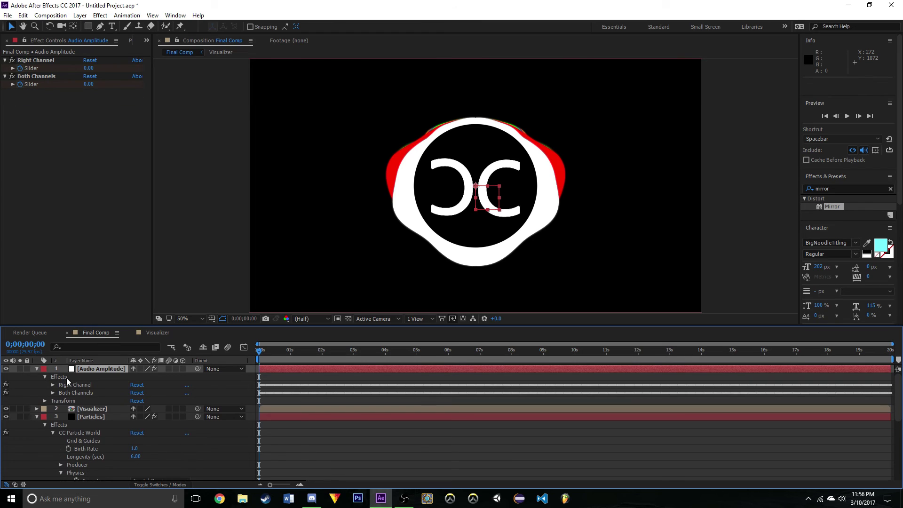
{"action": "left_click", "coordinate": [97, 387]}
{"action": "key", "text": "Delete"}
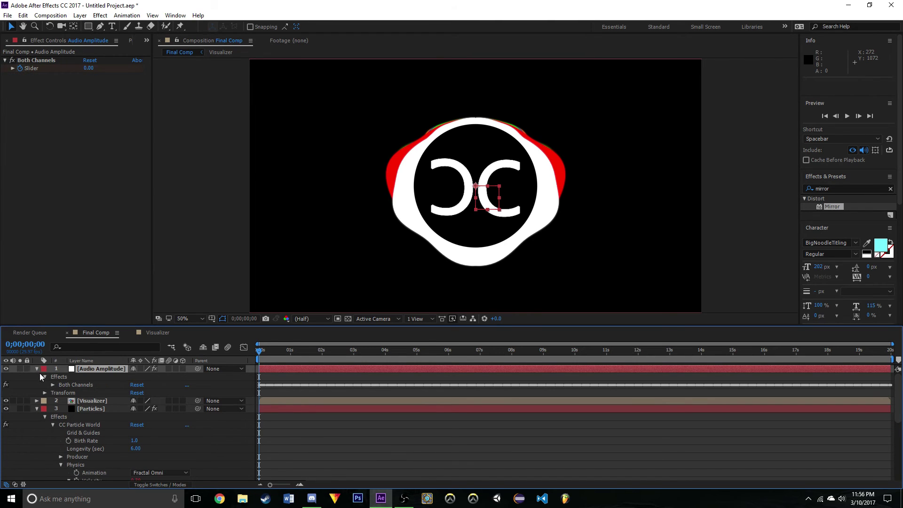
{"action": "left_click", "coordinate": [37, 370]}
Preview the particles and adjust the divisor in the Velocity expression.
{"action": "scroll", "coordinate": [266, 377], "scroll_direction": "down", "scroll_amount": 2}
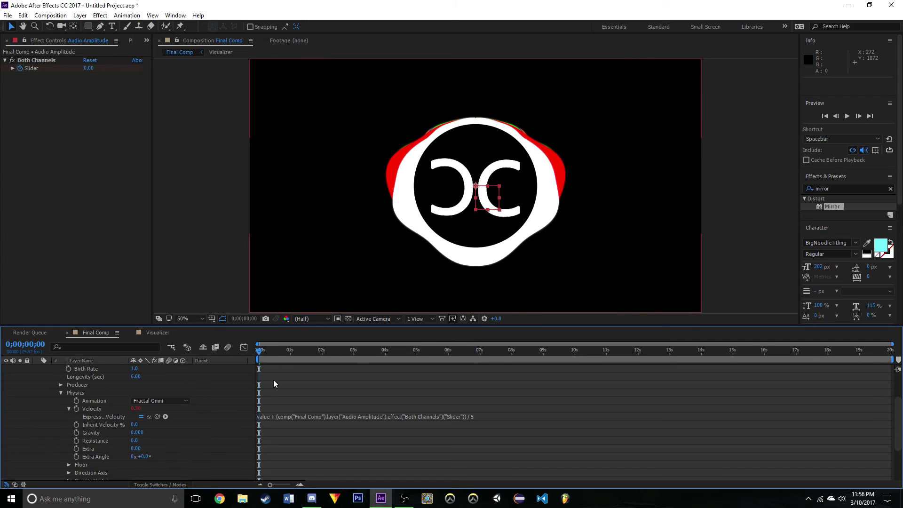
{"action": "left_click_drag", "start_coordinate": [291, 350], "coordinate": [290, 380]}
{"action": "key", "text": "space"}
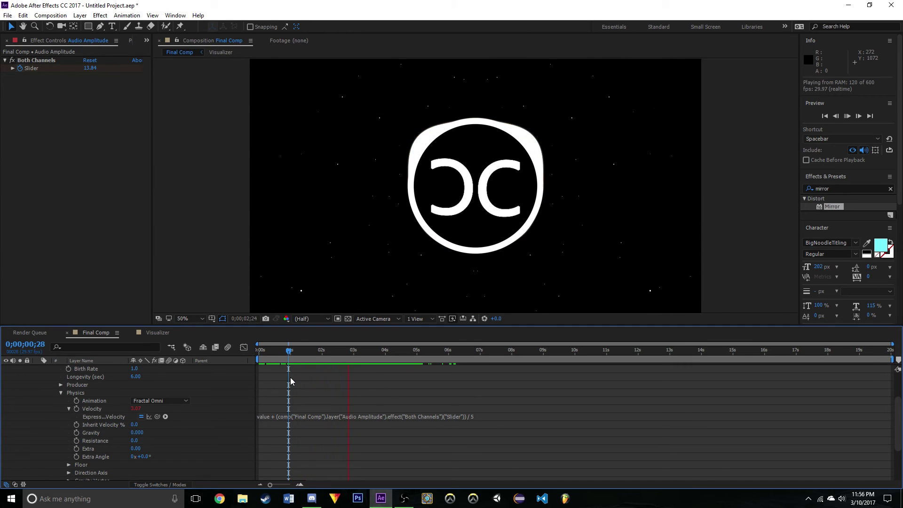
{"action": "key", "text": "space"}
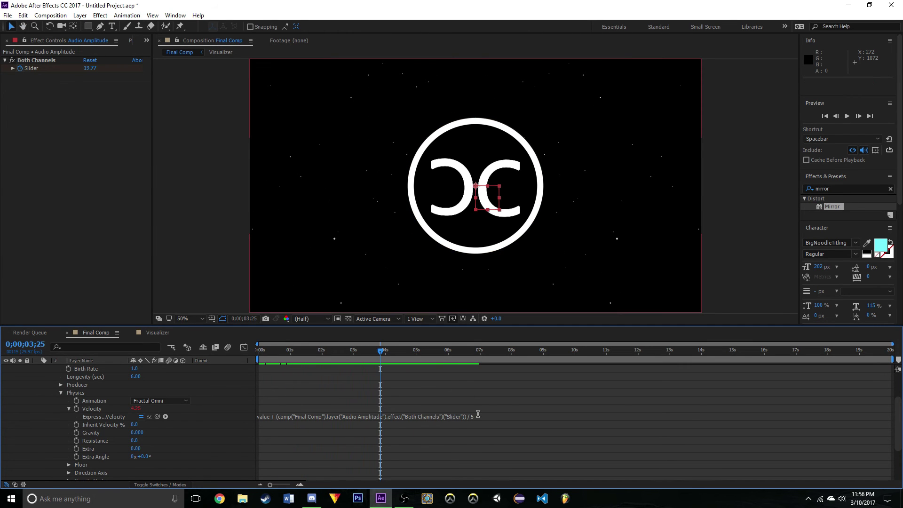
{"action": "left_click", "coordinate": [478, 415]}
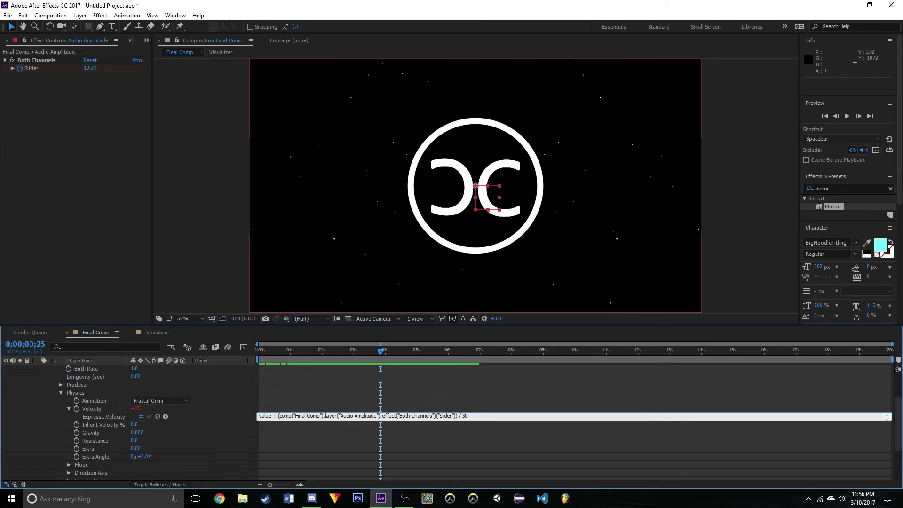
{"action": "left_click", "coordinate": [408, 402]}
{"action": "left_click", "coordinate": [328, 350]}
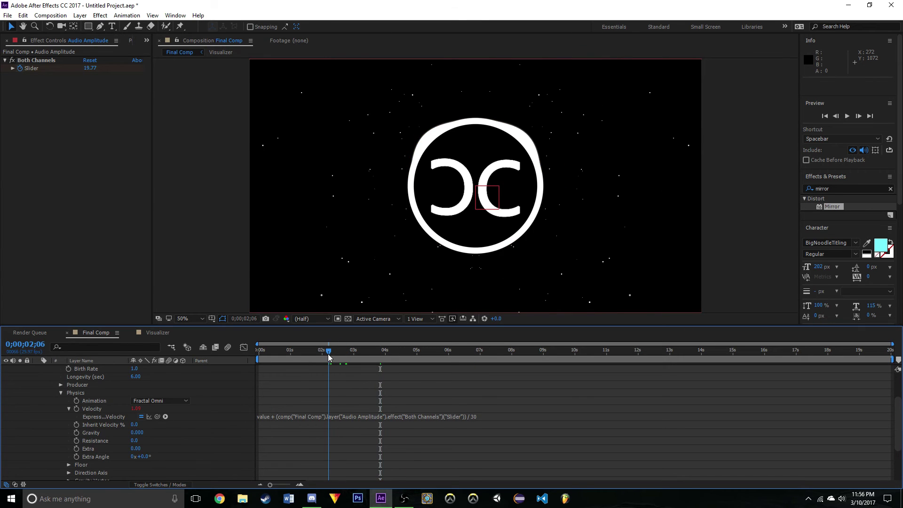
{"action": "key", "text": "space"}
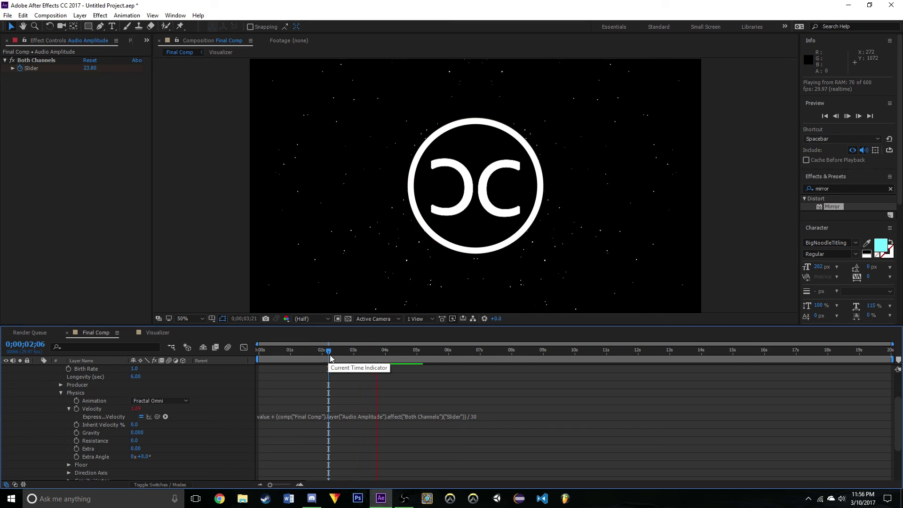
{"action": "key", "text": "space"}
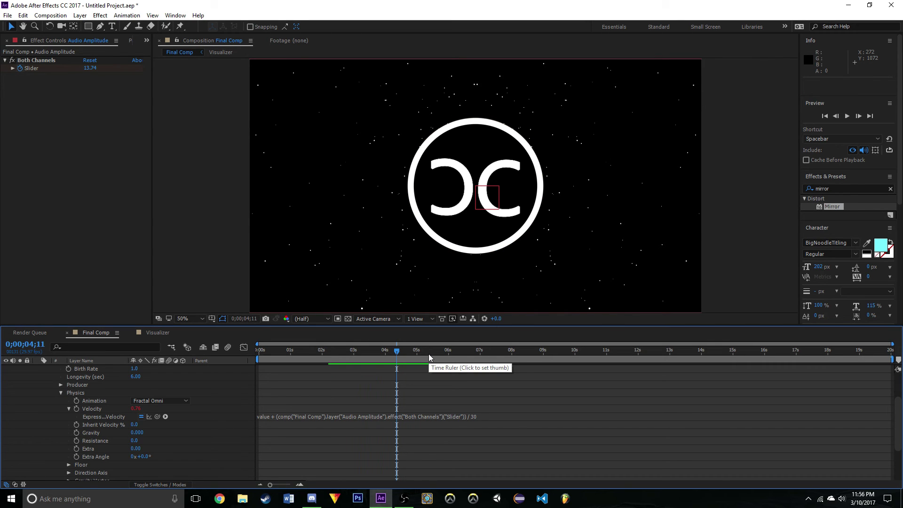
{"action": "key", "text": "space"}
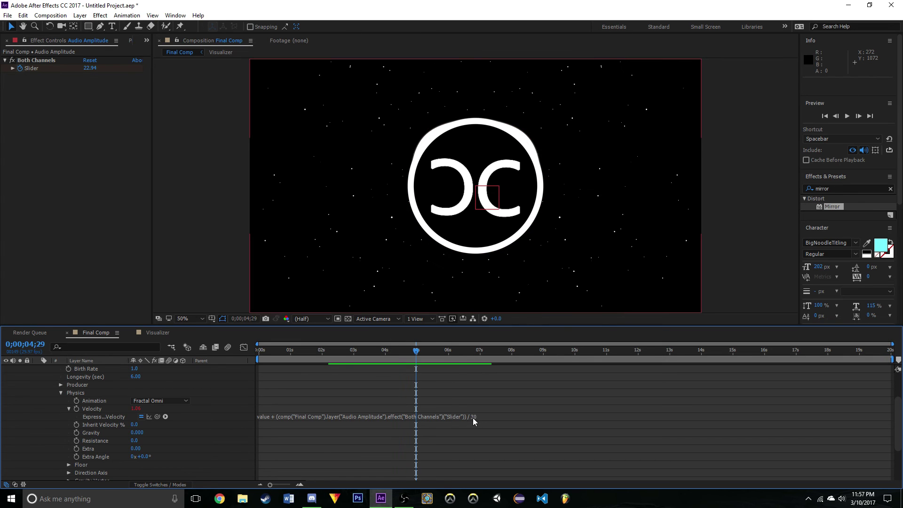
Change the Velocity expression divisor to 50 and preview the gentler particle motion.
{"action": "left_click", "coordinate": [473, 421]}
{"action": "left_click", "coordinate": [466, 415]}
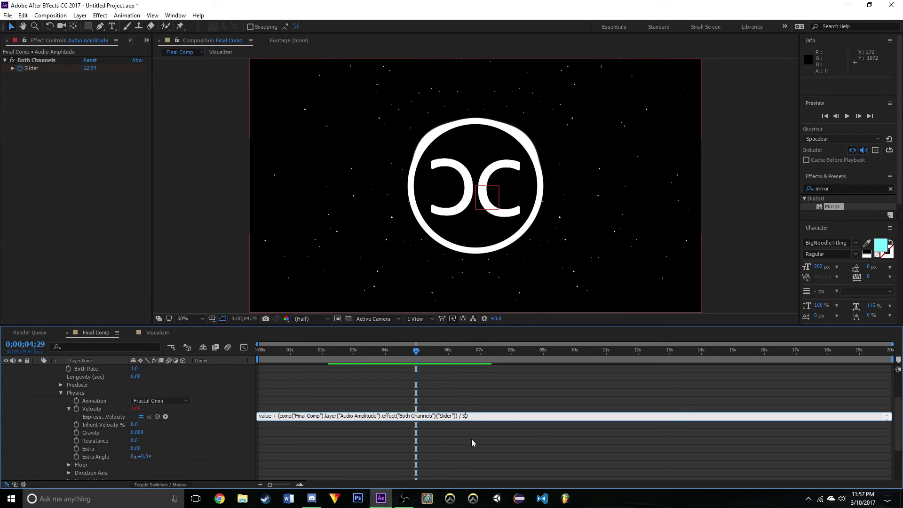
{"action": "type", "text": "0"}
{"action": "left_click", "coordinate": [439, 381]}
{"action": "left_click_drag", "start_coordinate": [373, 350], "coordinate": [336, 354]}
{"action": "key", "text": "space"}
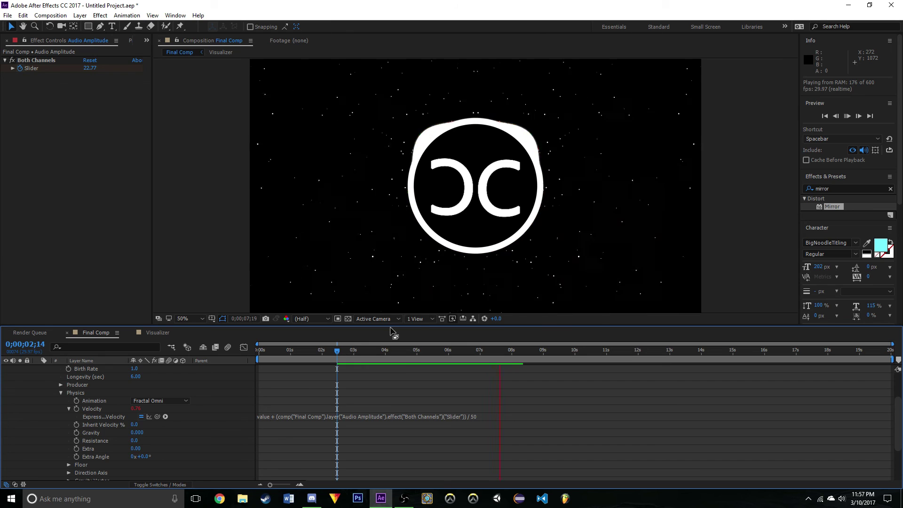
{"action": "key", "text": "space"}
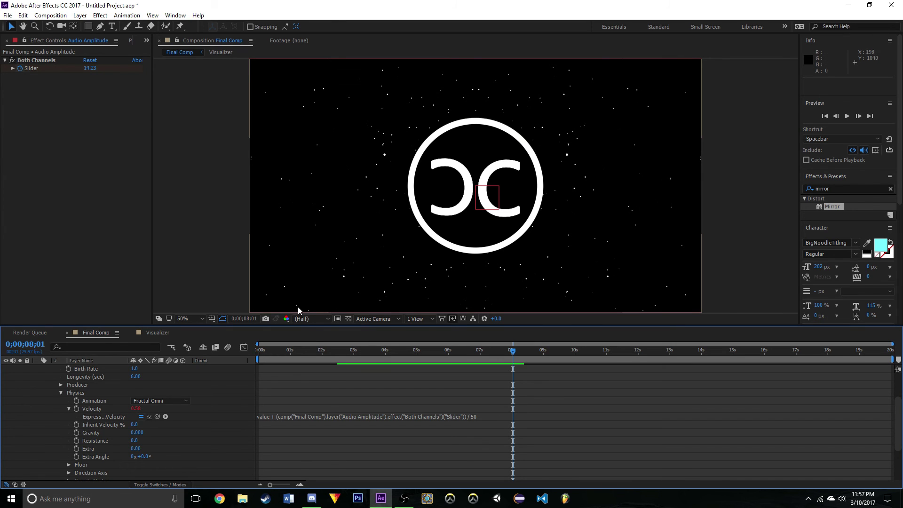
{"action": "mouse_move", "coordinate": [352, 350]}
{"action": "left_mouse_down"}
{"action": "mouse_move", "coordinate": [499, 349]}
{"action": "mouse_move", "coordinate": [416, 349]}
{"action": "mouse_move", "coordinate": [362, 365]}
{"action": "left_mouse_up"}
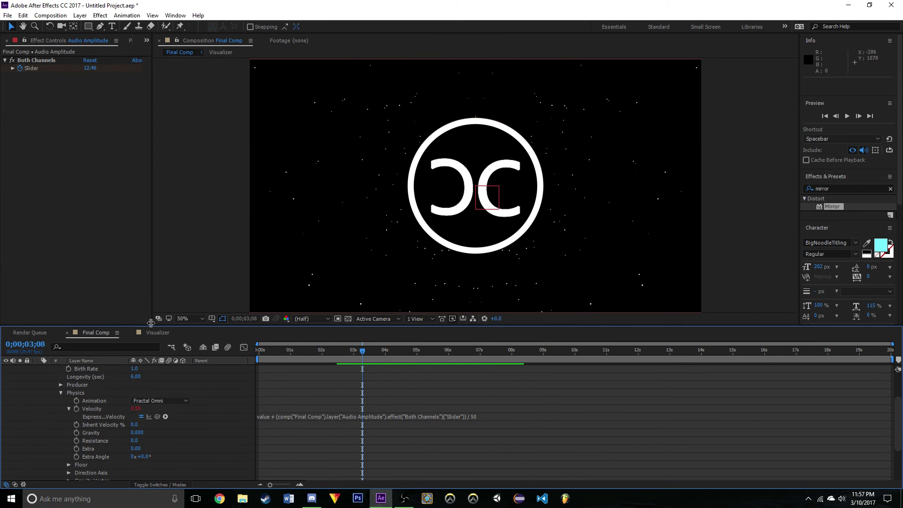
{"action": "scroll", "coordinate": [51, 390], "scroll_direction": "up", "scroll_amount": 3}
Apply the Magnify effect to the Visualizer layer.
{"action": "left_click", "coordinate": [39, 385]}
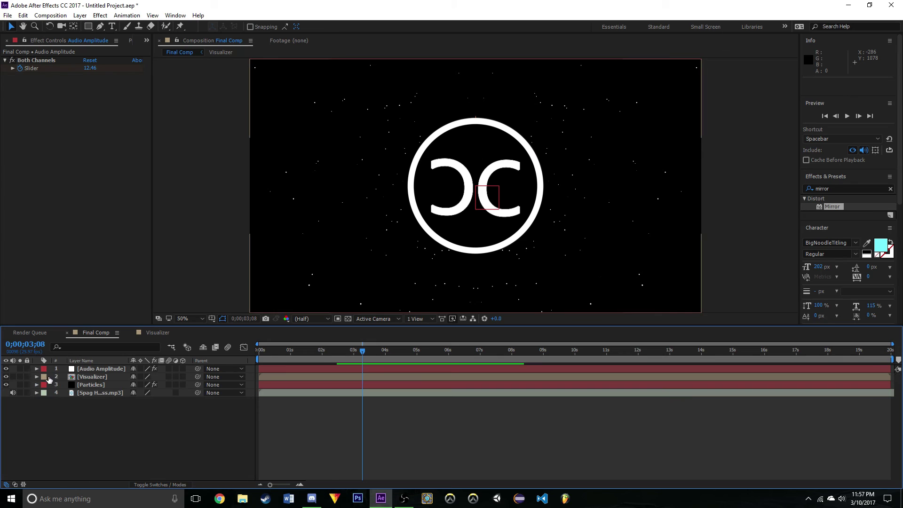
{"action": "left_click", "coordinate": [852, 188]}
{"action": "type", "text": "ma"}
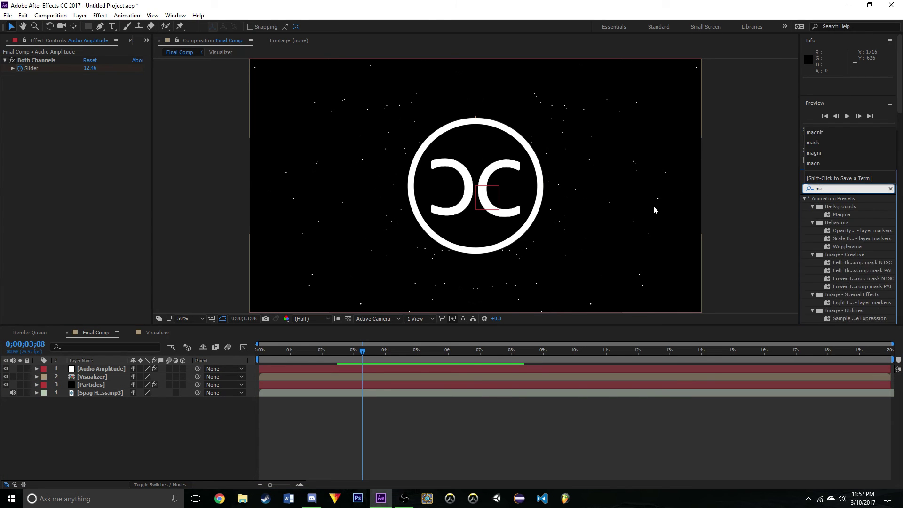
{"action": "type", "text": "gnif"}
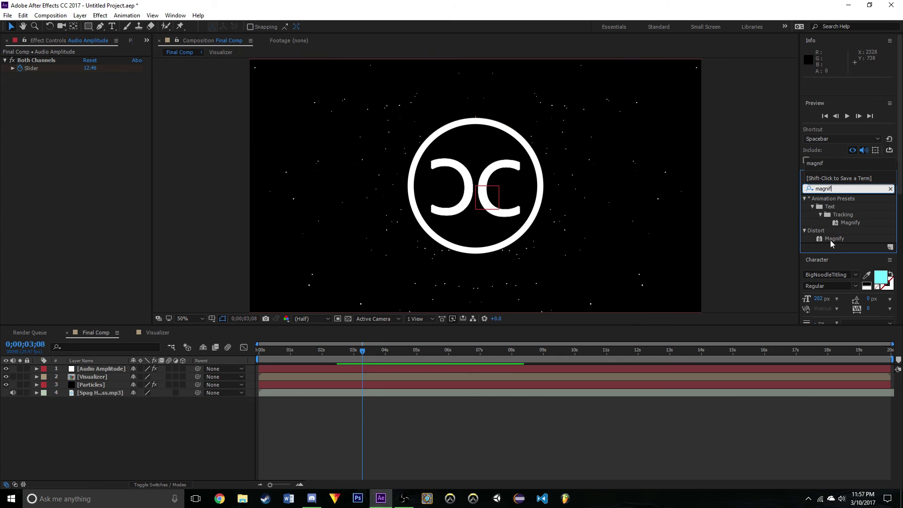
{"action": "left_click_drag", "start_coordinate": [830, 240], "coordinate": [102, 380]}
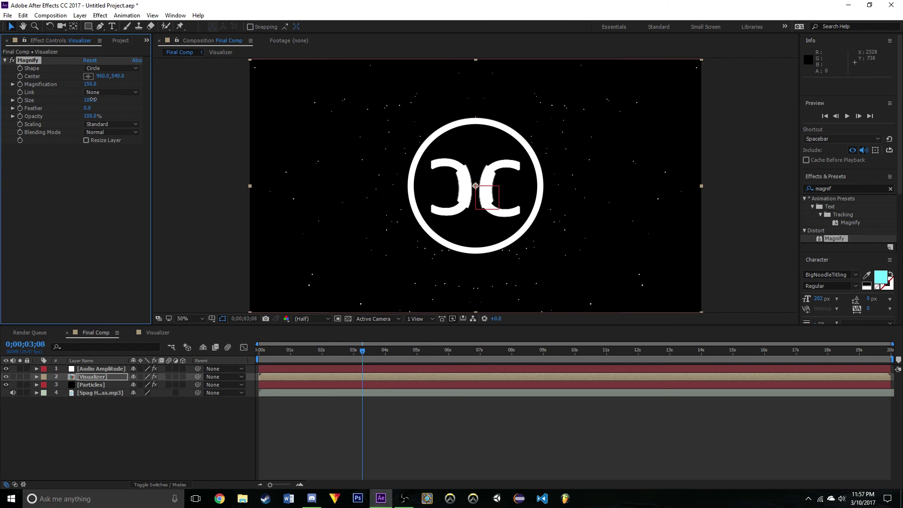
Enlarge the Magnify size to 550 and check later frames.
{"action": "left_click_drag", "start_coordinate": [104, 98], "coordinate": [280, 114]}
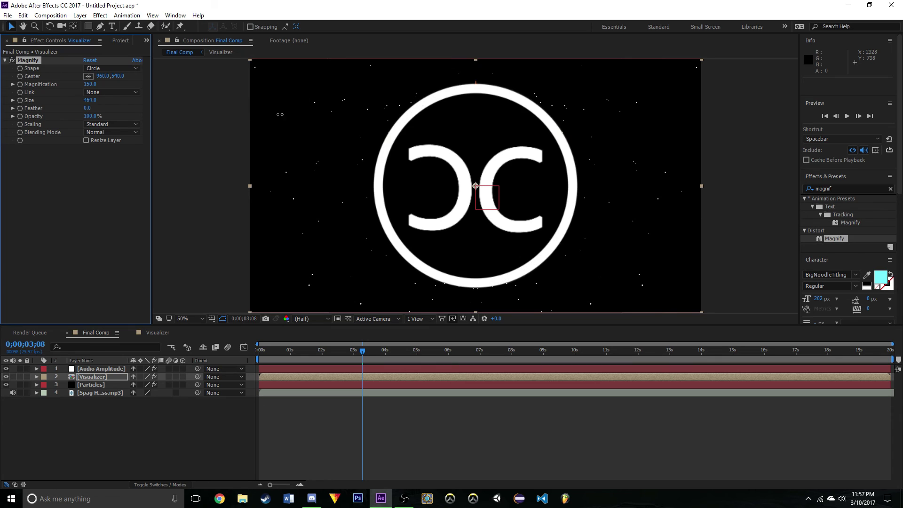
{"action": "left_click", "coordinate": [92, 101]}
{"action": "type", "text": "550"}
{"action": "left_click", "coordinate": [100, 176]}
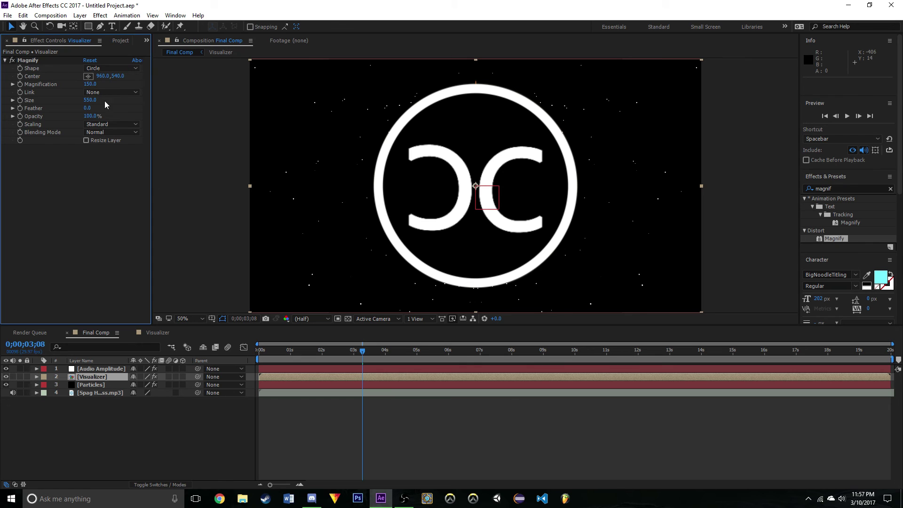
{"action": "left_click_drag", "start_coordinate": [364, 350], "coordinate": [425, 351]}
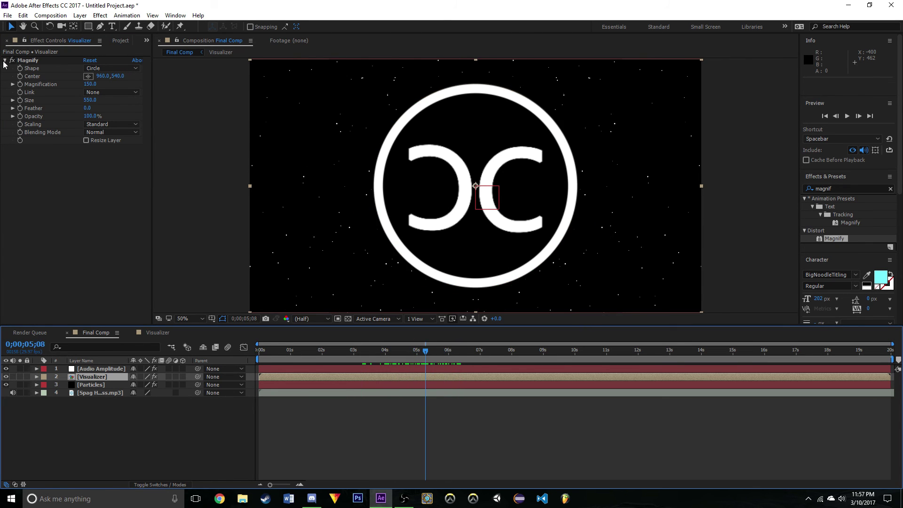
Set Magnify Size to 800 and Magnification to 100.
{"action": "left_click", "coordinate": [89, 100]}
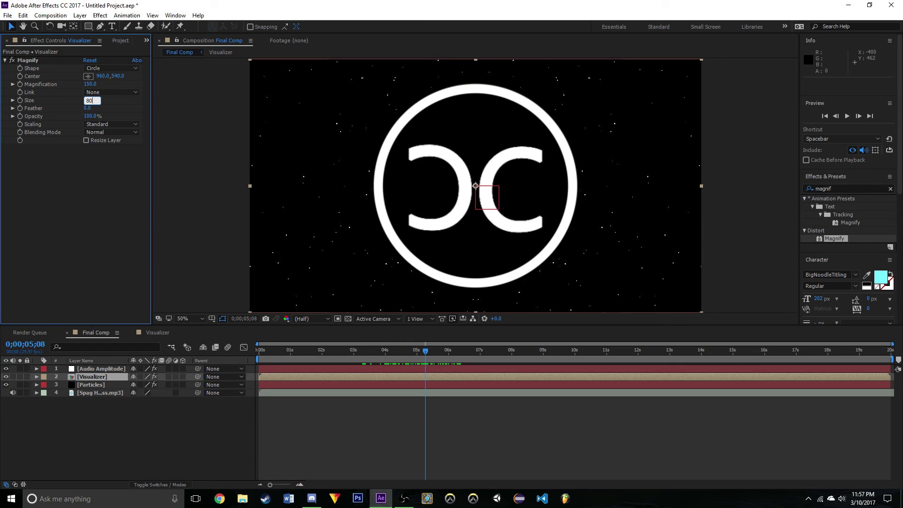
{"action": "type", "text": "800"}
{"action": "left_click", "coordinate": [25, 171]}
{"action": "left_click", "coordinate": [94, 84]}
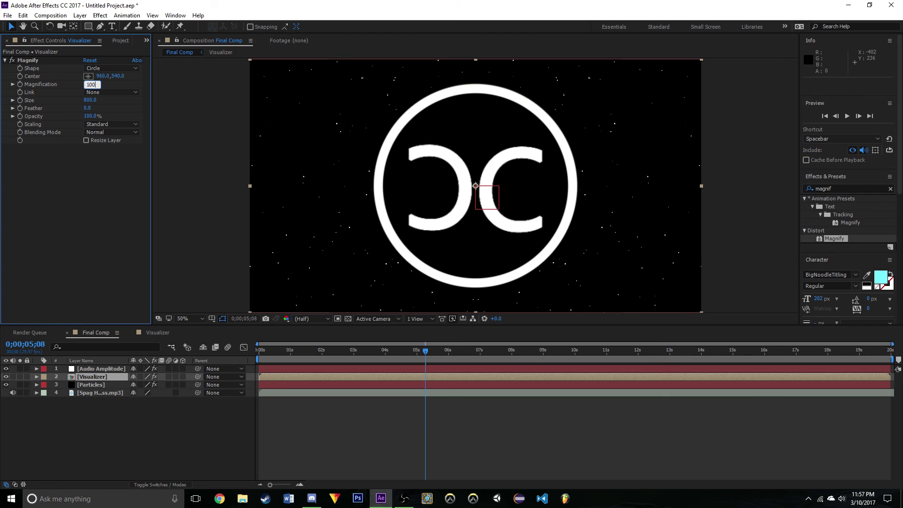
{"action": "type", "text": "100"}
{"action": "left_click", "coordinate": [32, 203]}
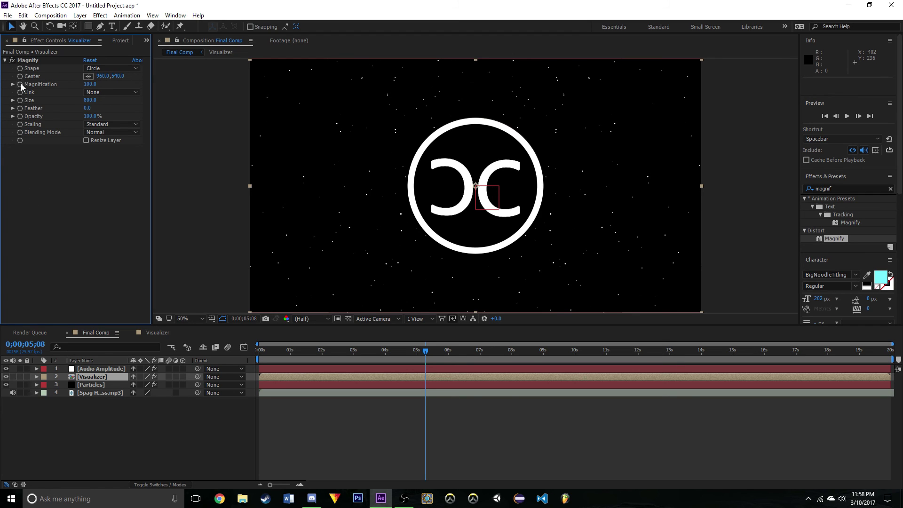
Add an expression to Magnification and copy the Particles Velocity expression.
{"action": "left_click", "coordinate": [21, 84], "text": "alt"}
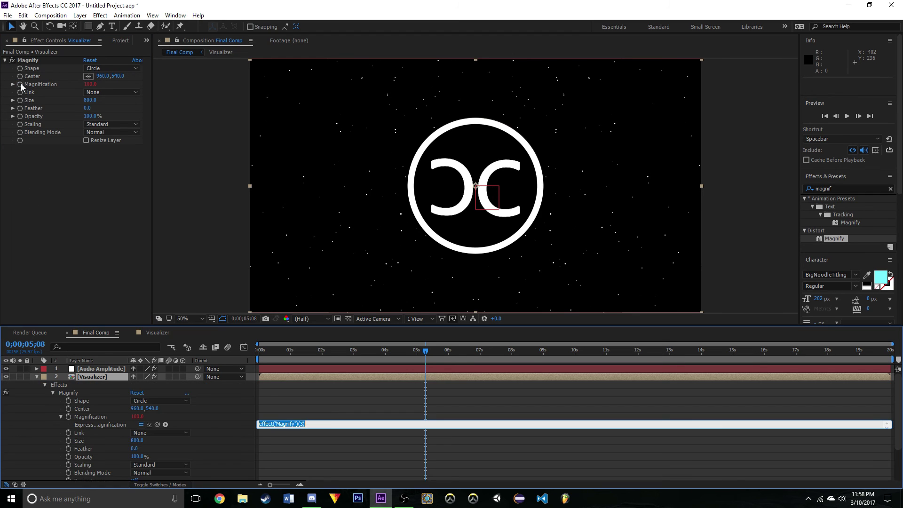
{"action": "left_click", "coordinate": [288, 417]}
{"action": "scroll", "coordinate": [288, 418], "scroll_direction": "down", "scroll_amount": 3}
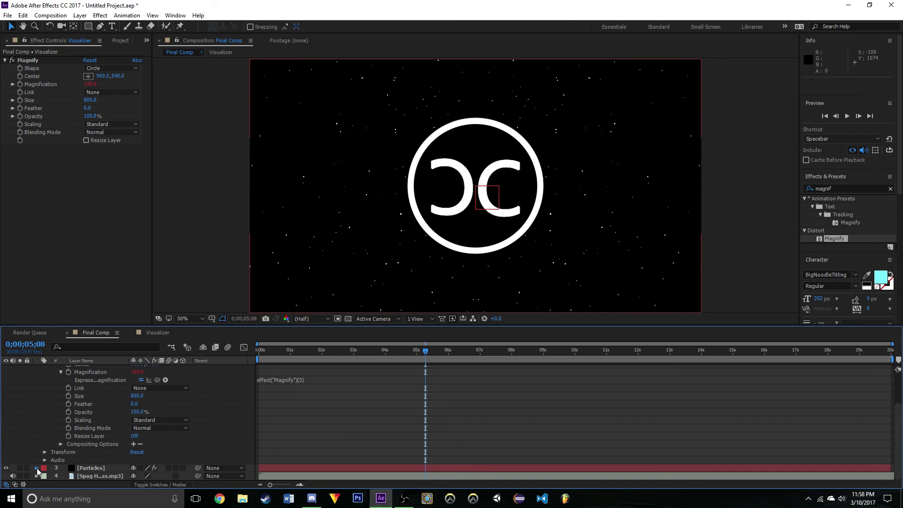
{"action": "left_click", "coordinate": [37, 467]}
{"action": "scroll", "coordinate": [299, 463], "scroll_direction": "down", "scroll_amount": 3}
{"action": "left_click", "coordinate": [327, 424]}
{"action": "key", "text": "ctrl+c"}
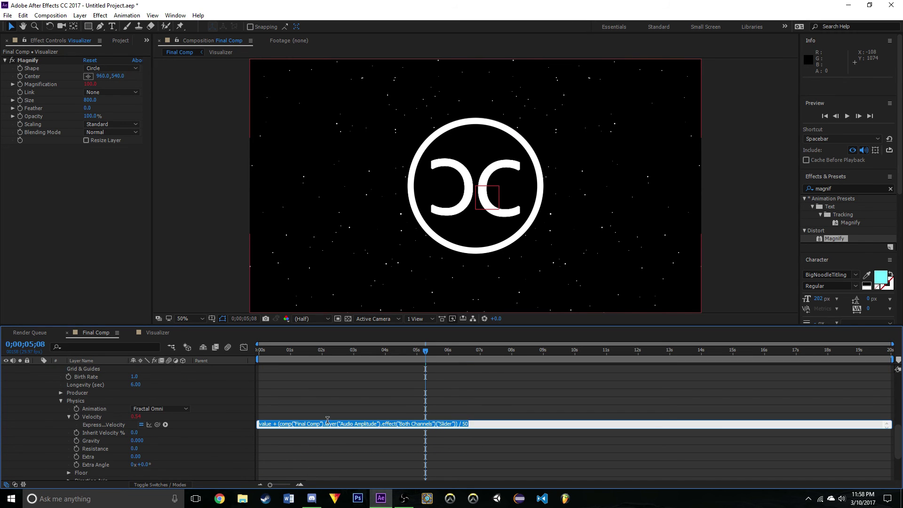
{"action": "scroll", "coordinate": [303, 400], "scroll_direction": "up", "scroll_amount": 3}
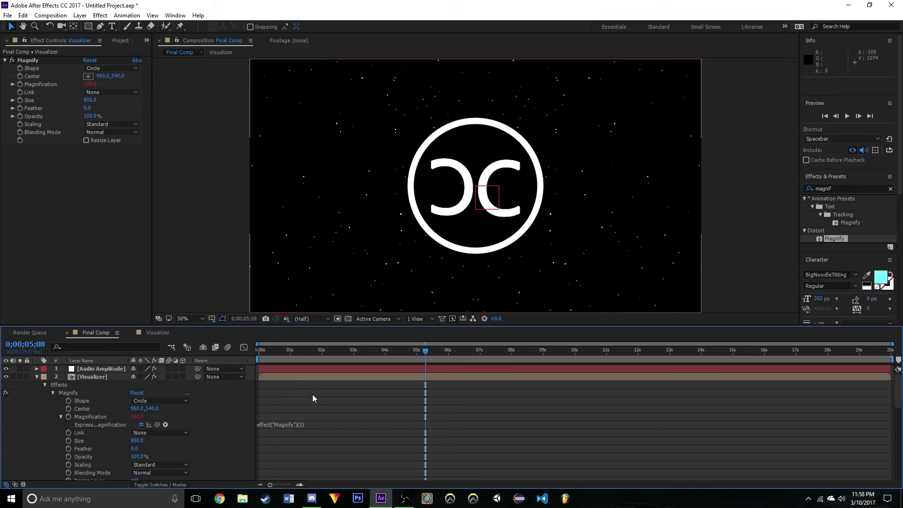
Paste the audio-driven expression into Magnification, then collapse the Visualizer and Particles layers.
{"action": "left_click", "coordinate": [290, 424]}
{"action": "key", "text": "ctrl+v"}
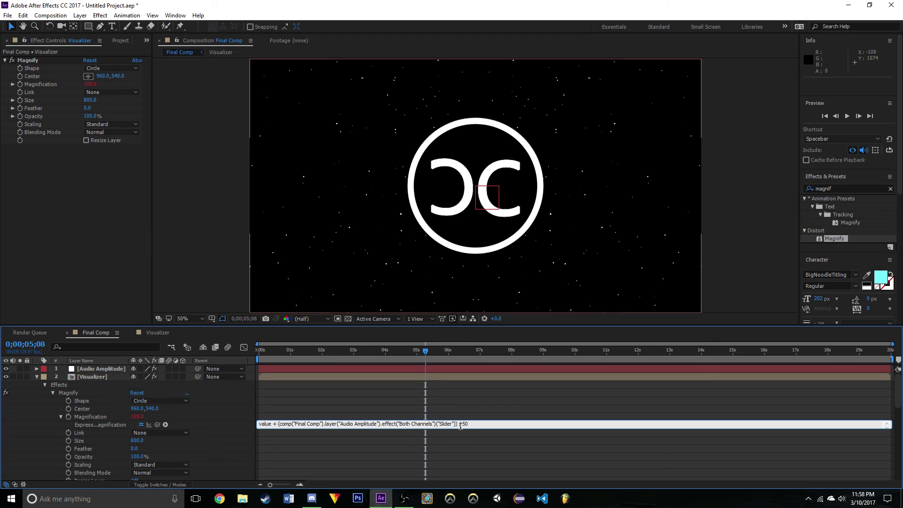
{"action": "left_click", "coordinate": [453, 398]}
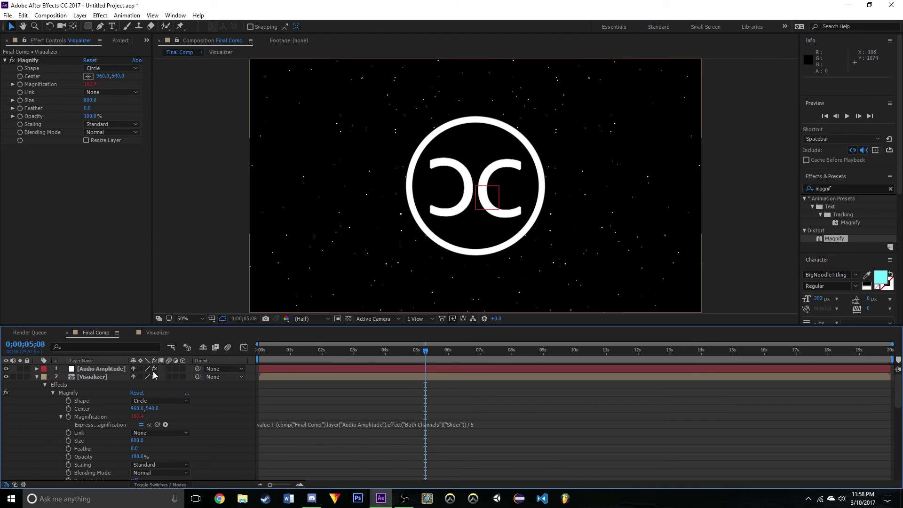
{"action": "left_click", "coordinate": [36, 377]}
{"action": "left_click", "coordinate": [37, 384]}
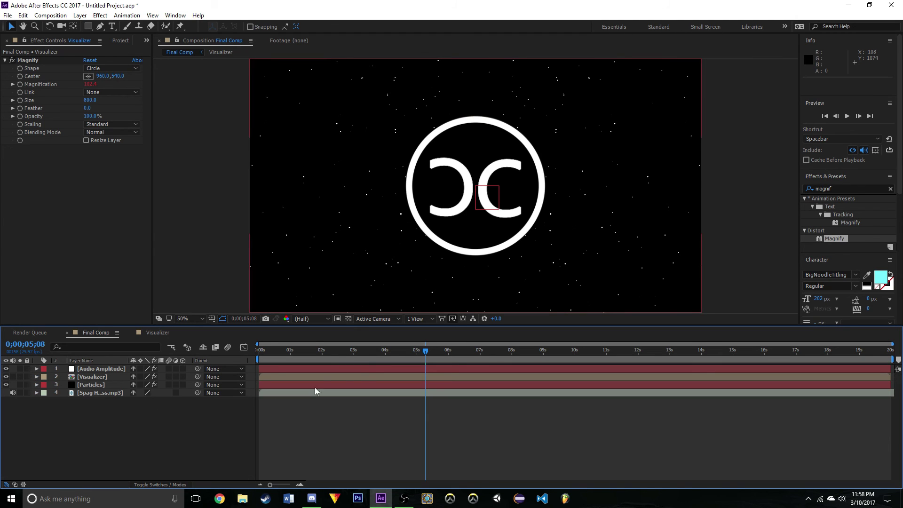
{"action": "left_click_drag", "start_coordinate": [343, 353], "coordinate": [257, 356]}
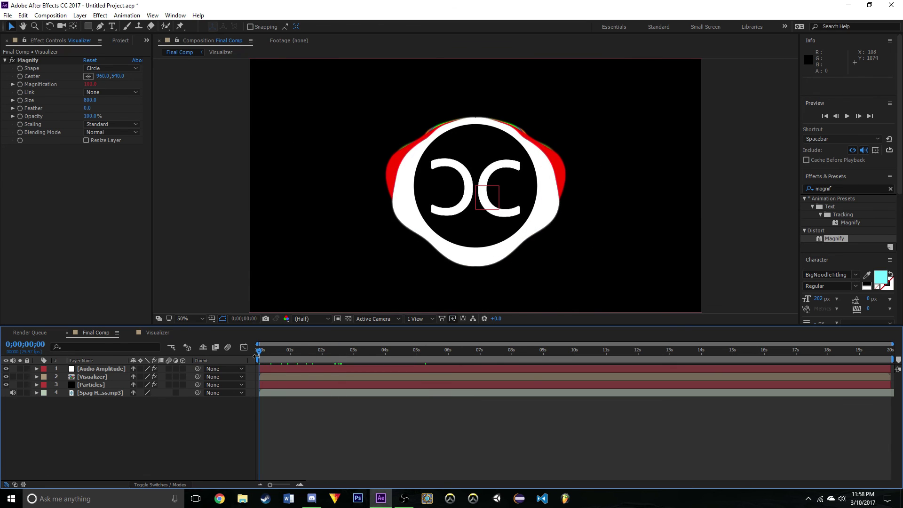
{"action": "key", "text": "space"}
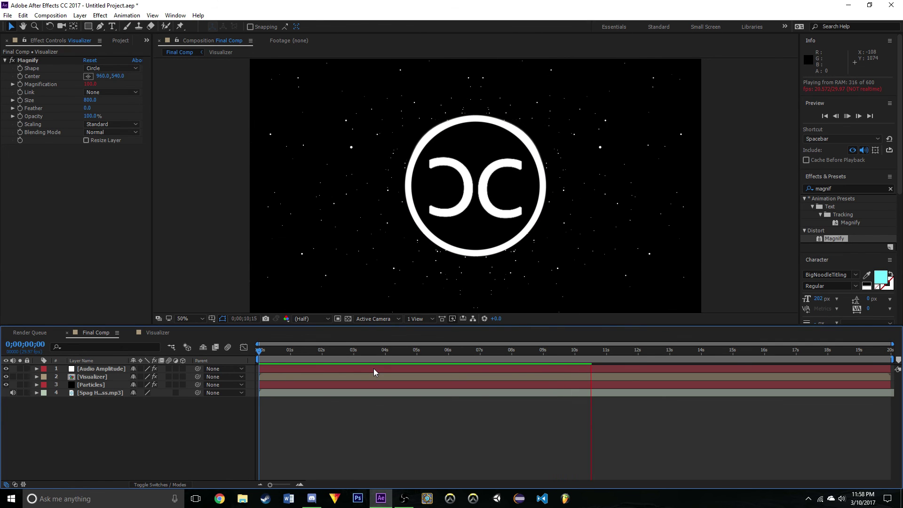
{"action": "left_click", "coordinate": [346, 350]}
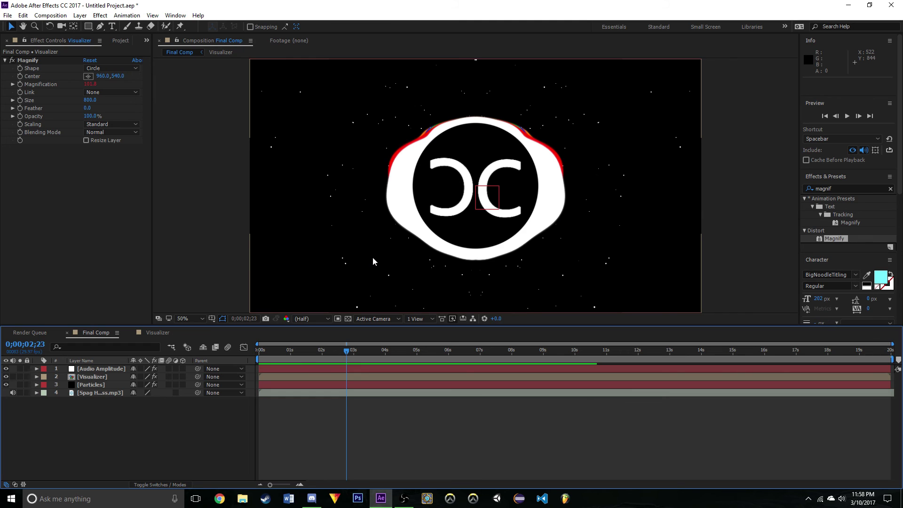
{"action": "left_click_drag", "start_coordinate": [346, 350], "coordinate": [243, 366]}
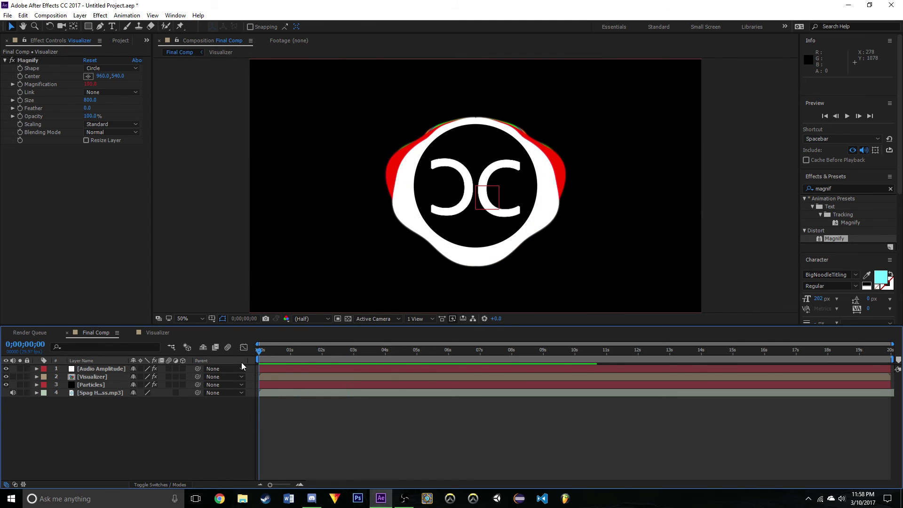
{"action": "key", "text": "space"}
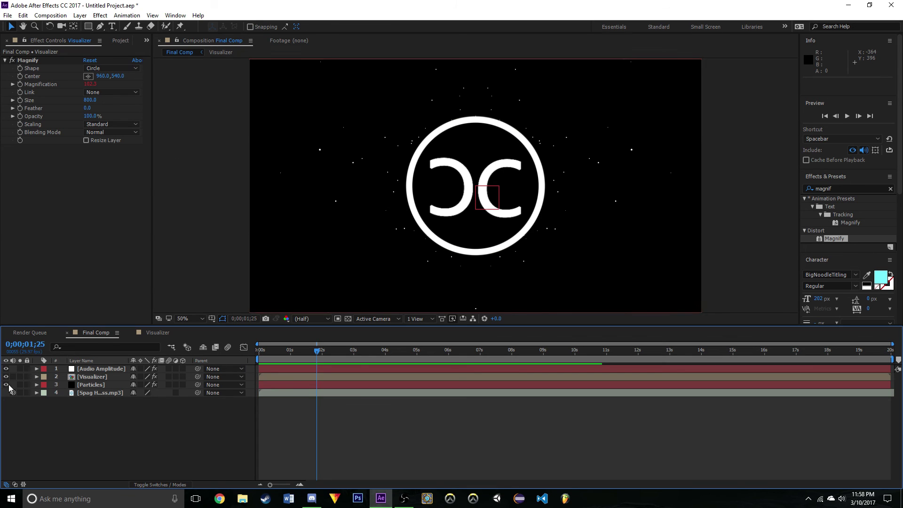
{"action": "key", "text": "space"}
Add the snowy forest JPG as the bottom layer and scale it to 135%.
{"action": "left_click", "coordinate": [115, 41]}
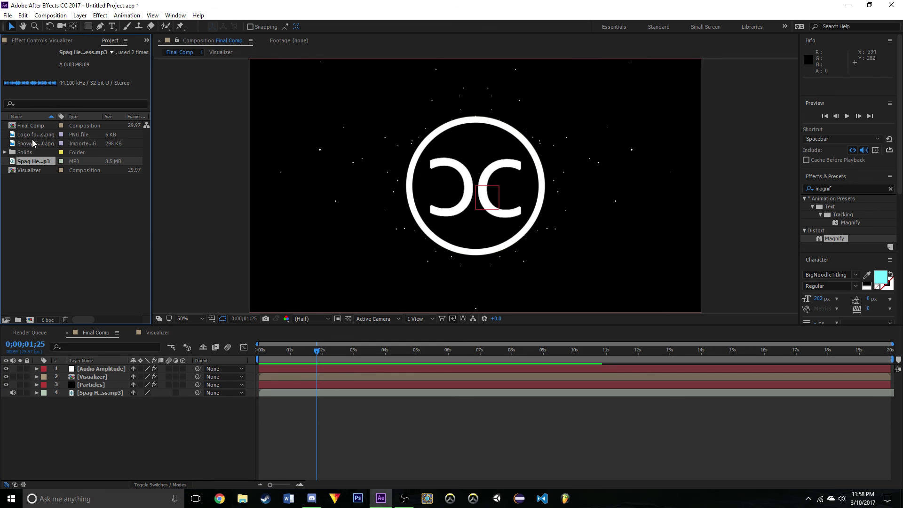
{"action": "left_click_drag", "start_coordinate": [33, 143], "coordinate": [282, 391]}
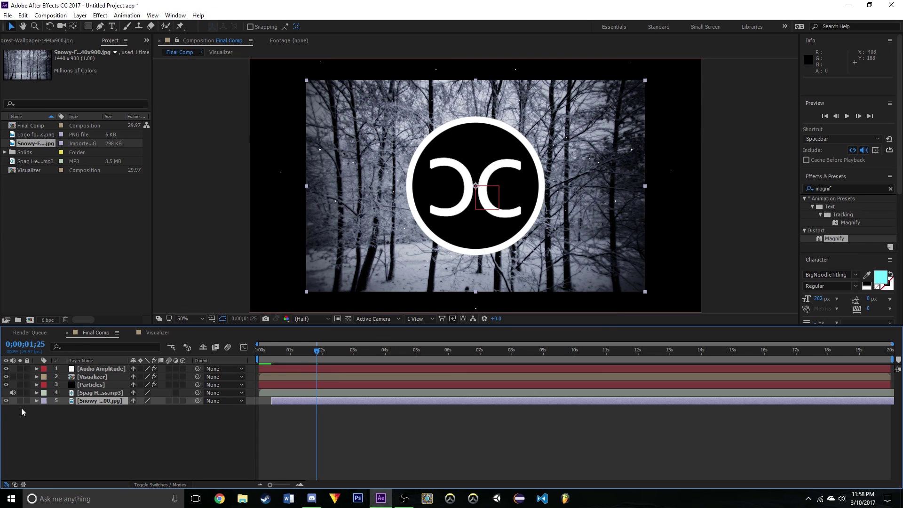
{"action": "left_click", "coordinate": [33, 402]}
{"action": "left_click", "coordinate": [36, 401]}
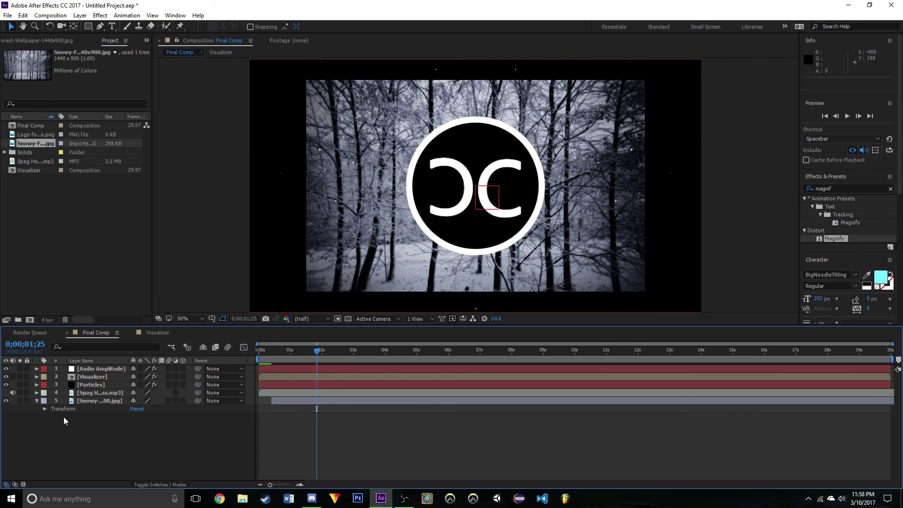
{"action": "left_click", "coordinate": [44, 409]}
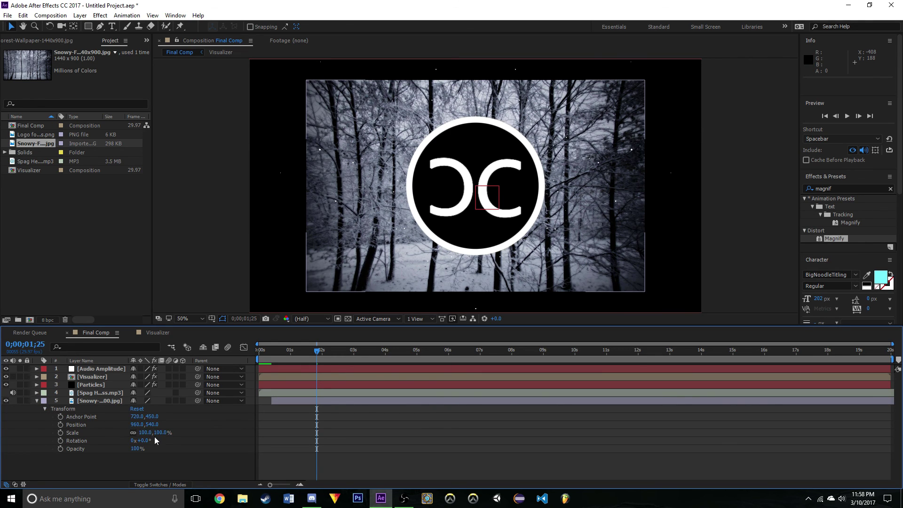
{"action": "left_click_drag", "start_coordinate": [147, 434], "coordinate": [170, 438]}
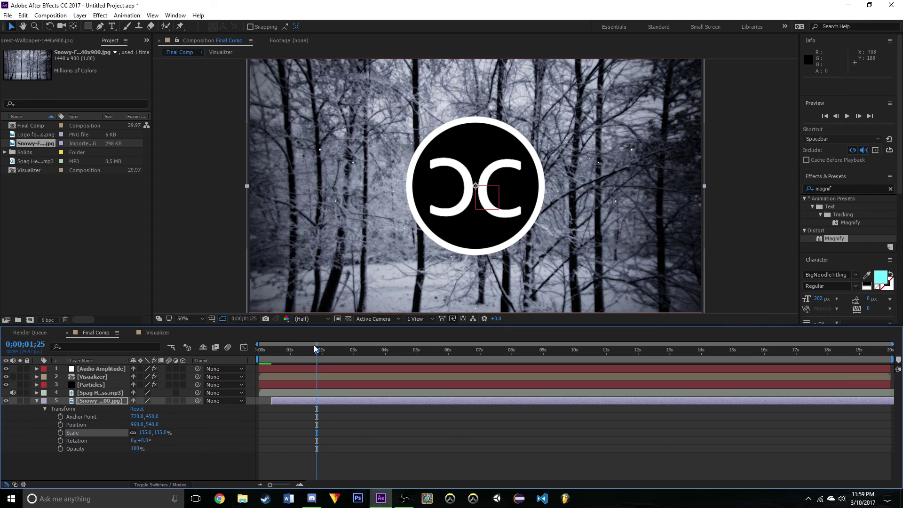
{"action": "left_click_drag", "start_coordinate": [276, 404], "coordinate": [267, 402]}
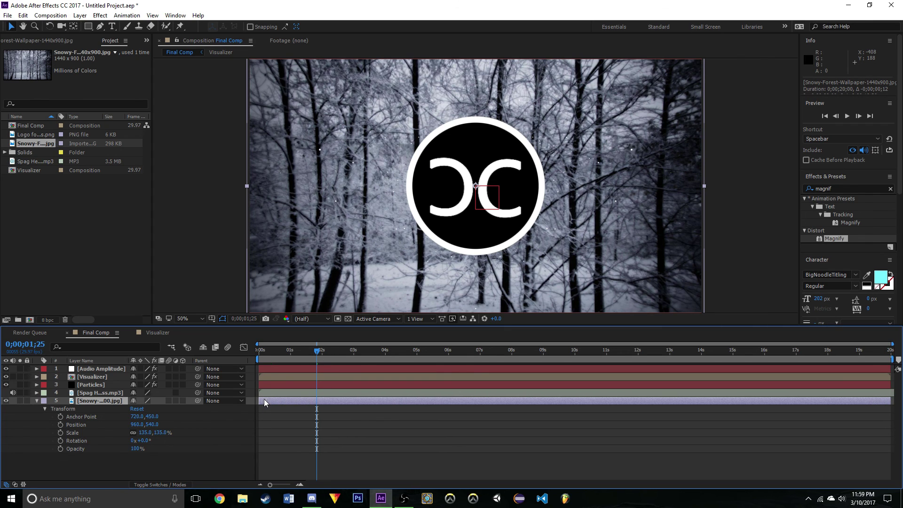
{"action": "left_click_drag", "start_coordinate": [262, 353], "coordinate": [257, 355]}
{"action": "key", "text": "space"}
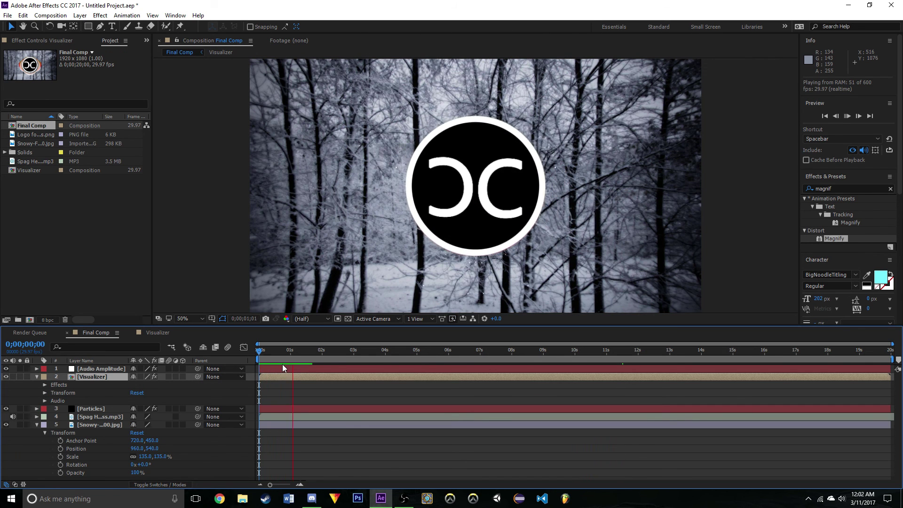
{"action": "key", "text": "space"}
{"action": "key", "text": "ctrl+Down"}
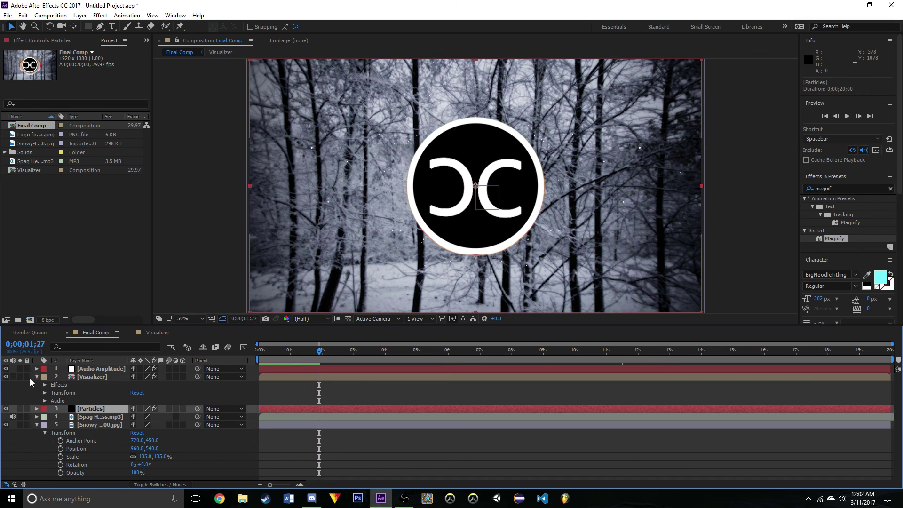
{"action": "left_click", "coordinate": [36, 377]}
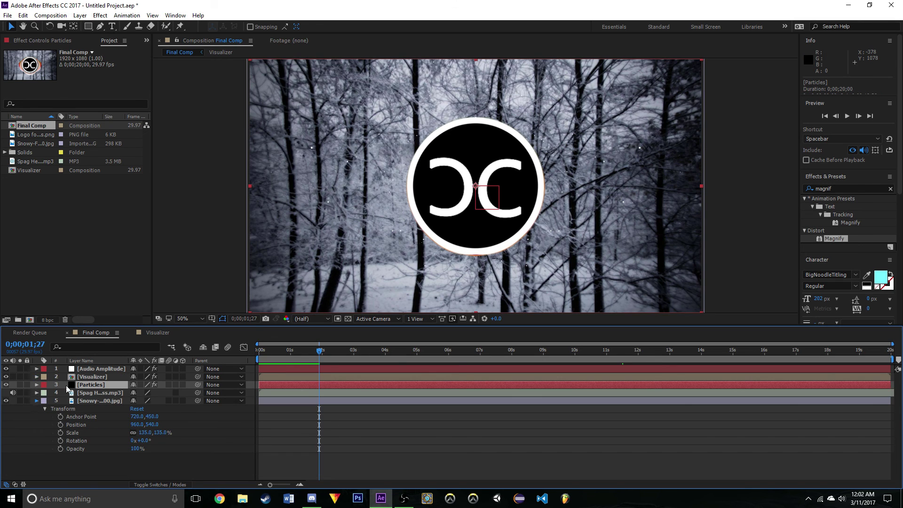
{"action": "left_click", "coordinate": [37, 400]}
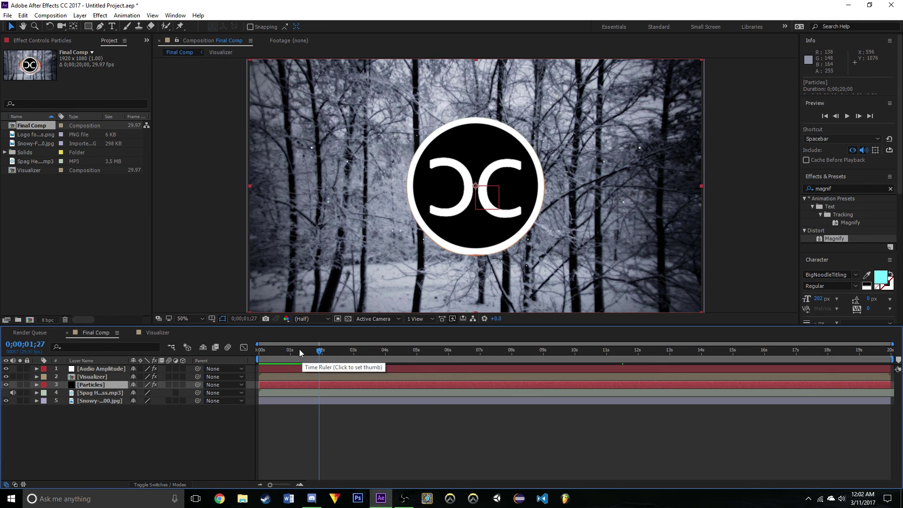
{"action": "mouse_move", "coordinate": [277, 355]}
{"action": "left_mouse_down"}
{"action": "mouse_move", "coordinate": [264, 354]}
{"action": "mouse_move", "coordinate": [401, 359]}
{"action": "mouse_move", "coordinate": [292, 364]}
{"action": "left_mouse_up"}
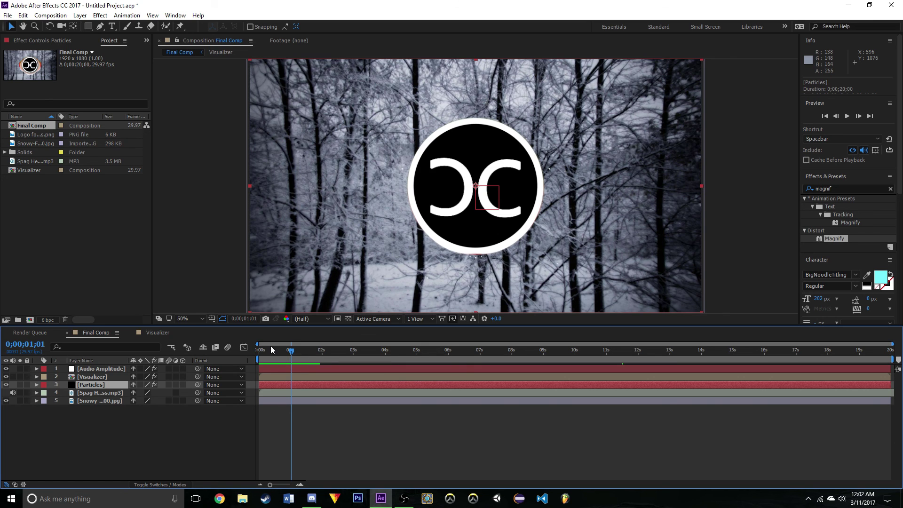
{"action": "left_click_drag", "start_coordinate": [277, 348], "coordinate": [259, 354]}
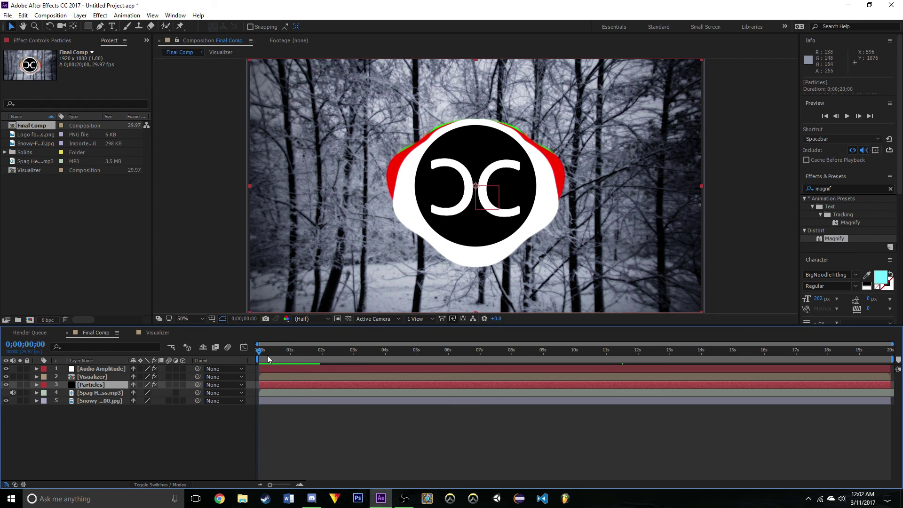